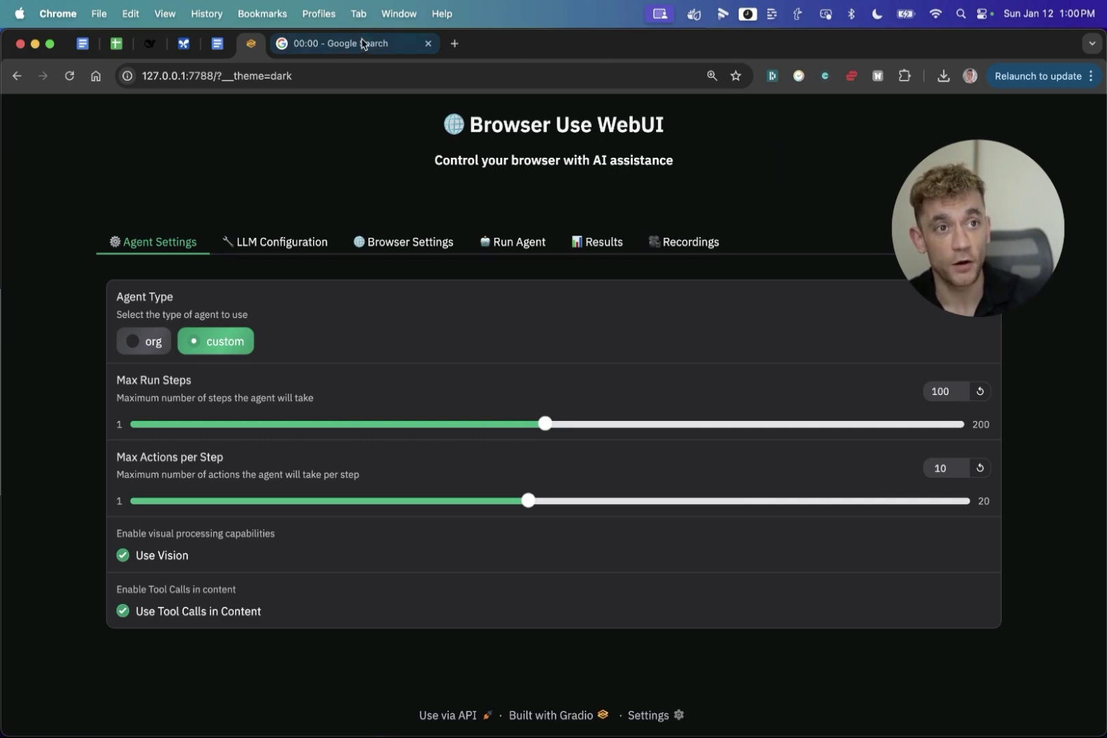
Close the leftover Google Search tab and select the 127.0.0.1:7788 WebUI address
click(428, 43)
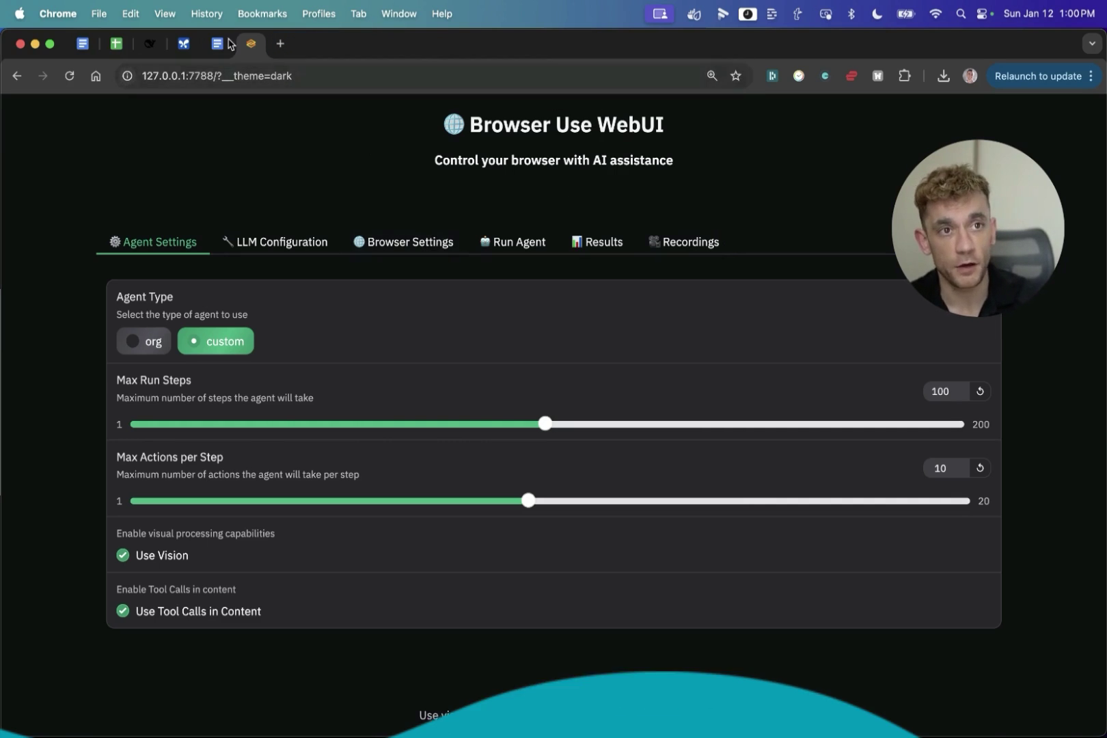
key(super+l)
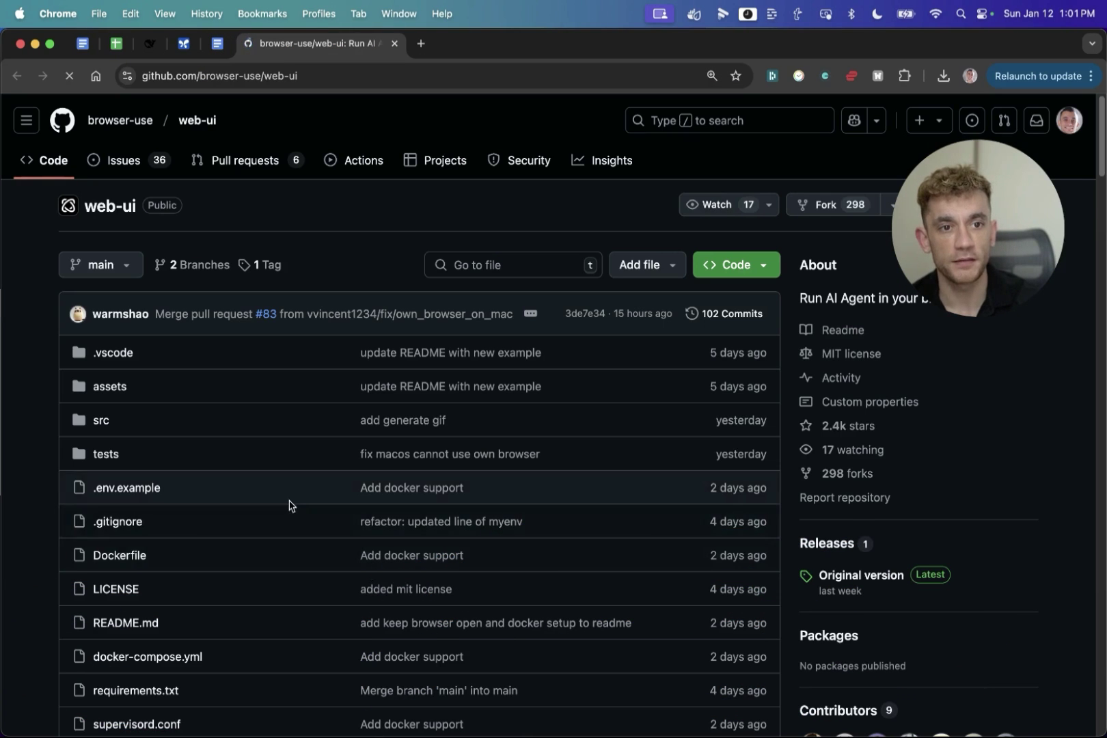
Find the README's Installation Options and select the uv venv --python 3.11 command
scroll(297, 547, down, 5)
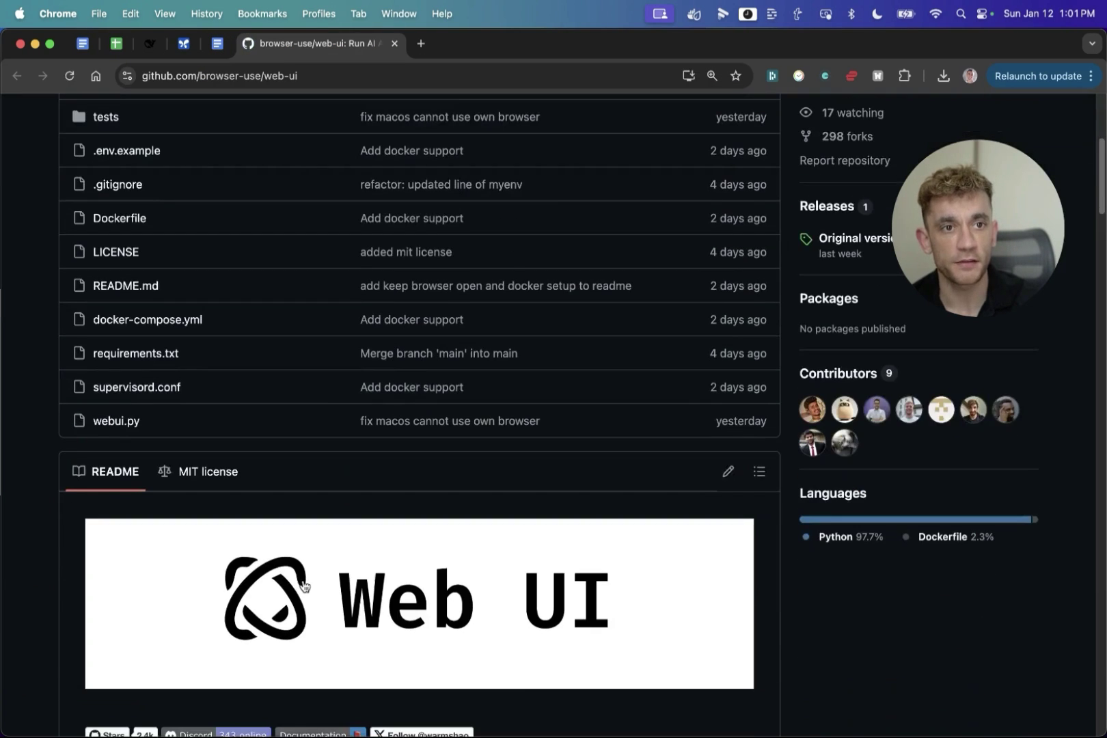
scroll(304, 586, up, 5)
click(323, 76)
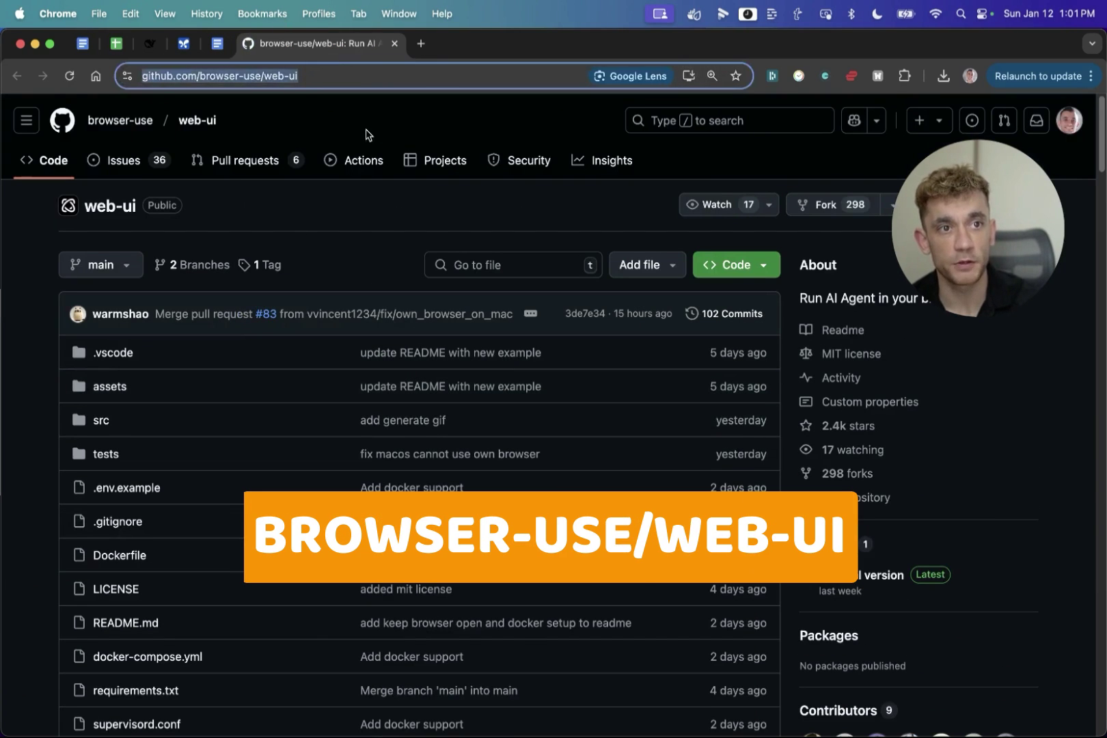
click(493, 288)
scroll(493, 288, down, 20)
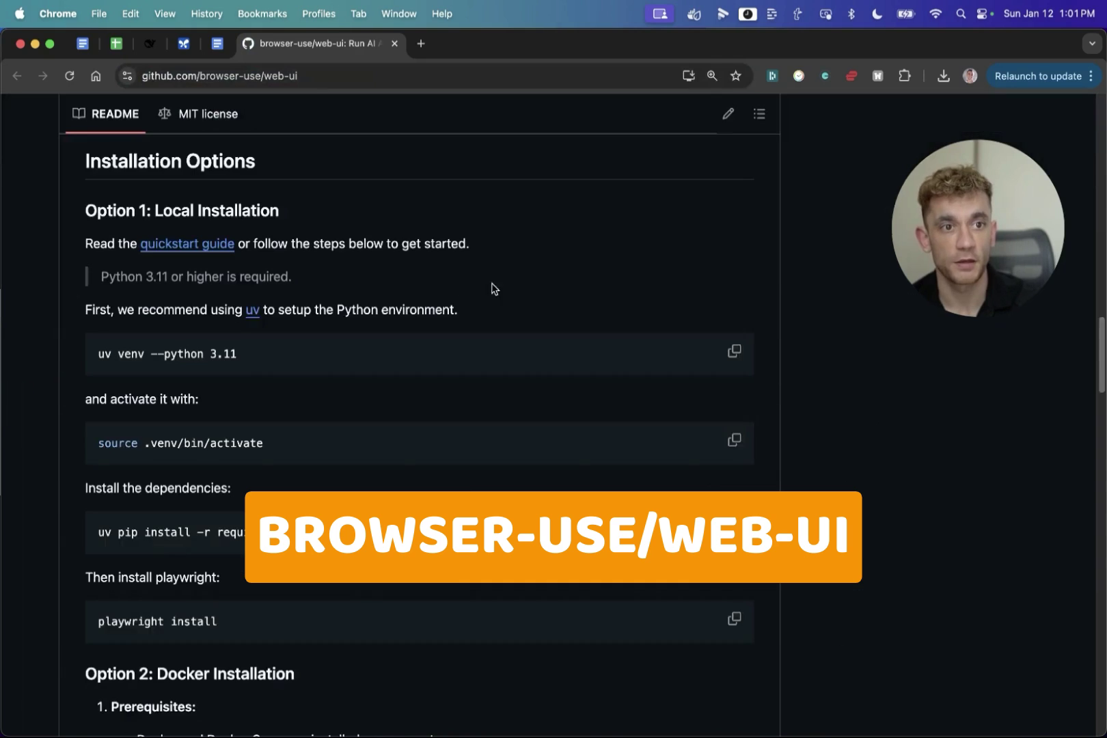
triple_click(138, 349)
Launch Terminal through Spotlight search, then return to the README
key(super+space)
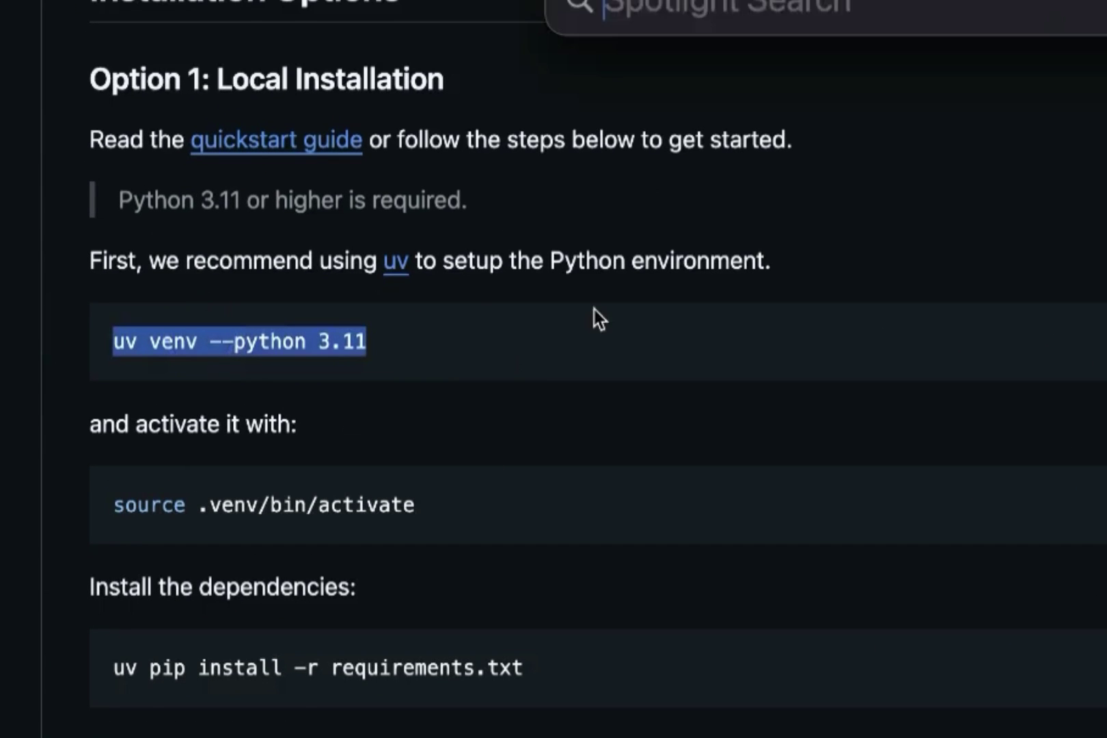
text(ter)
key(Return)
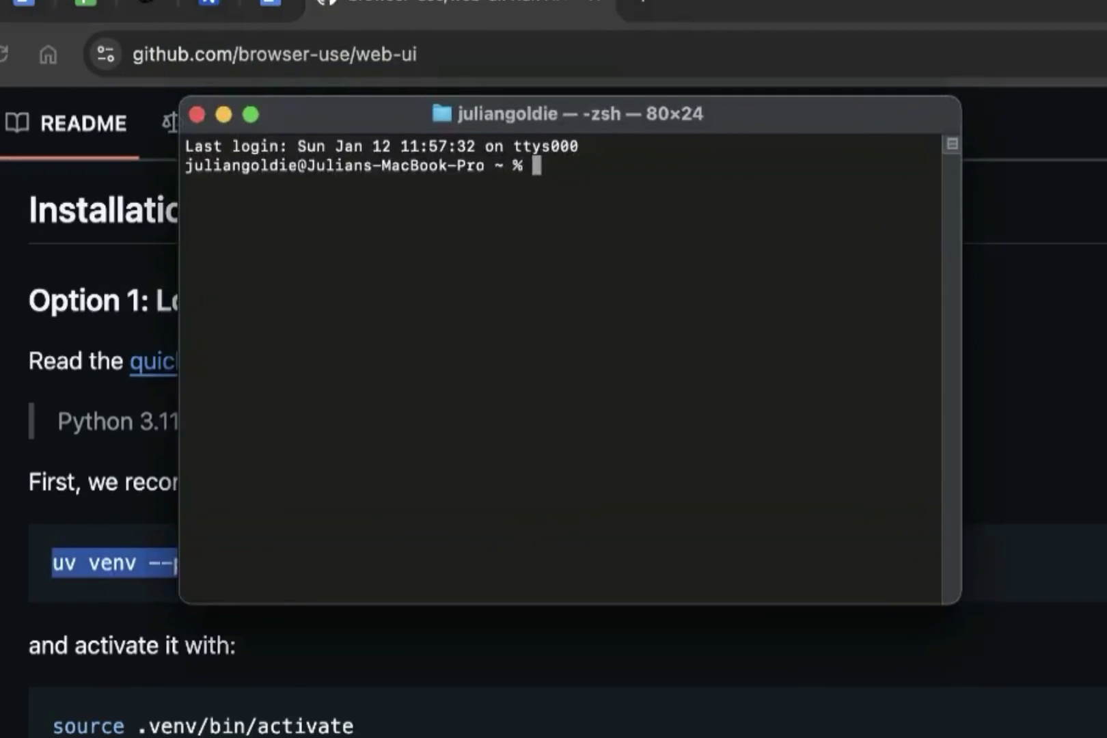
key(super+Tab)
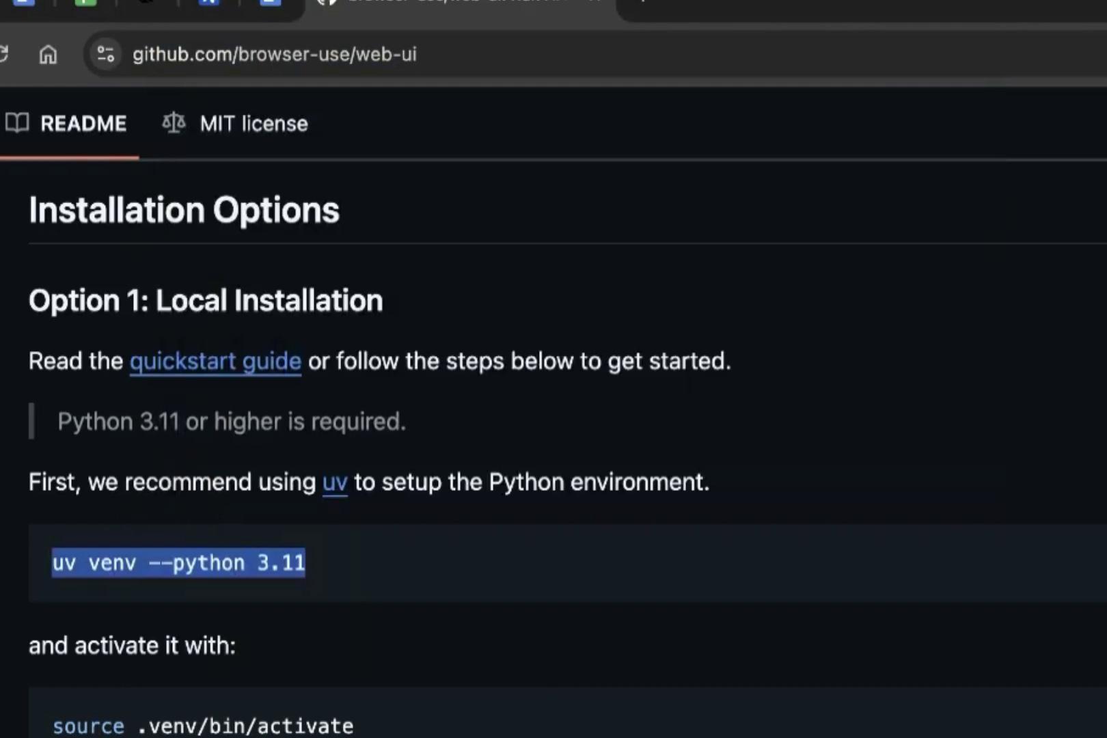
Copy the python webui.py run command from the README and run it in Terminal
scroll(553, 410, down, 10)
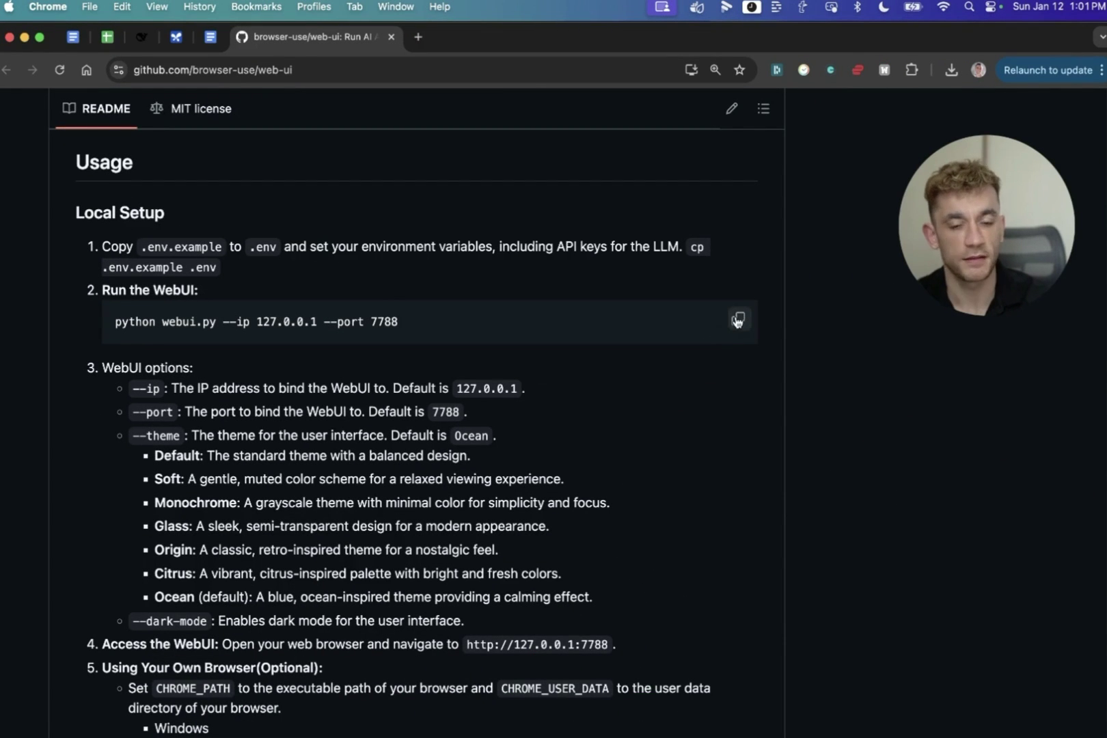
click(737, 319)
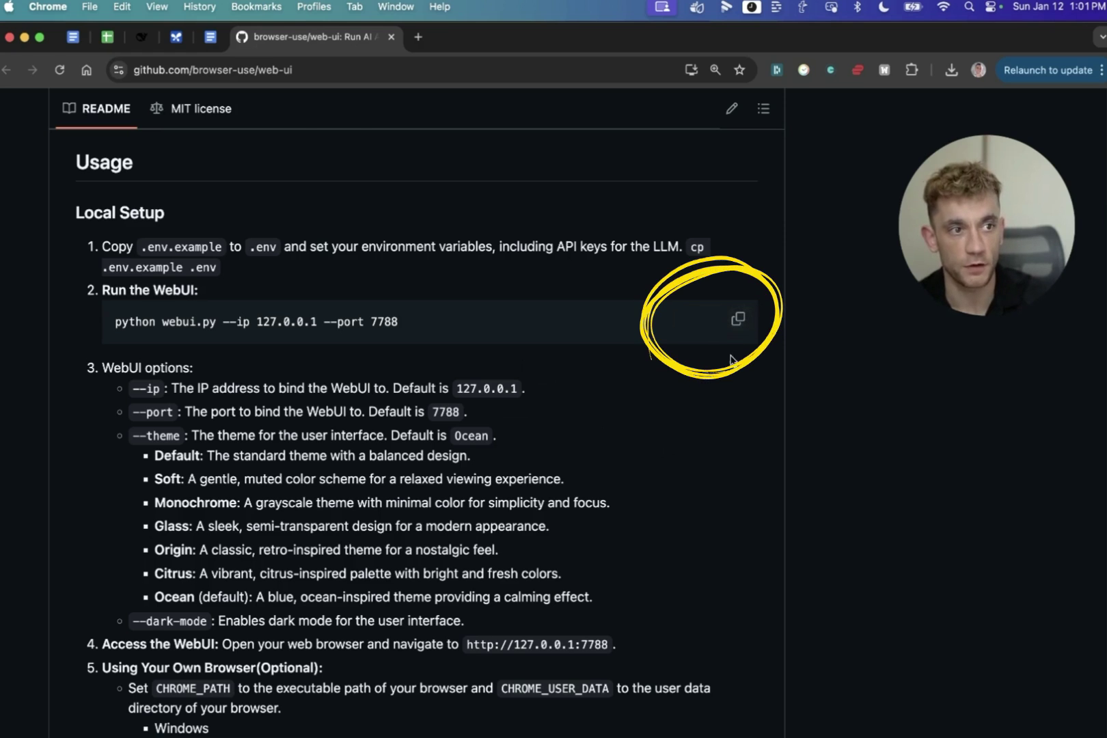
click(673, 717)
key(super+v)
key(Return)
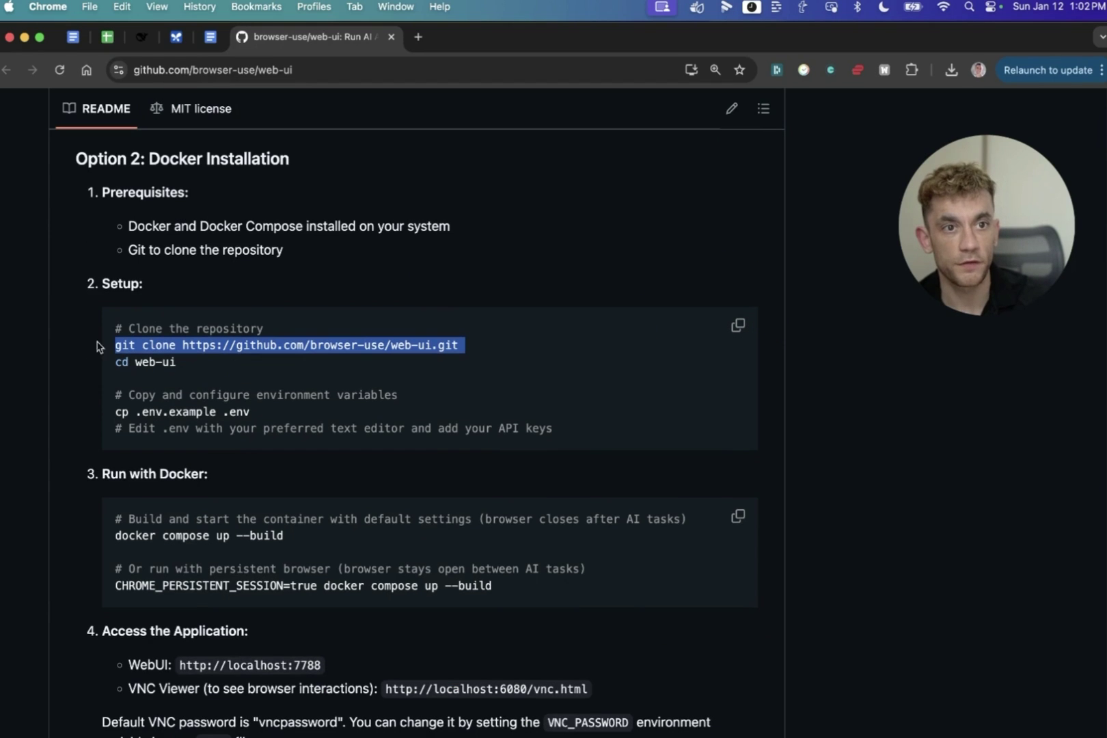
drag(119, 354, 176, 362)
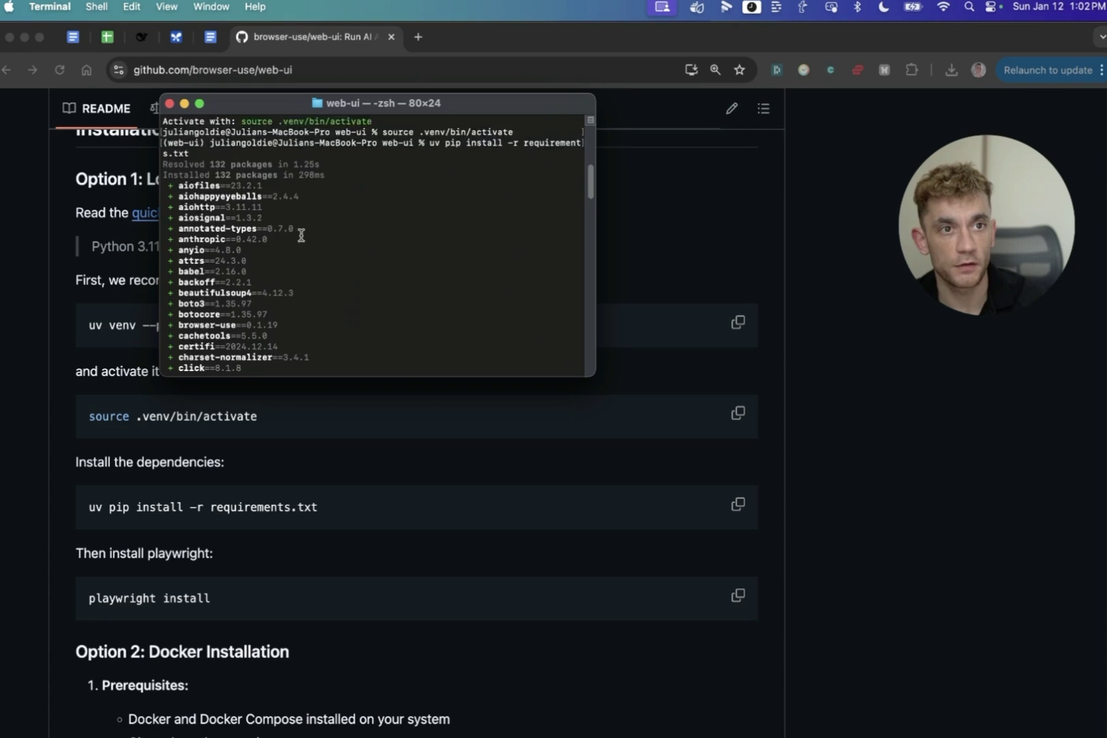
Run playwright install, then start the WebUI server on port 7788
scroll(303, 214, up, 3)
click(674, 418)
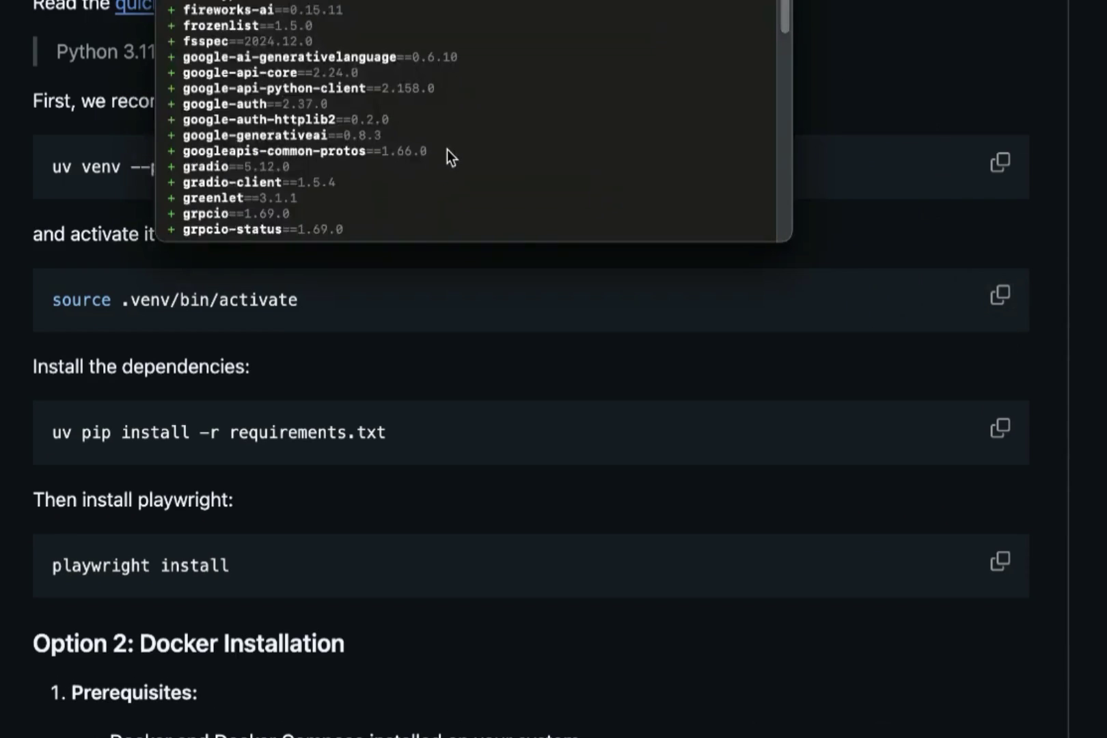
text(playwright install)
key(Return)
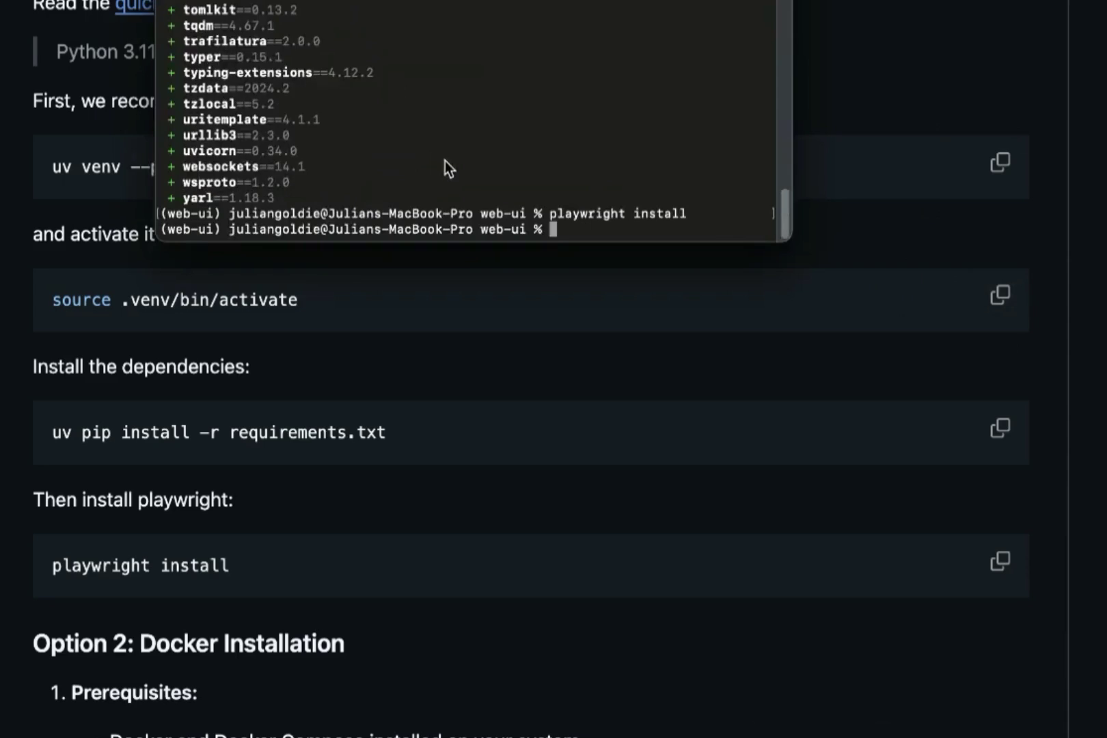
key(super+v)
key(Return)
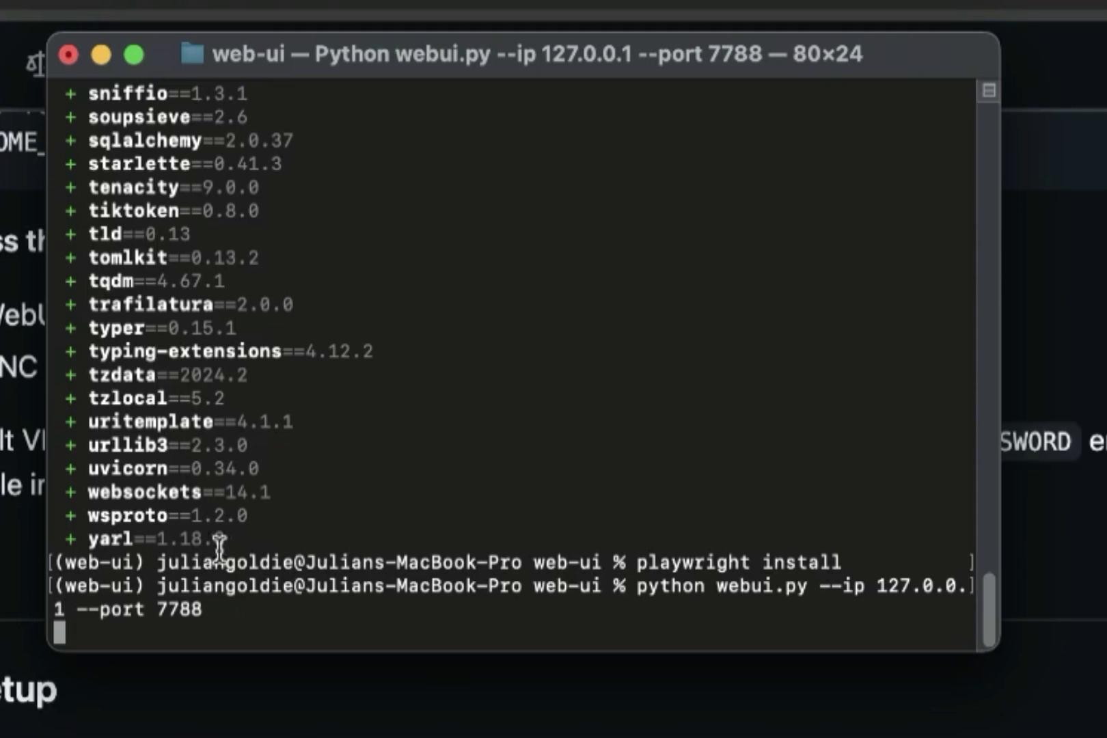
drag(593, 563, 344, 563)
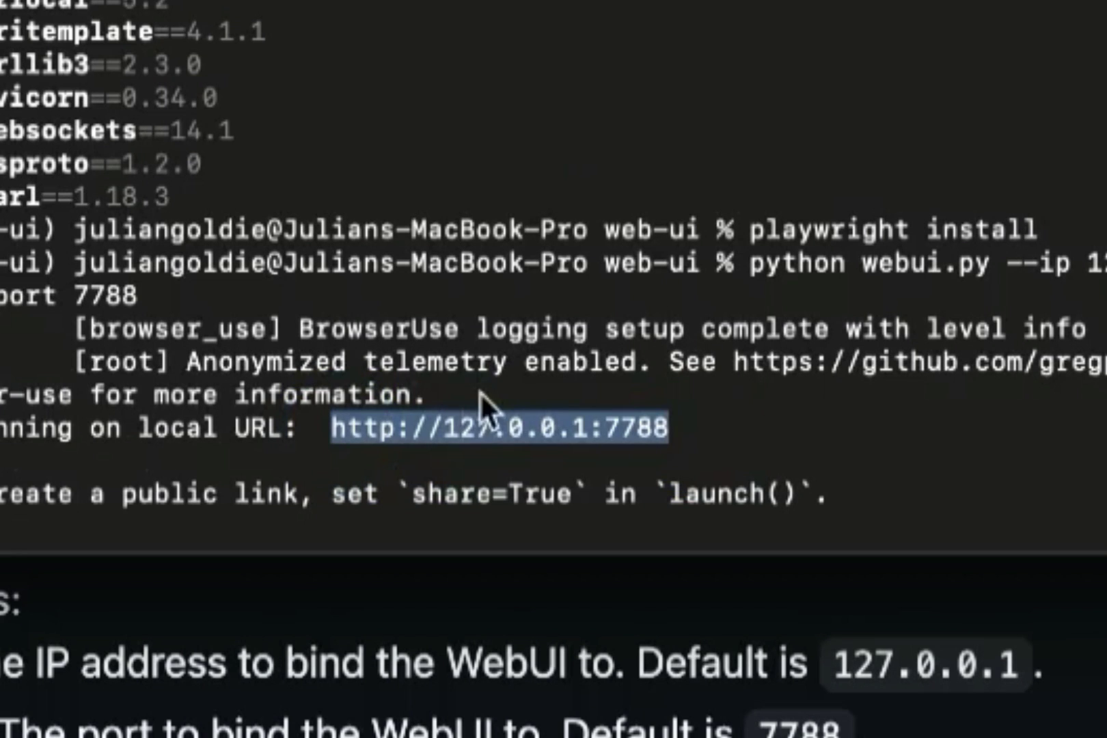
key(super+c)
key(super+Tab)
key(super+t)
key(super+v)
key(Return)
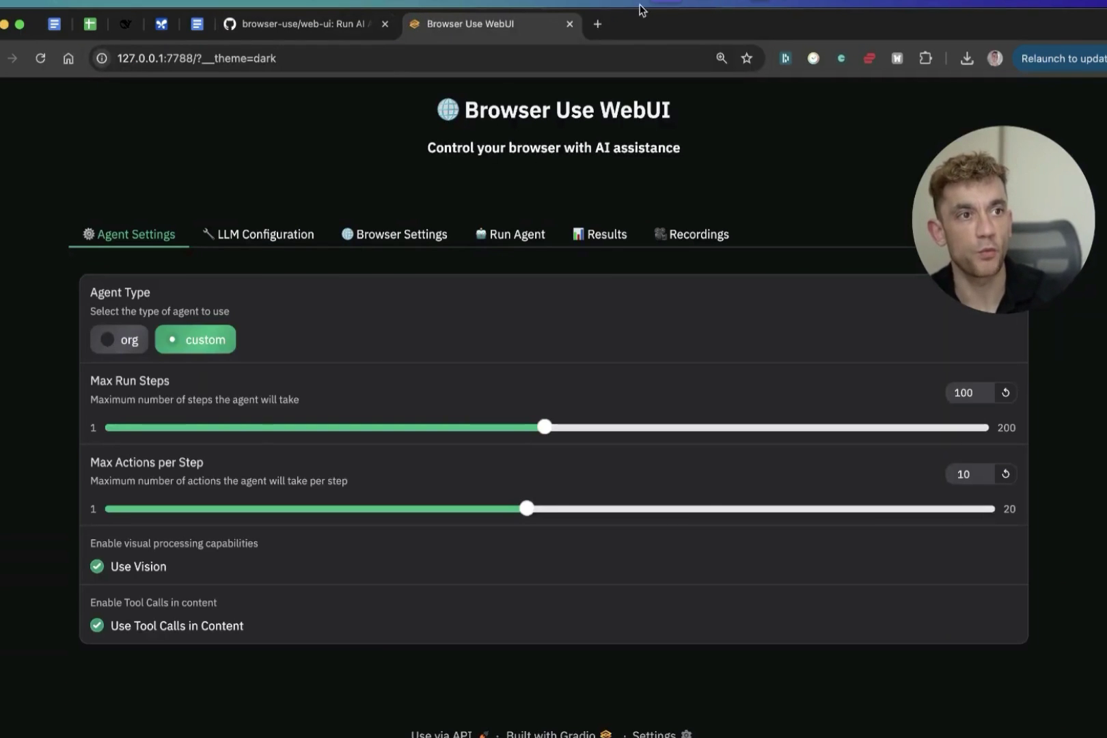
click(301, 24)
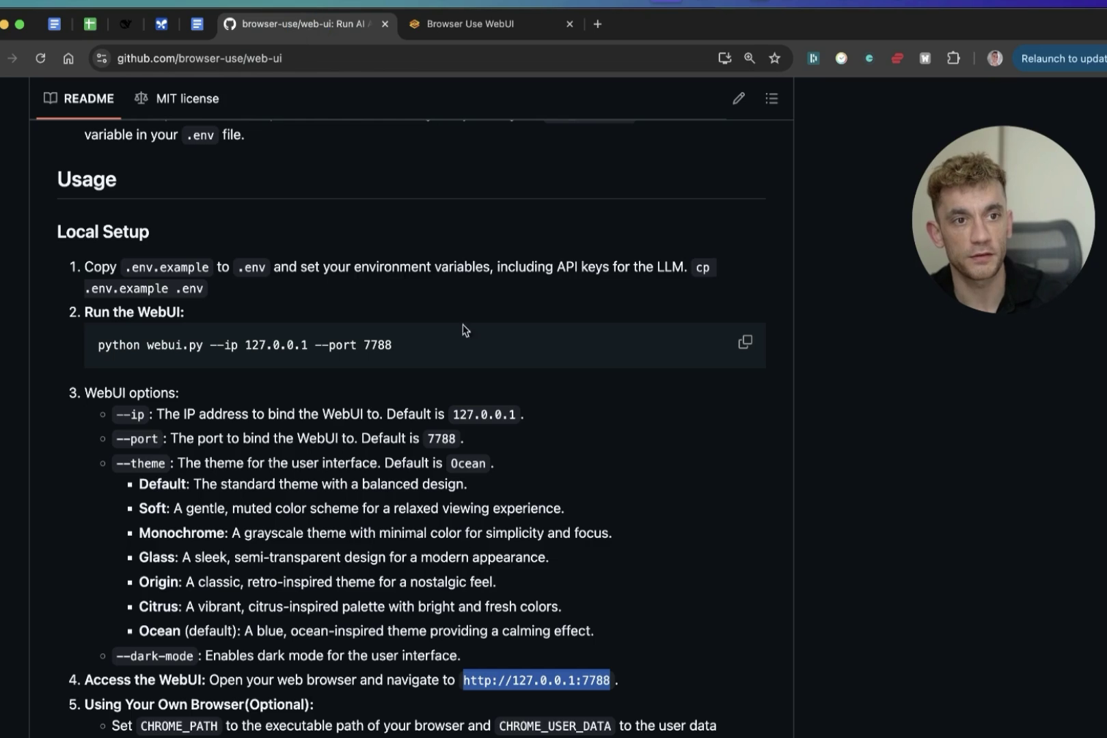
scroll(464, 330, up, 15)
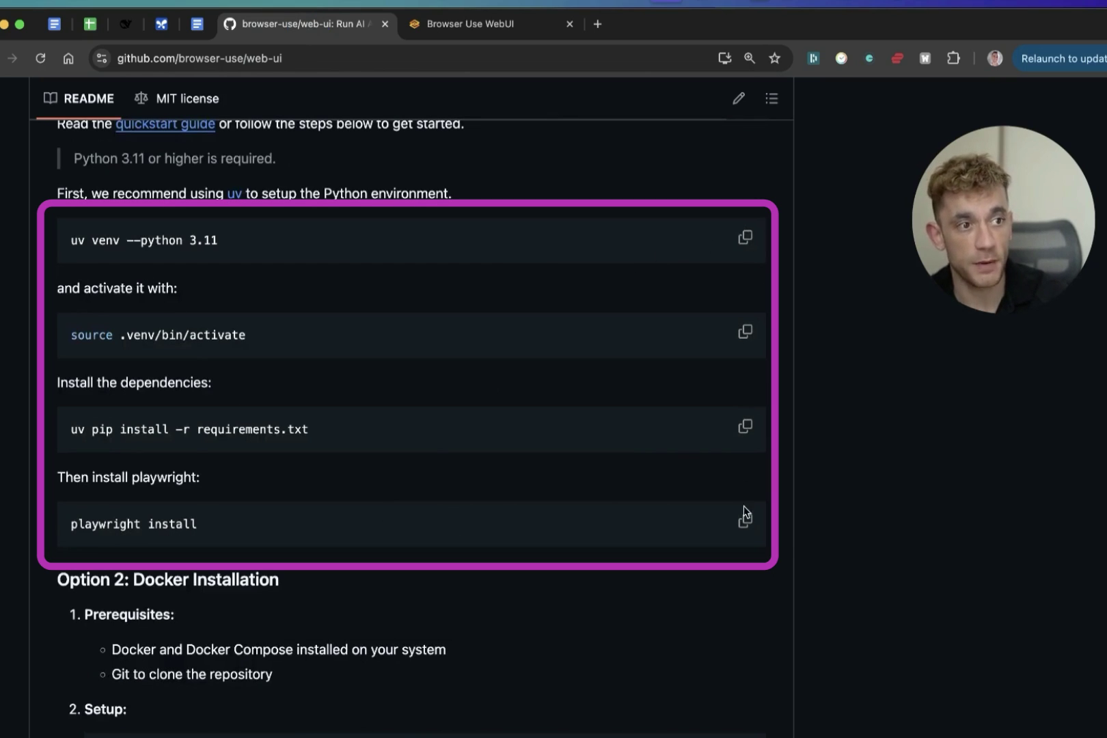
scroll(743, 505, down, 15)
triple_click(442, 264)
click(289, 259)
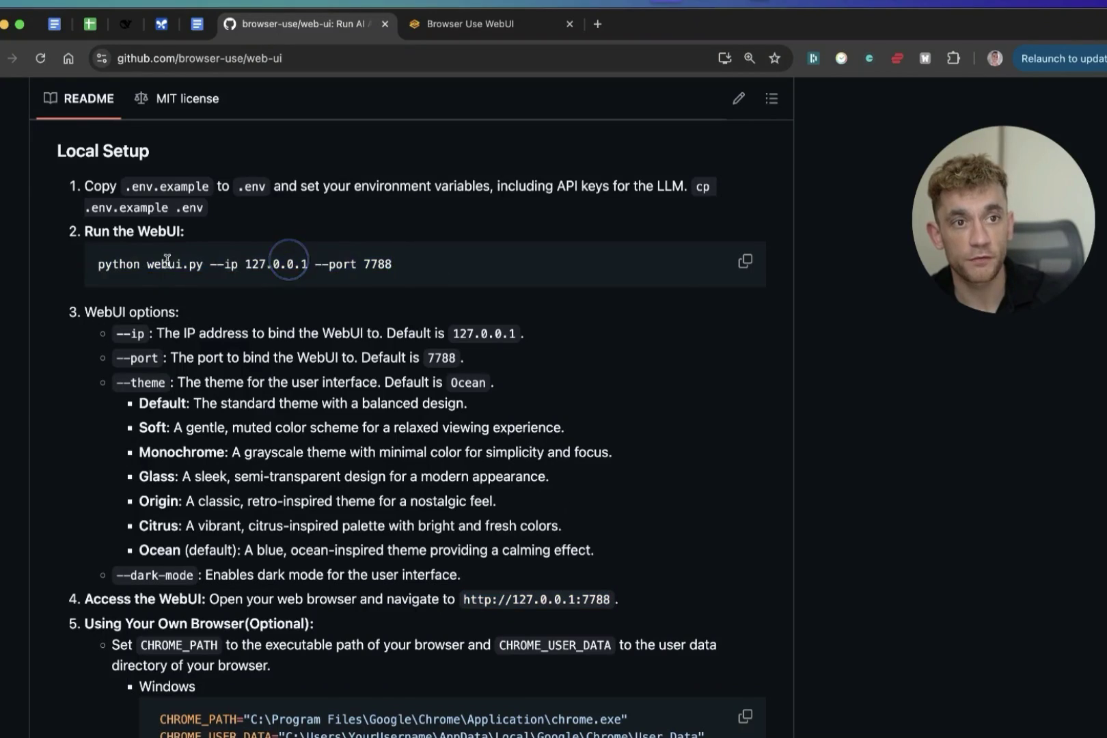
drag(100, 265, 447, 281)
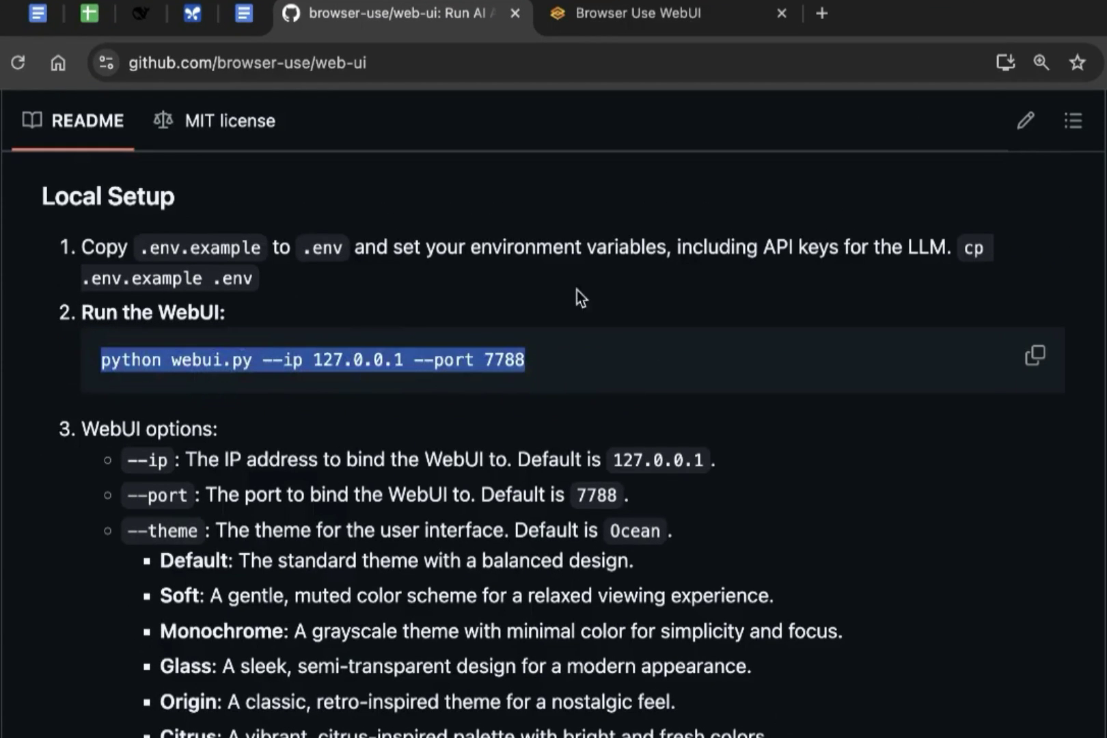
scroll(553, 444, down, 1)
drag(576, 531, 840, 532)
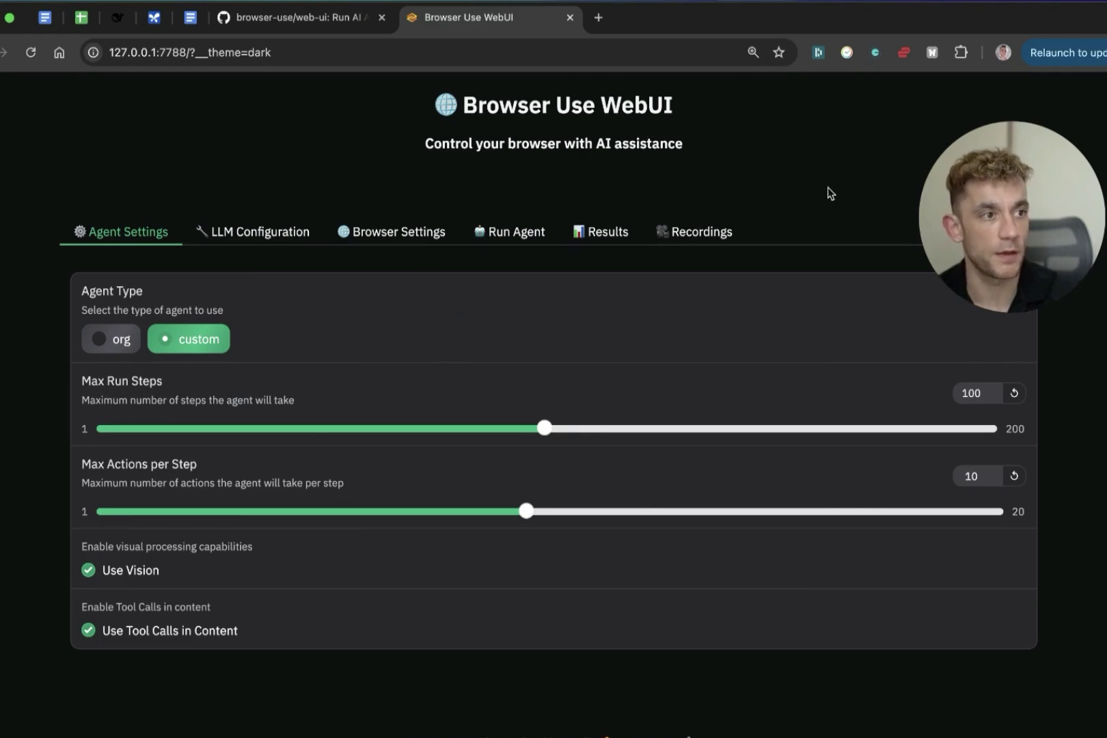
drag(1015, 196, 943, 130)
click(822, 158)
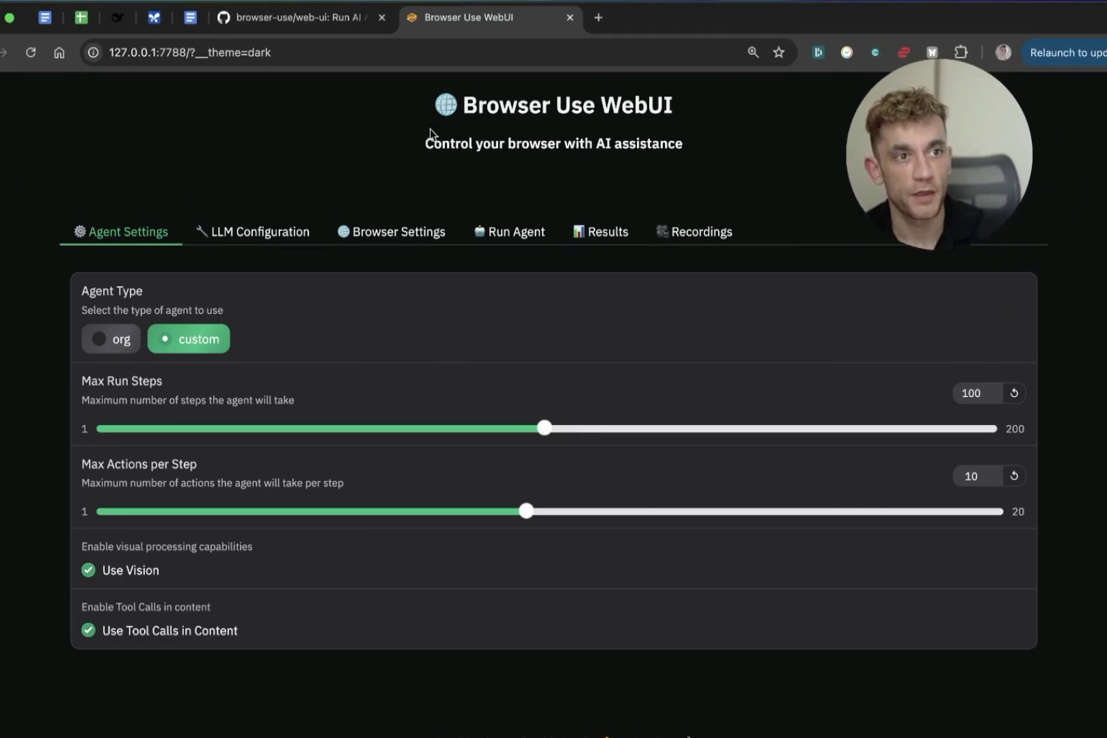
drag(427, 144, 721, 148)
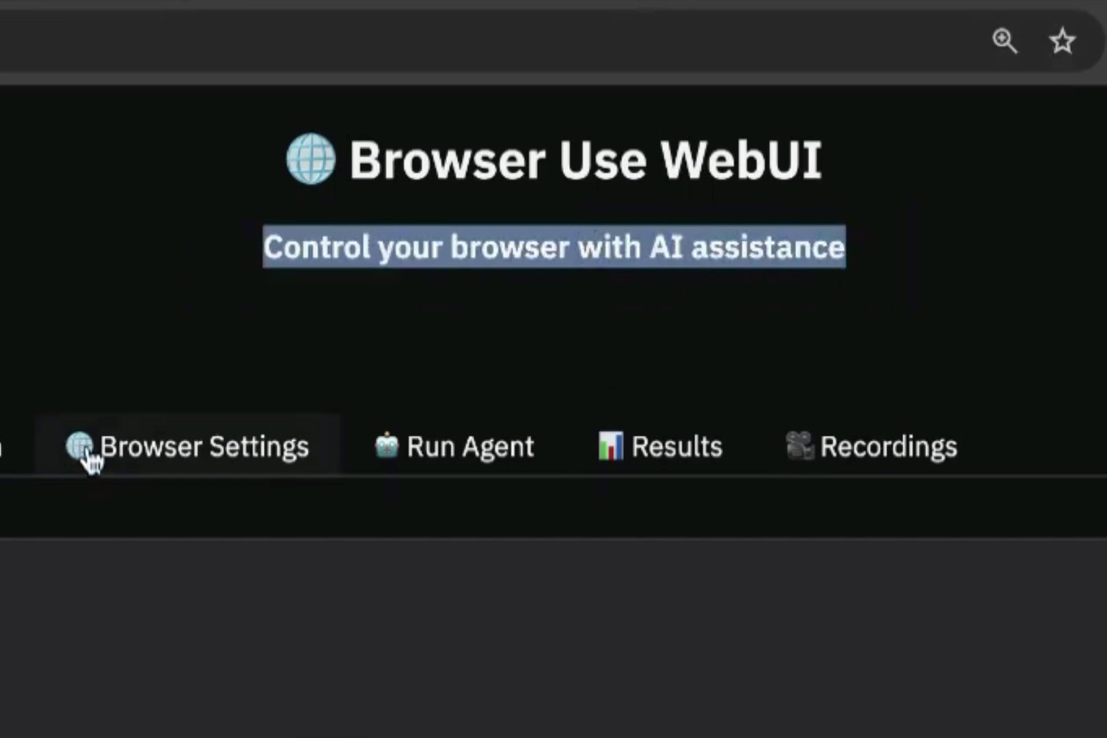
click(136, 326)
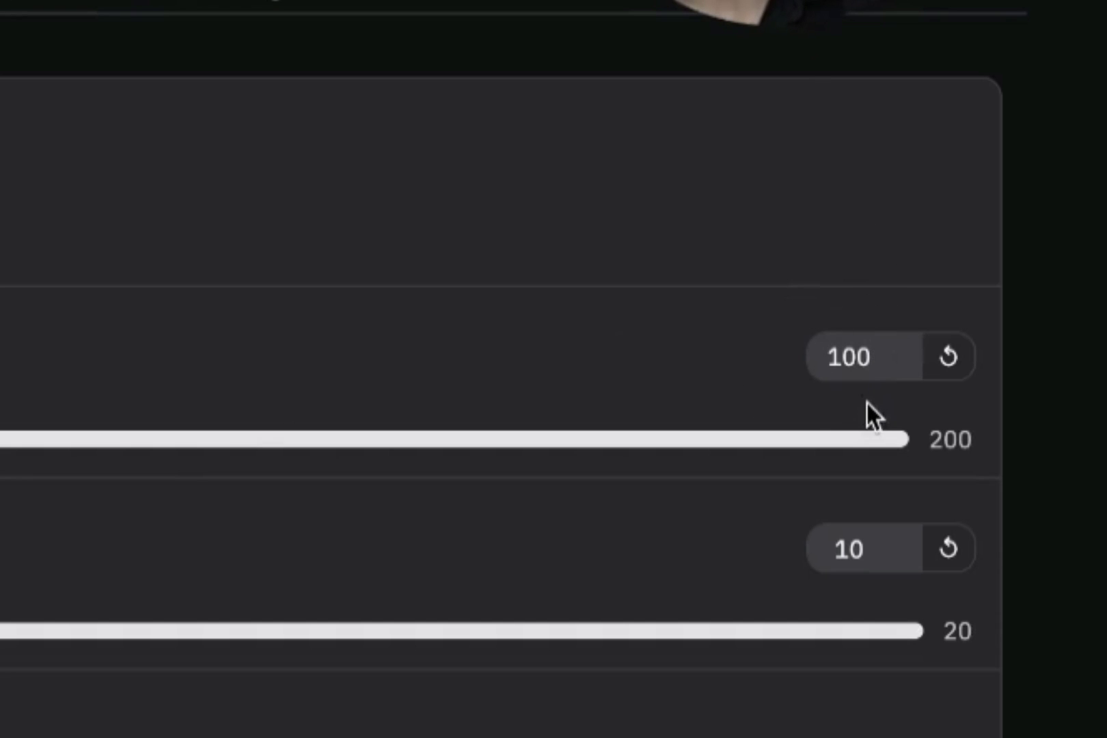
click(858, 357)
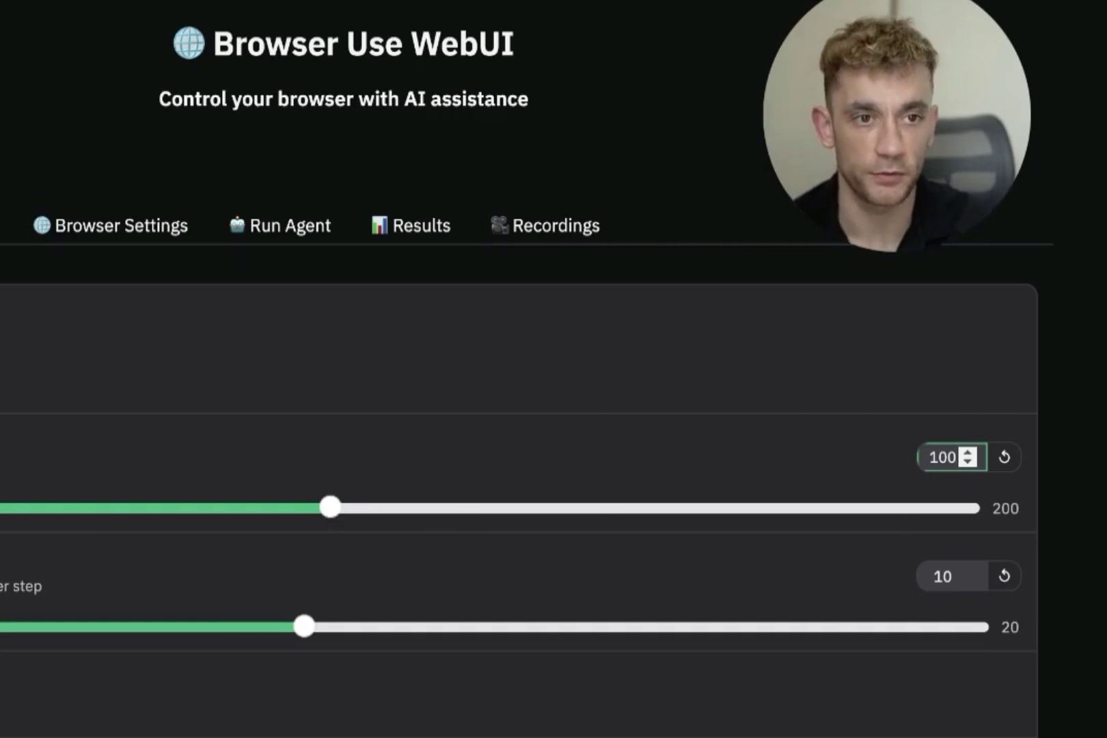
click(193, 394)
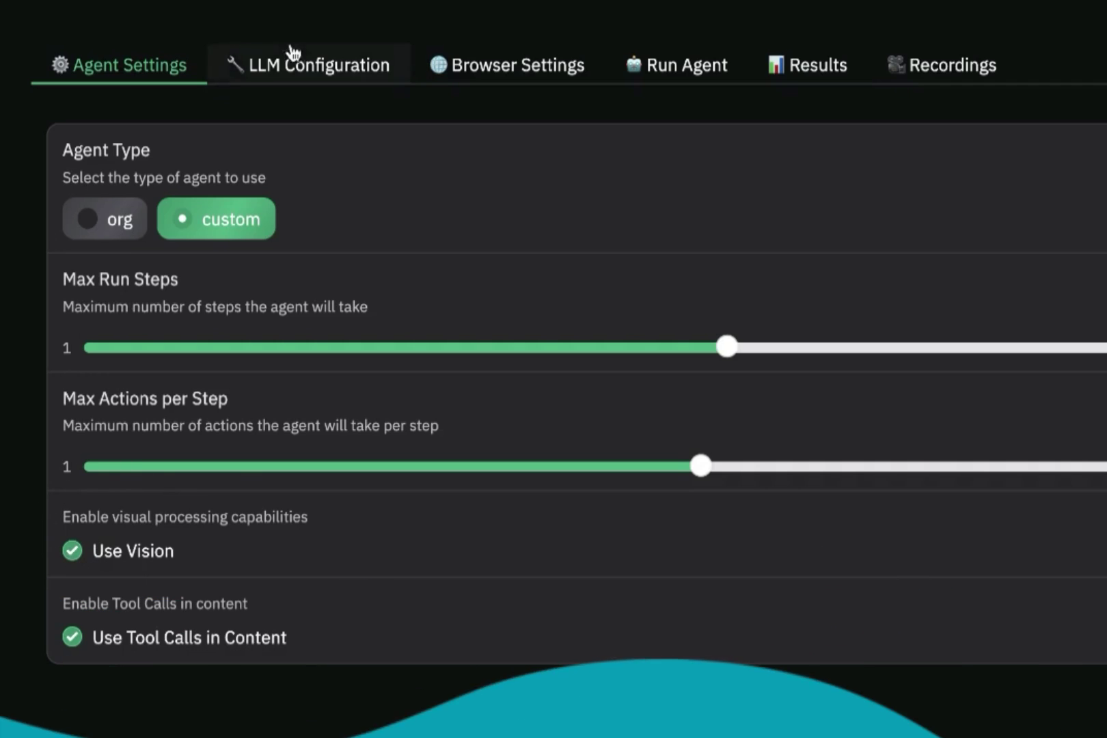
click(338, 66)
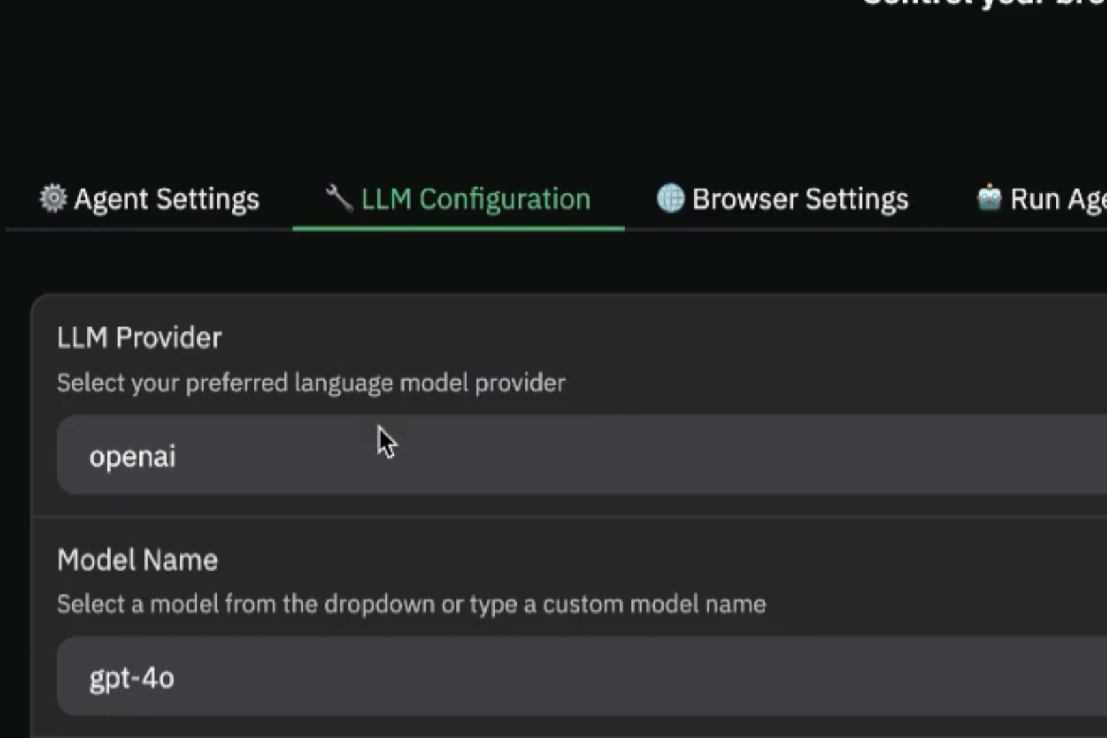
Choose deepseek as the LLM Provider, keeping deepseek-chat as the model name
click(365, 454)
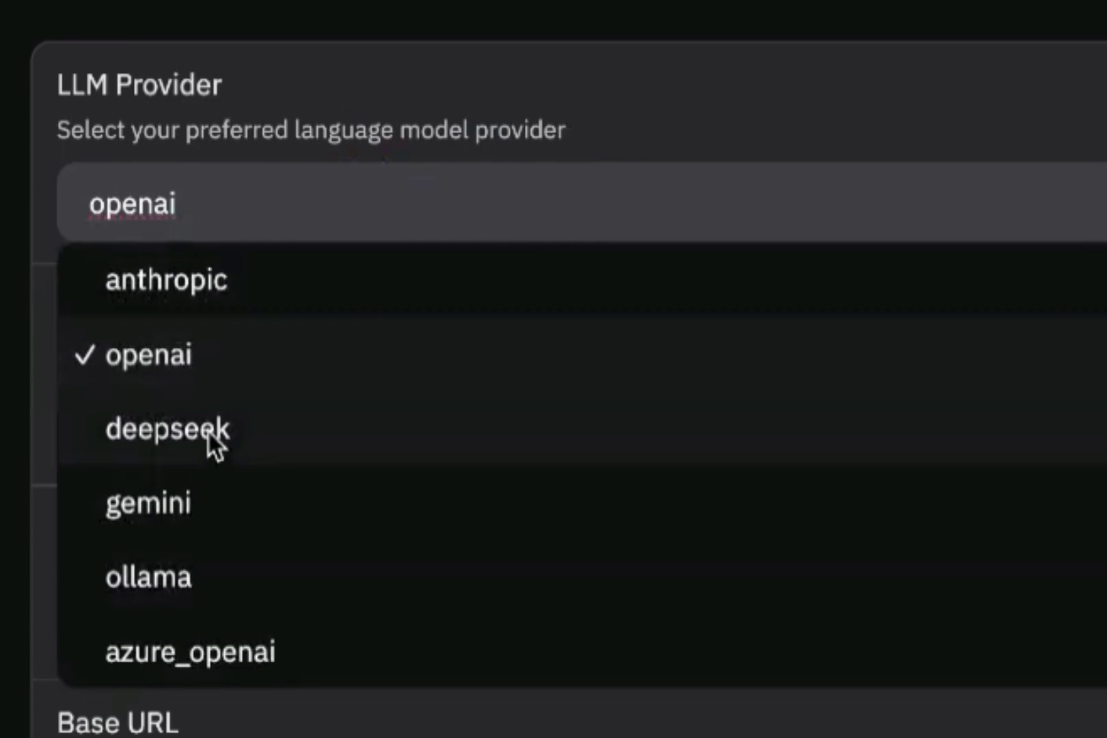
click(206, 430)
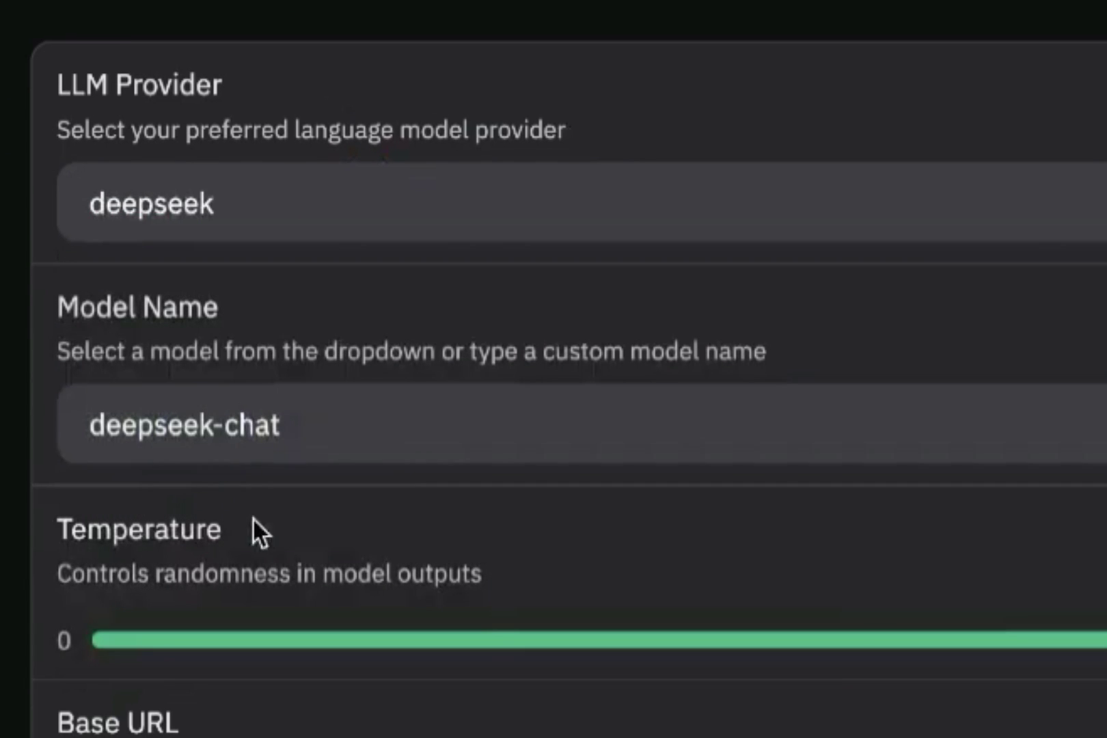
click(210, 438)
click(326, 437)
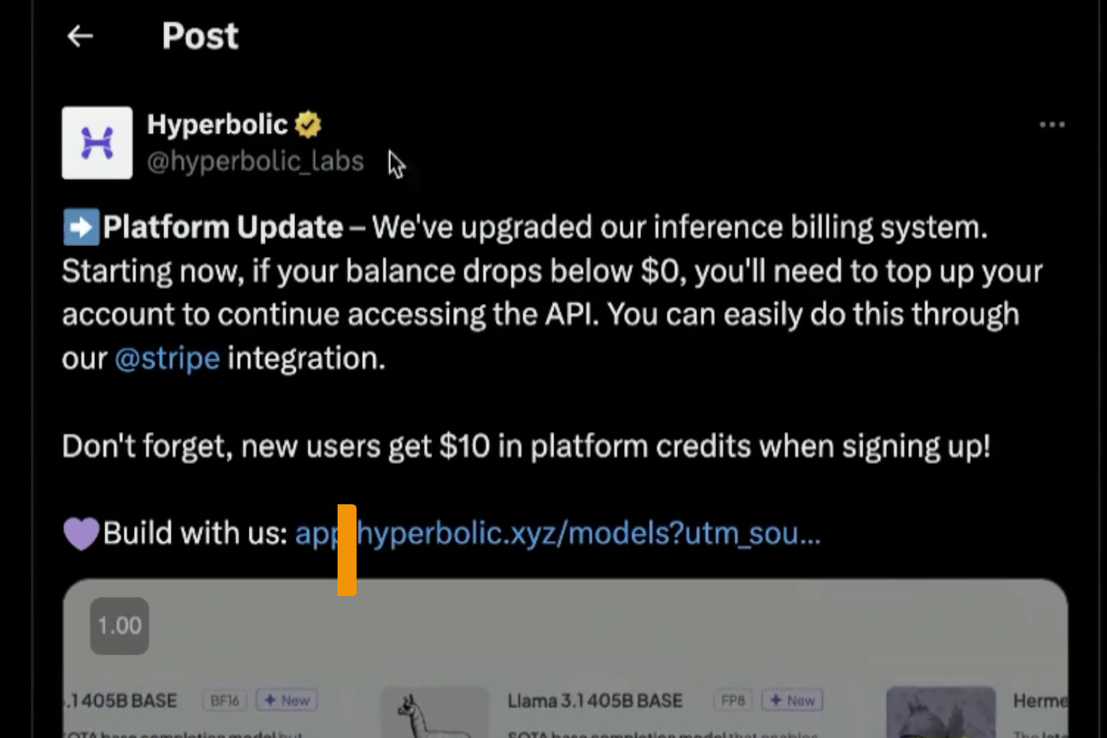
click(650, 208)
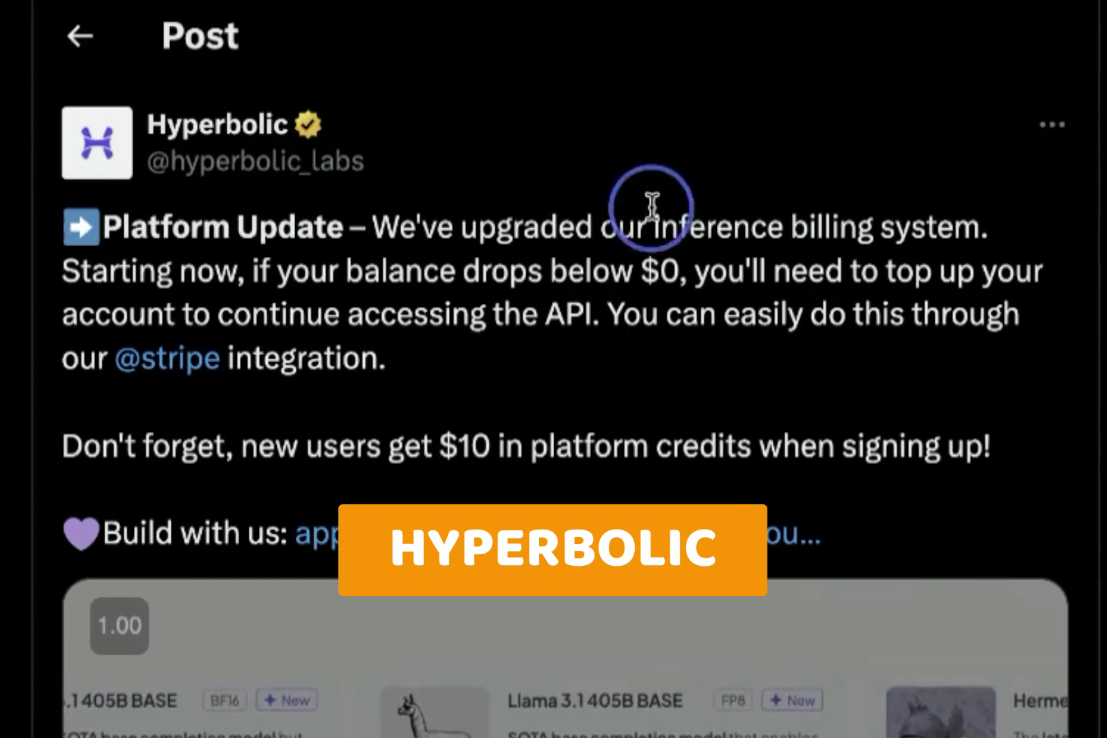
drag(65, 444, 978, 487)
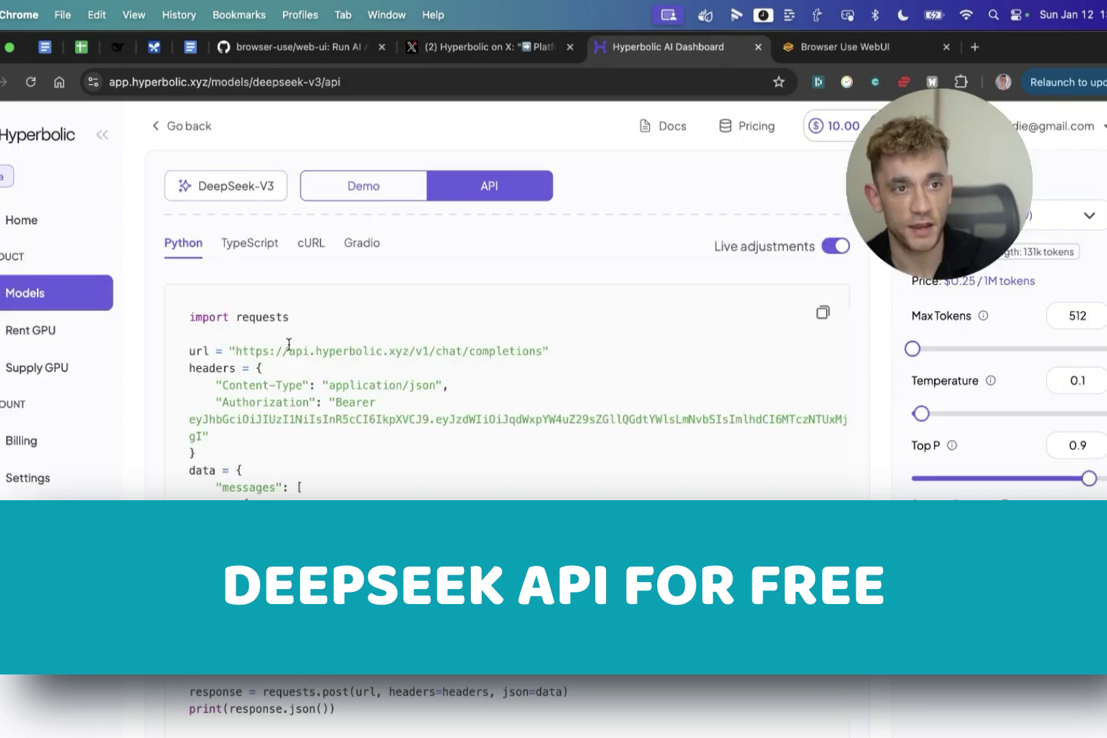
click(512, 370)
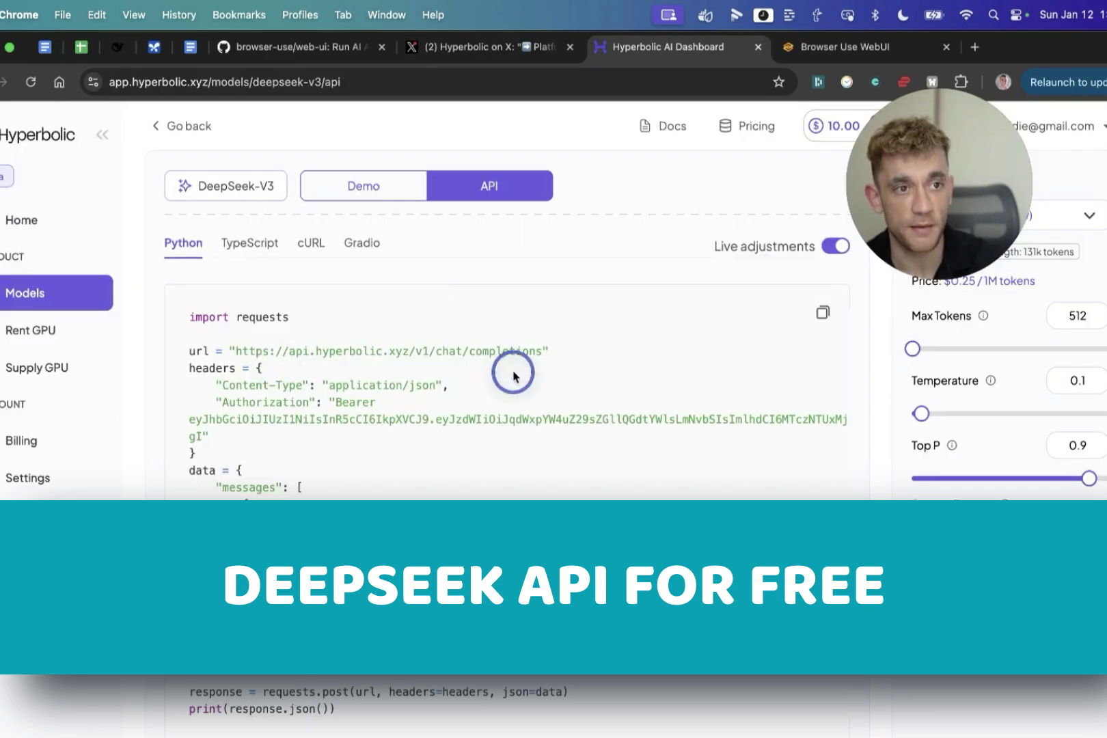
click(468, 429)
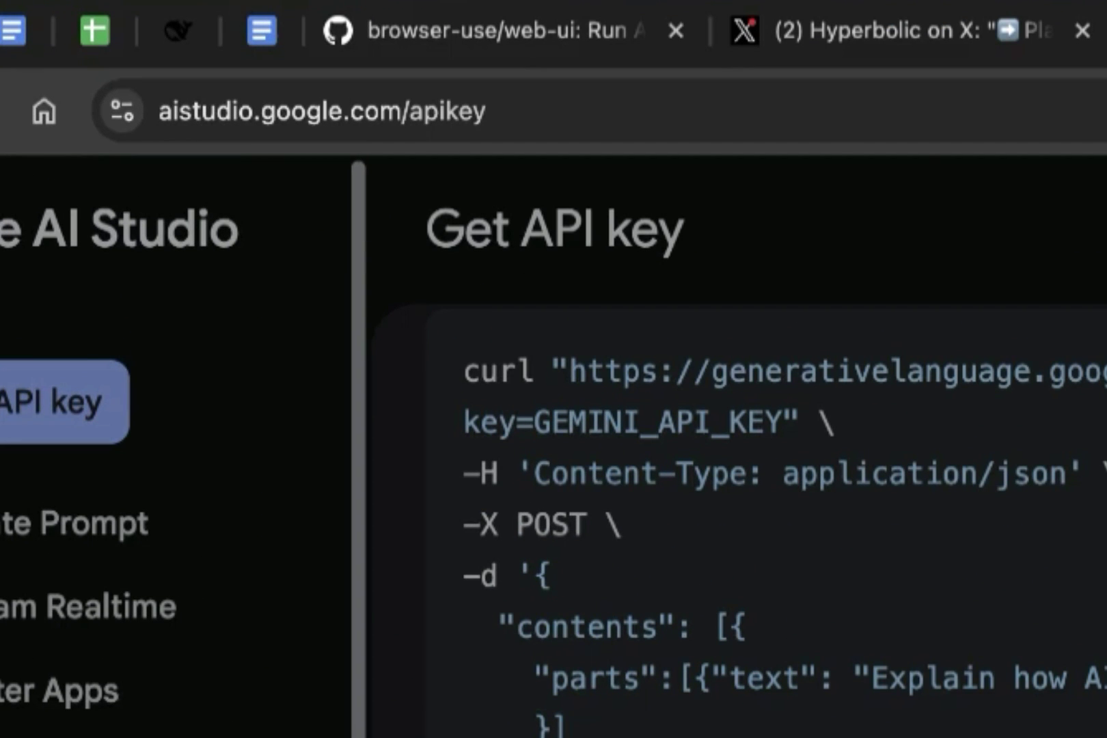
click(383, 89)
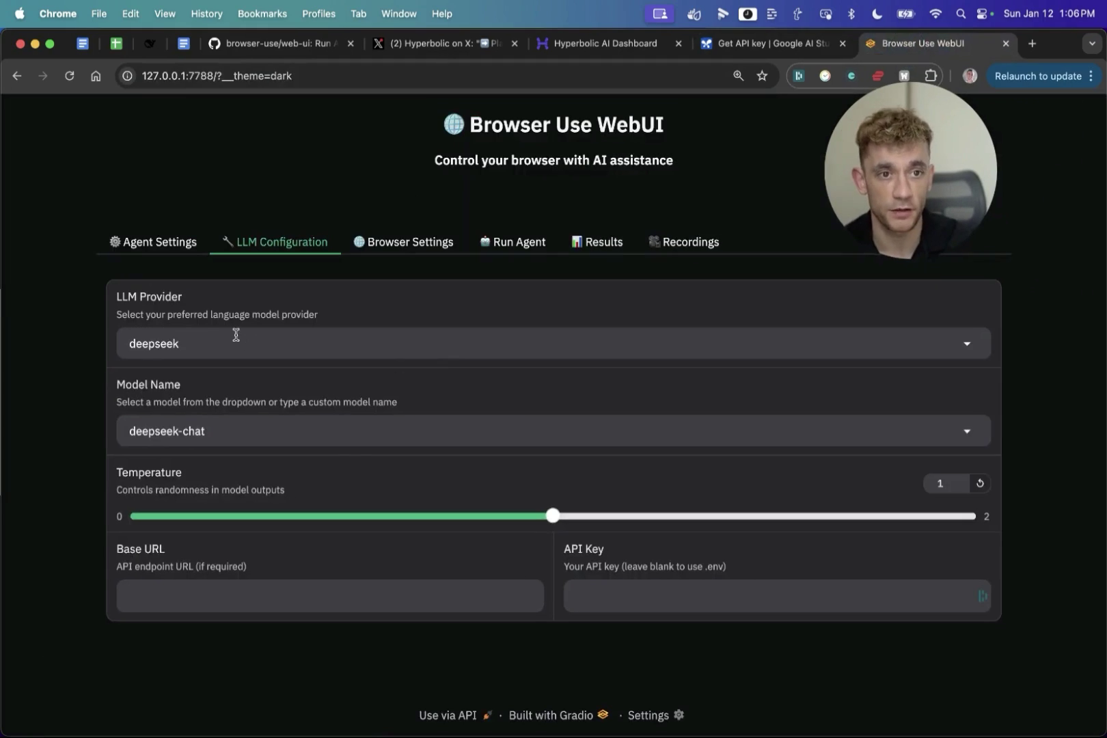
click(232, 340)
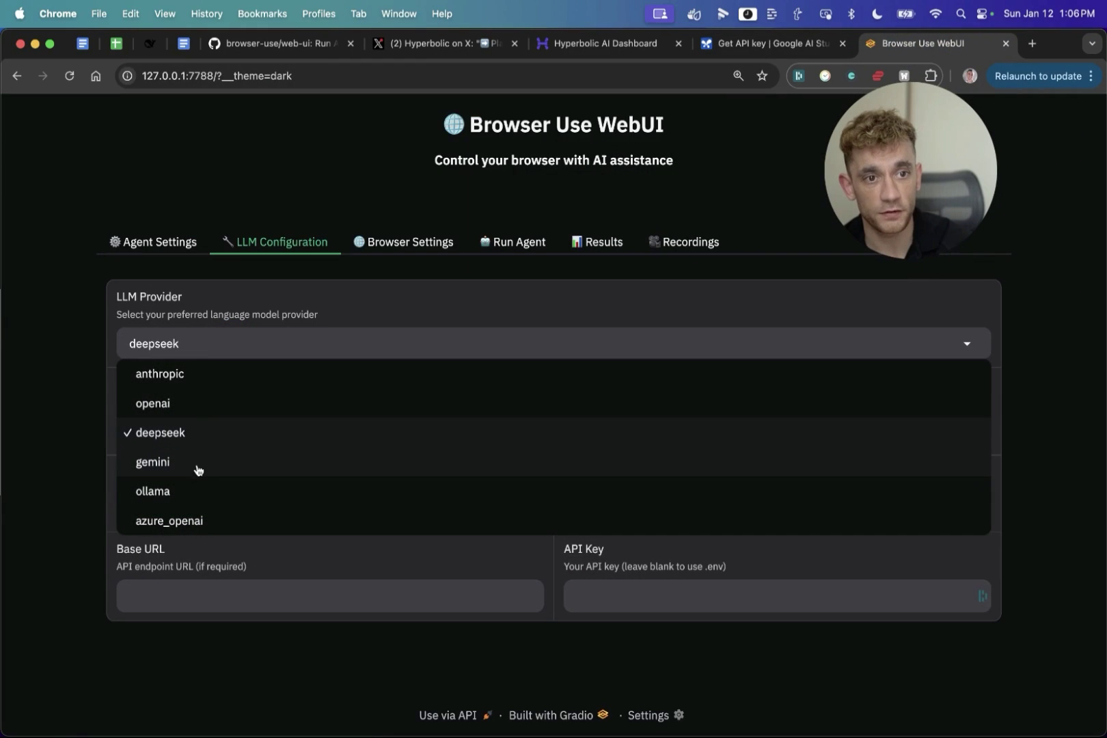
Switch to gemini with gemini-2.0-flash-exp, paste its API key, and view Browser Settings
click(198, 469)
click(203, 429)
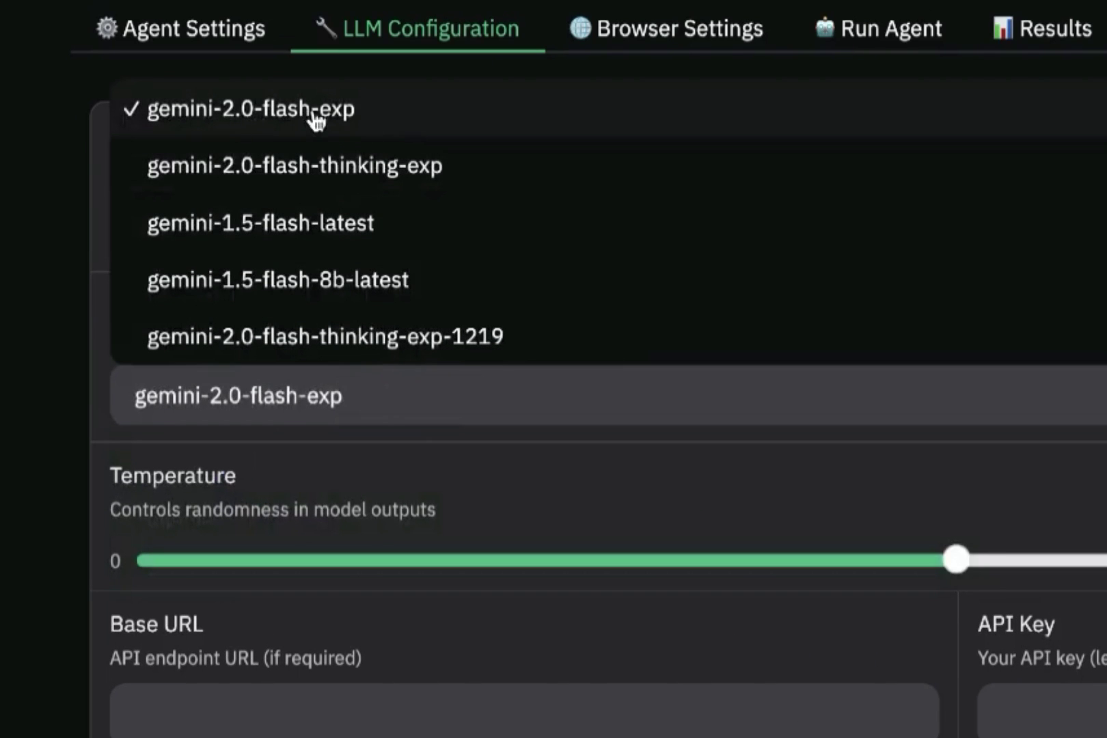
click(55, 421)
click(994, 714)
key(ctrl+v)
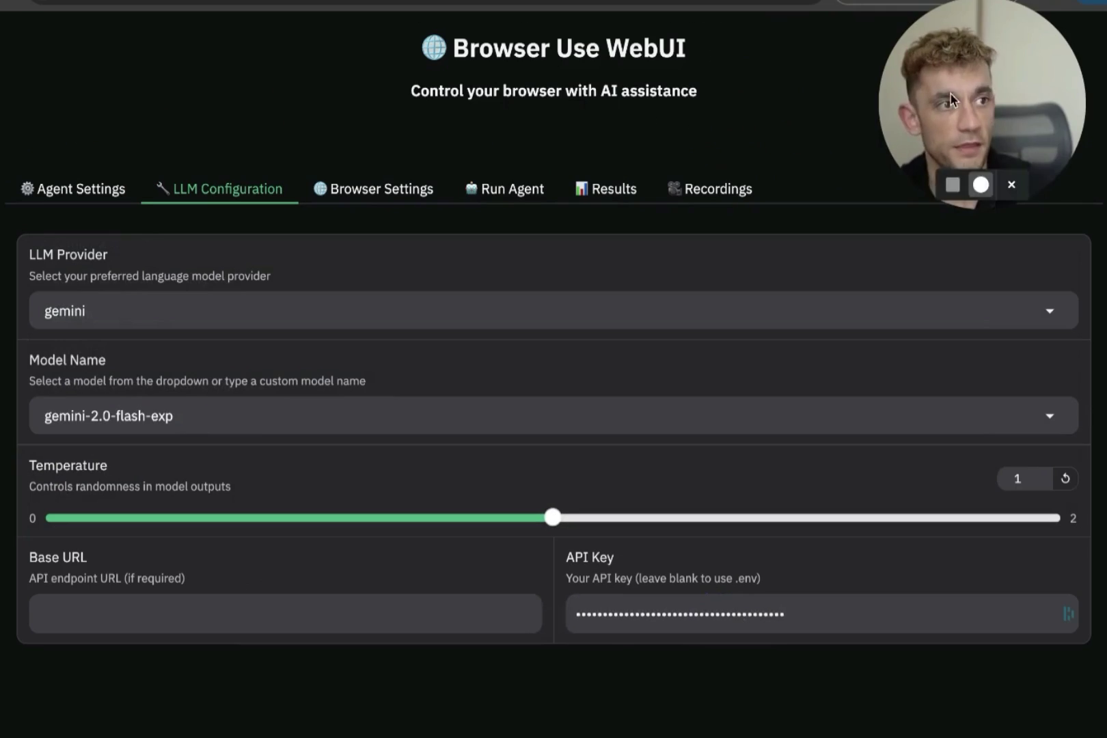
click(382, 202)
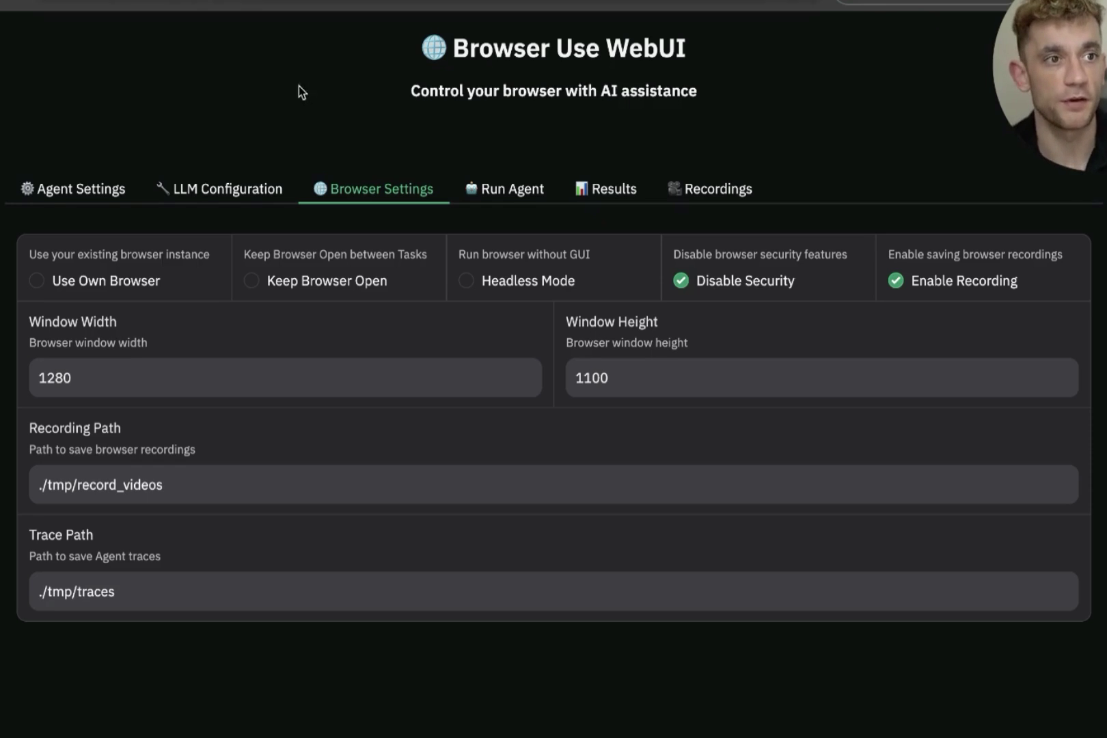
Switch to the Run Agent tab to reach the task form
click(504, 186)
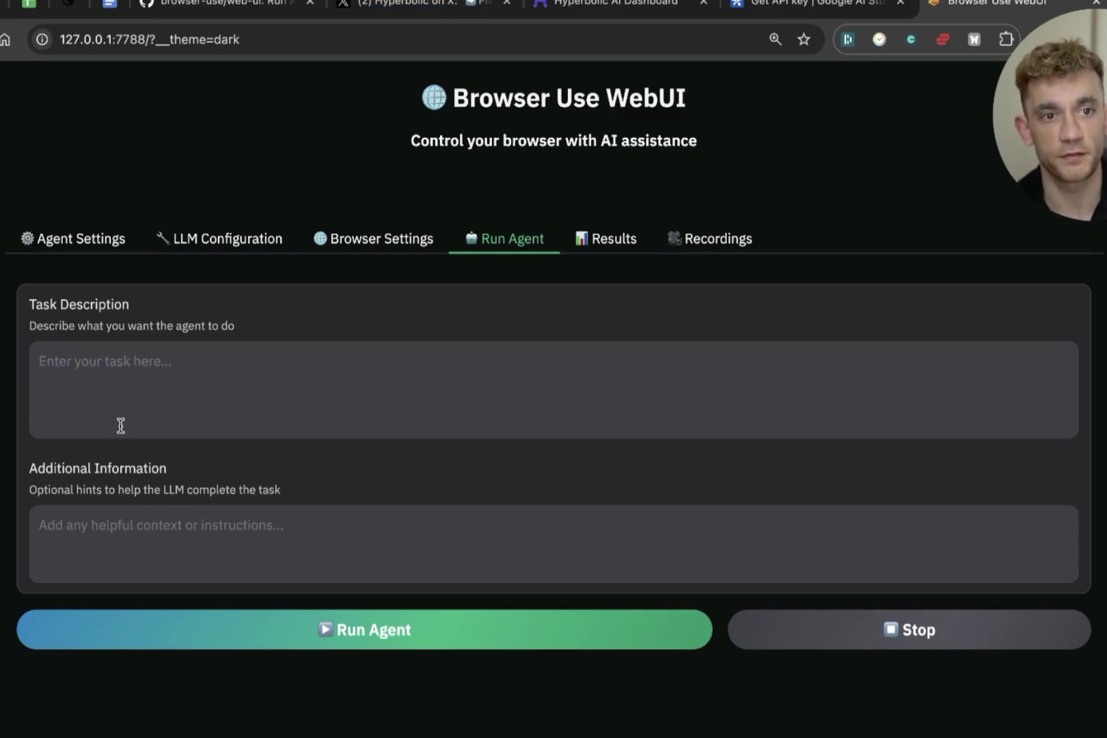
Leave the Task Description and Additional Information fields empty, without the Google search example
click(164, 510)
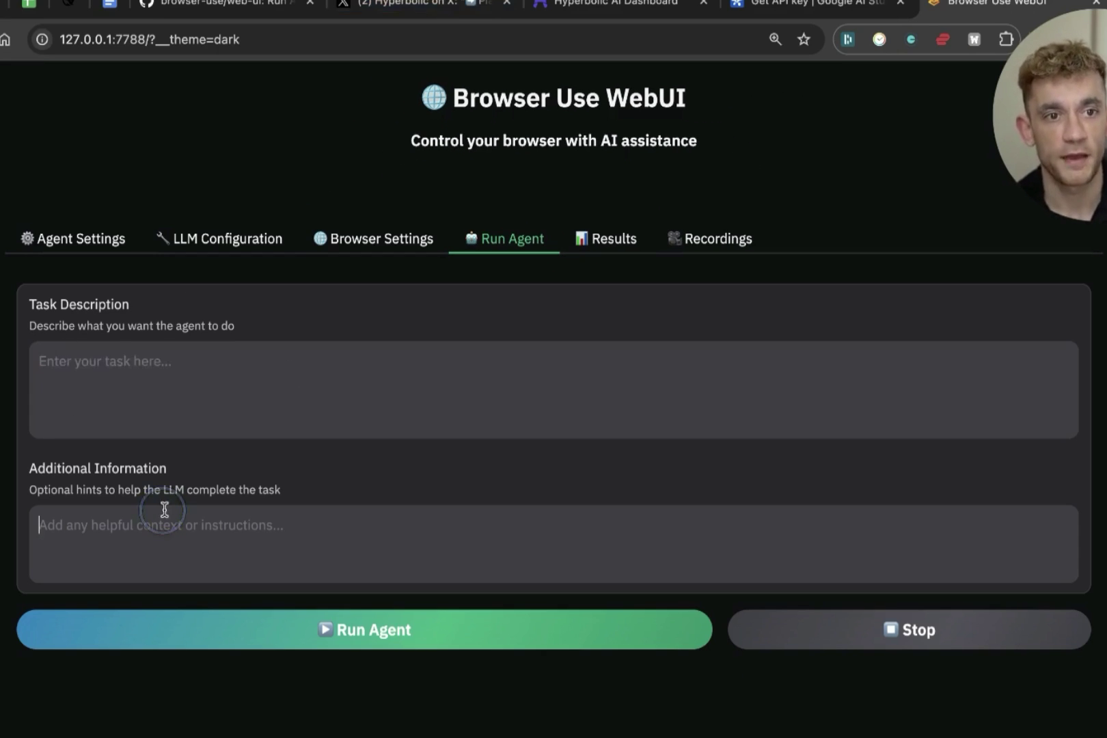
drag(28, 489, 215, 507)
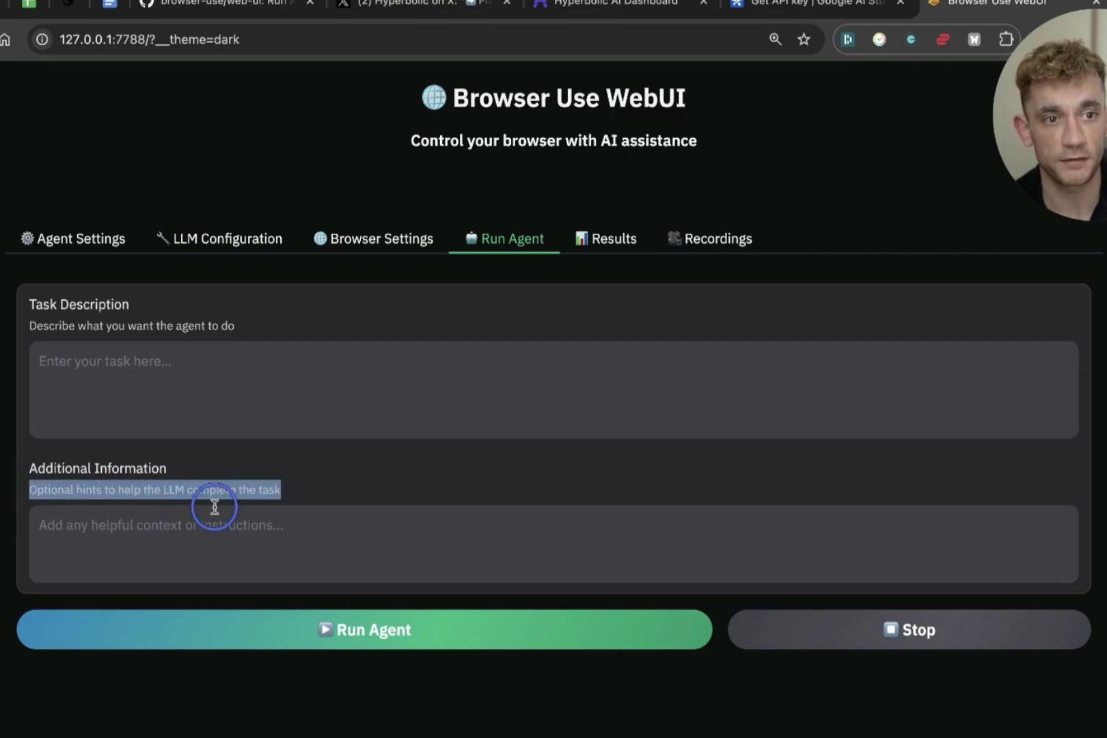
click(265, 544)
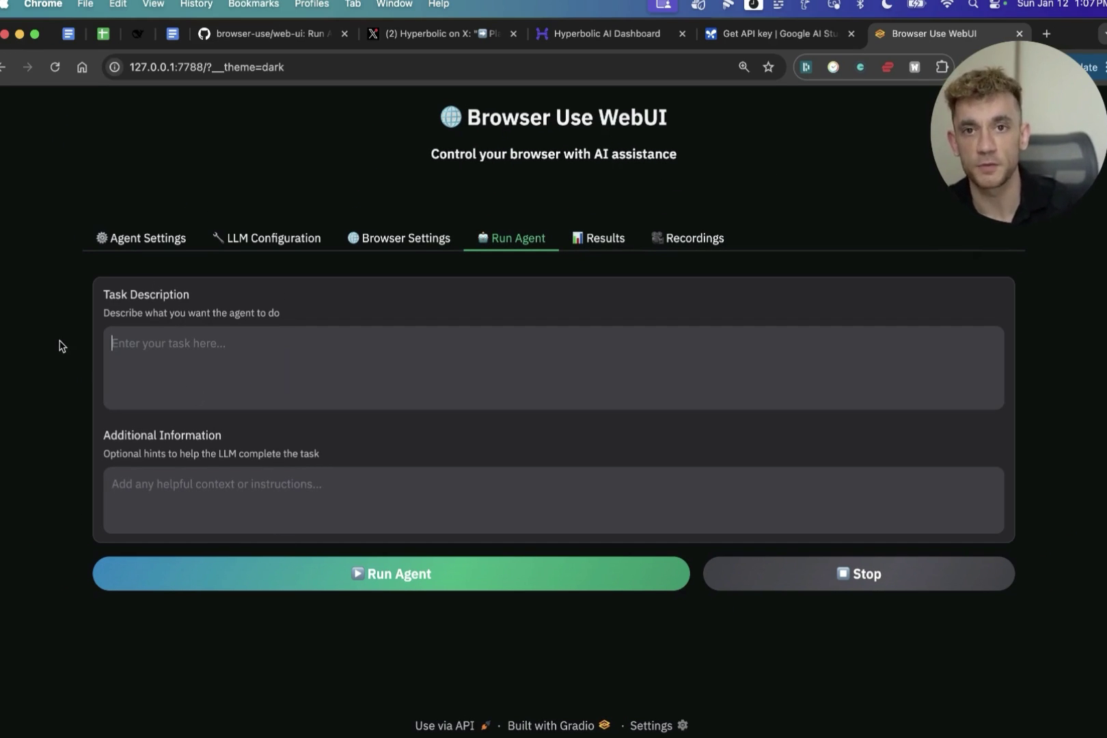
click(231, 471)
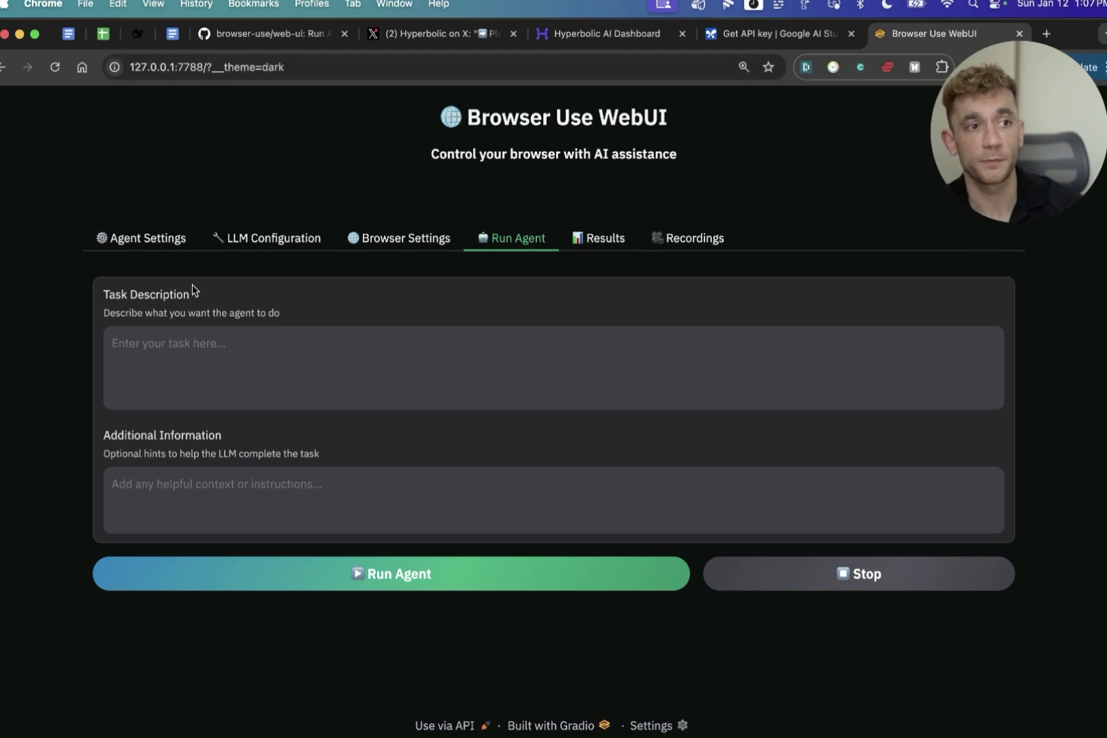
click(373, 386)
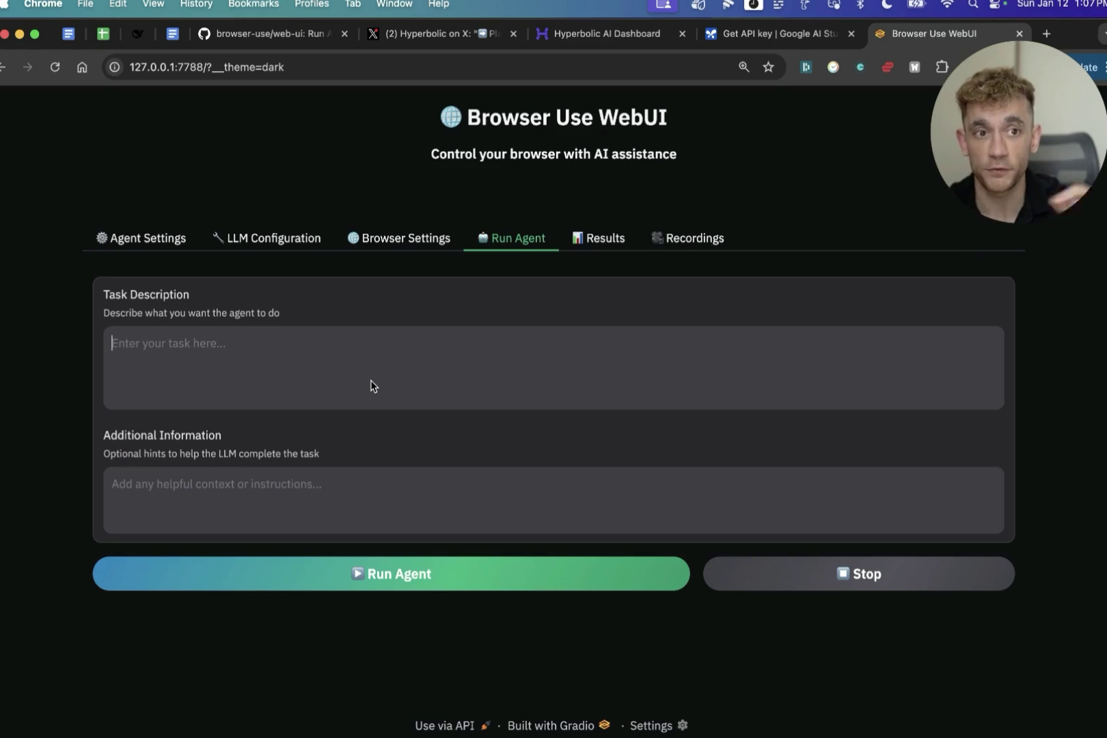
Paste the Llama Coder SEO tool task into Task Description and zoom in to review it
text(- Go to https://llamacoder.together.ai/ and build some cool tools for my seo agency, be prepared to wait a few minutes for the outputs. be really specific with the tool + instructions you want + test it out. Keep the tool simple. Once it's finished loading, test it out. - Once done, download the code)
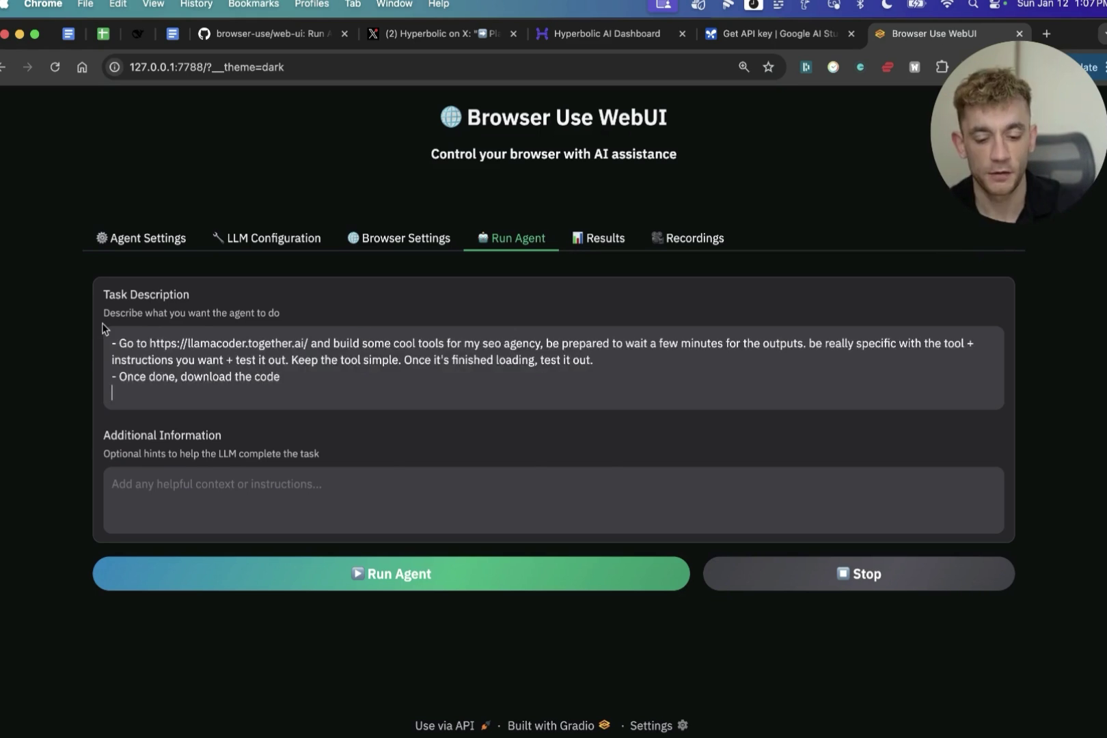
key(super+equal)
key(super+equal)
key(super+equal)
scroll(303, 425, down, 2)
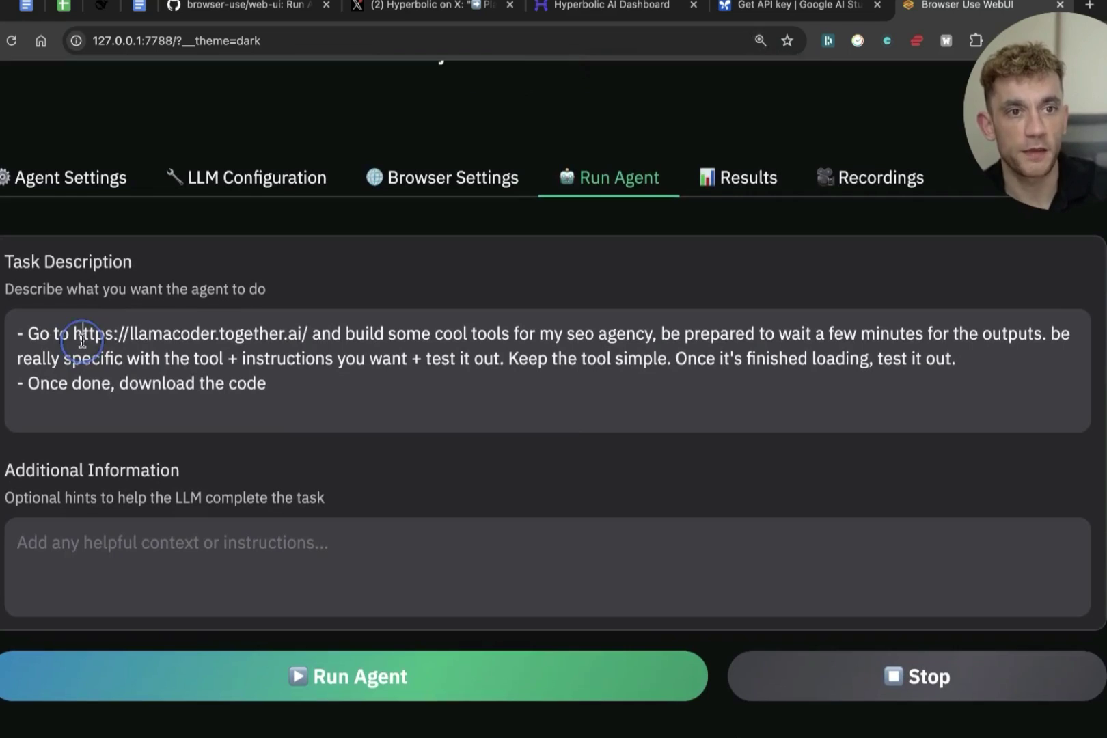
click(120, 335)
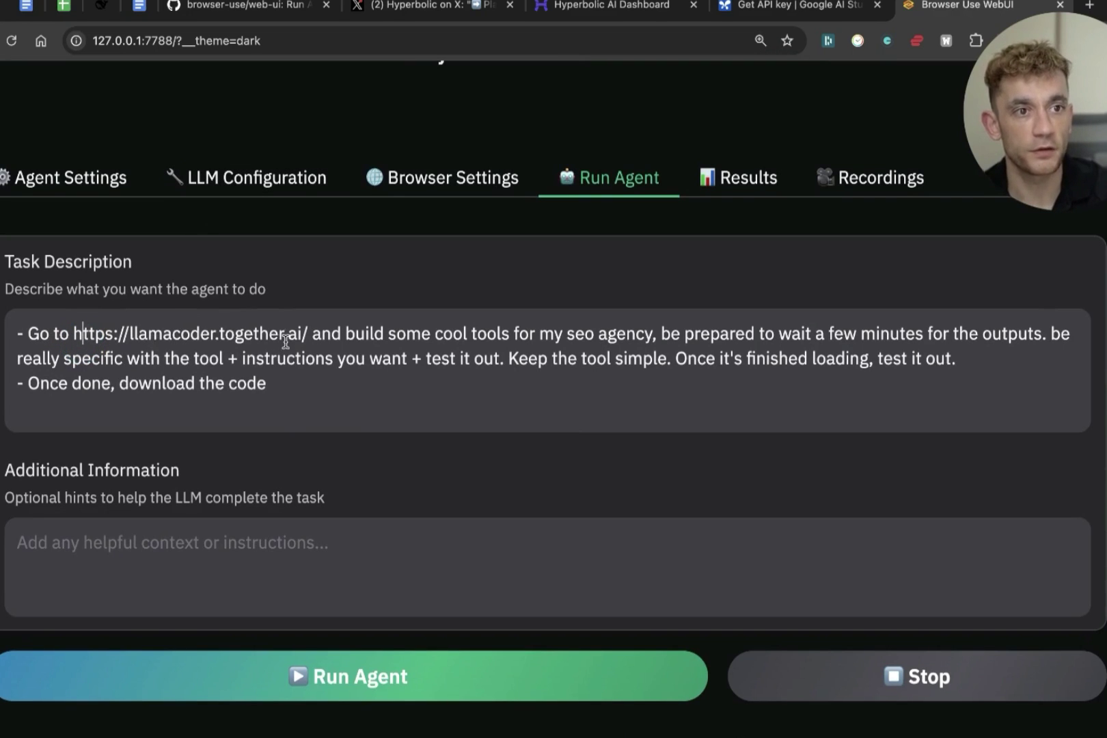
click(313, 334)
drag(313, 335, 1045, 335)
click(673, 334)
click(1050, 335)
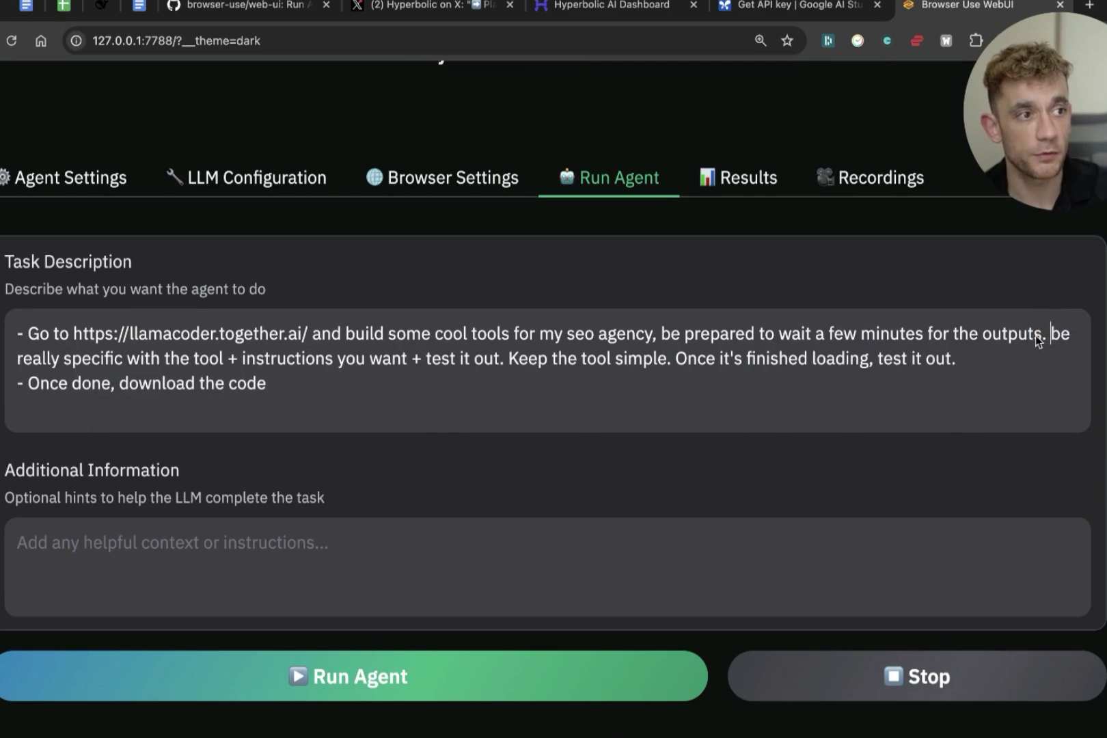
drag(1050, 335, 13, 334)
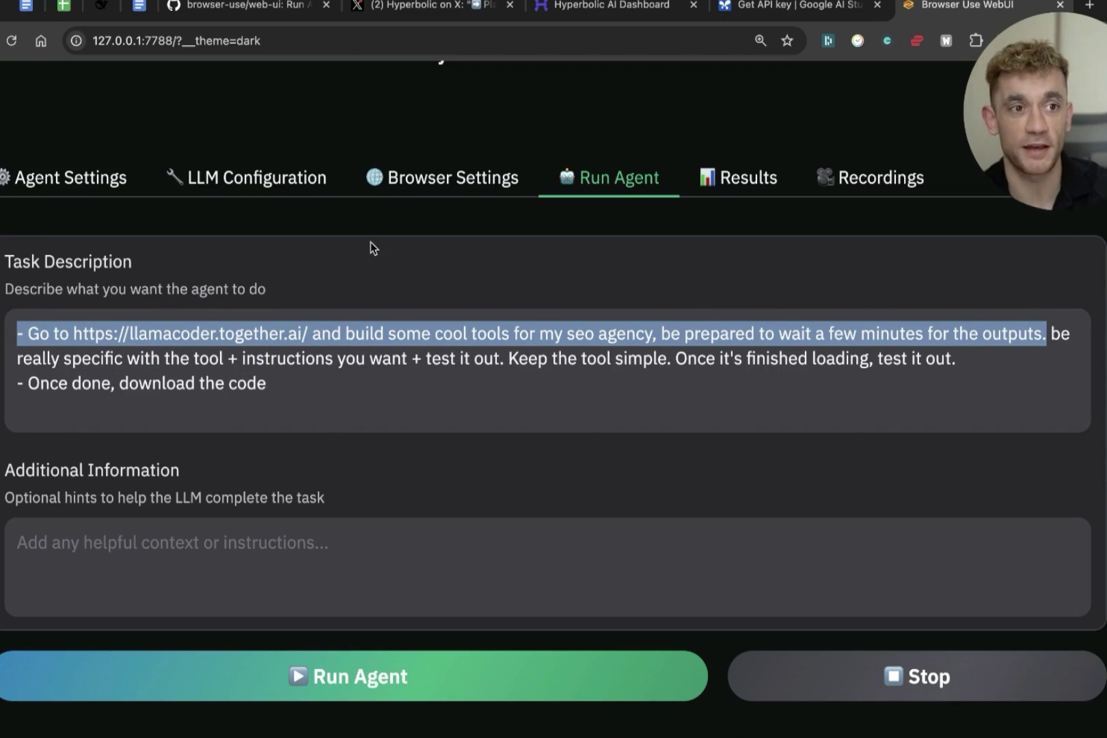
click(840, 388)
click(1053, 336)
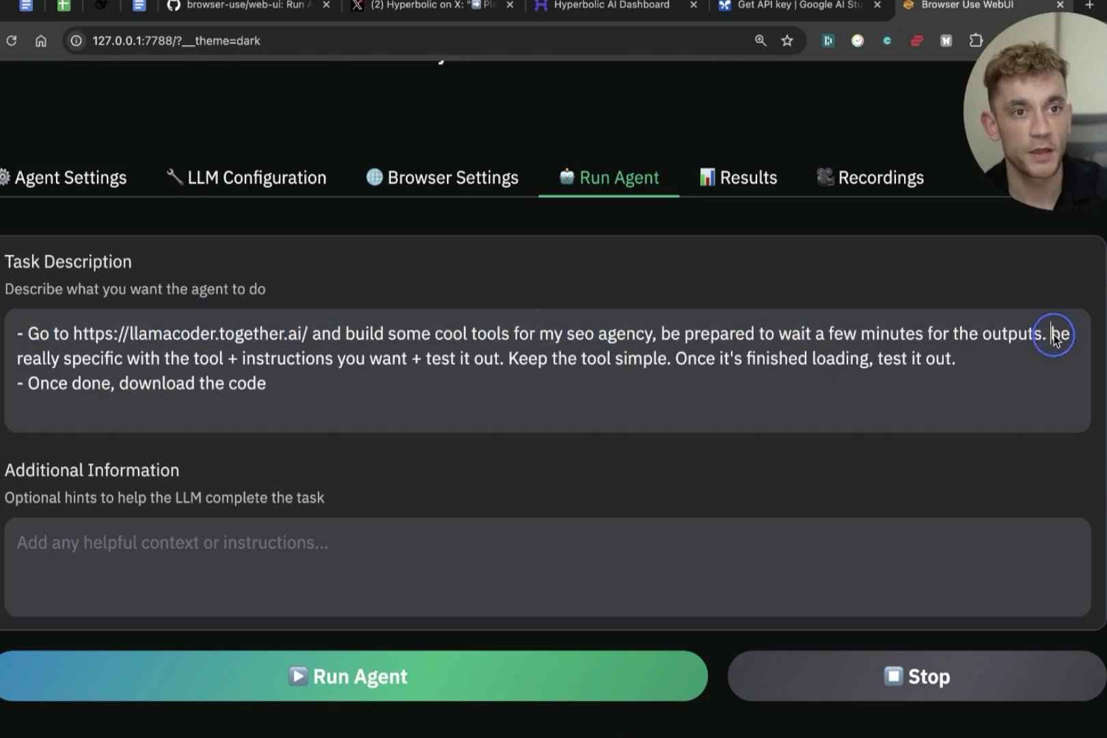
drag(1053, 336, 956, 366)
click(958, 366)
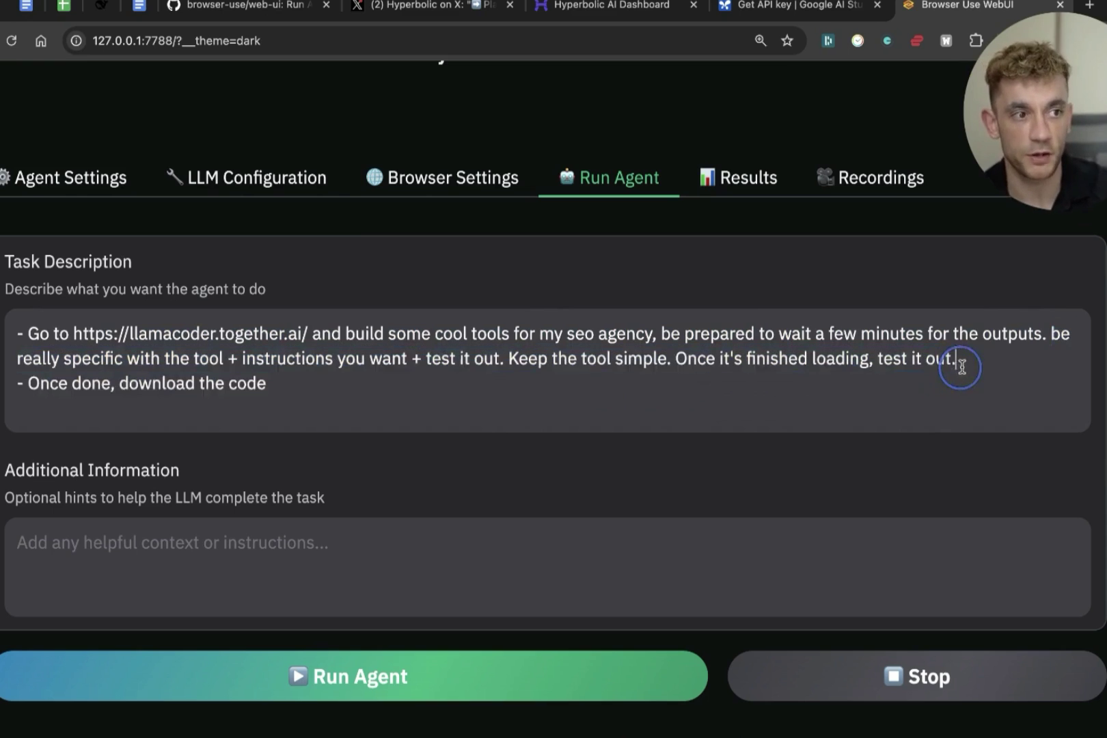
Append '/copy it and return it to me' to the task and launch the agent
key(ctrl+a)
click(296, 388)
text(/copy it and return it)
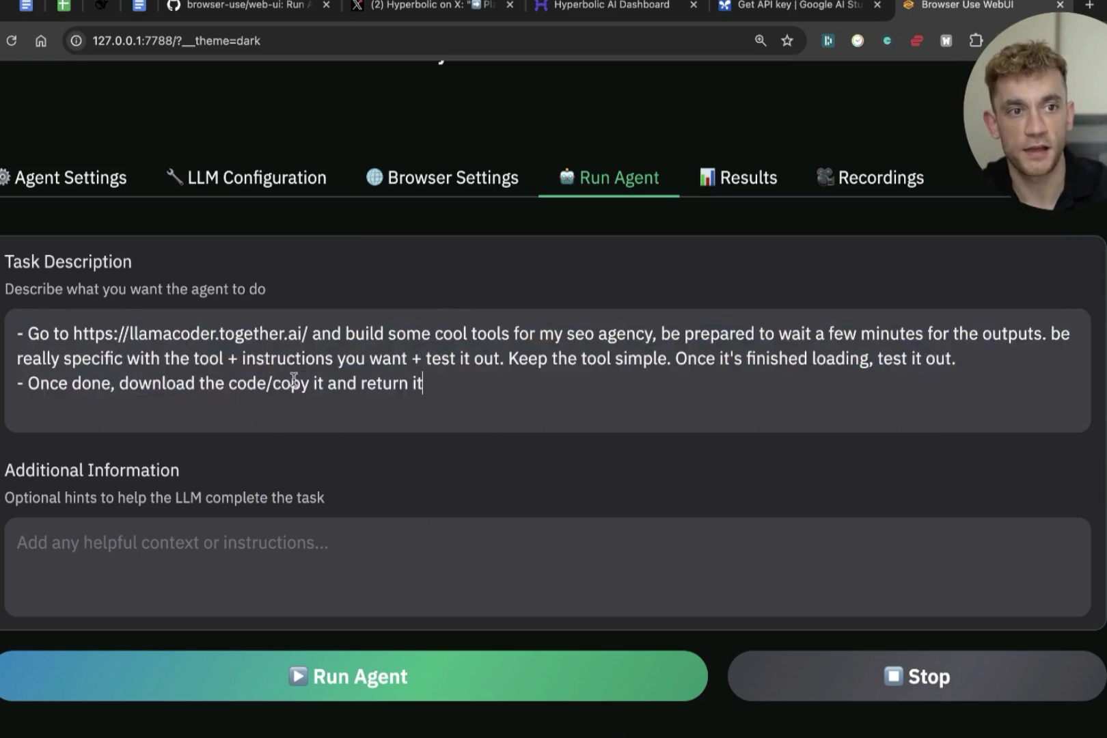
text( to me)
key(Return)
key(ctrl+a)
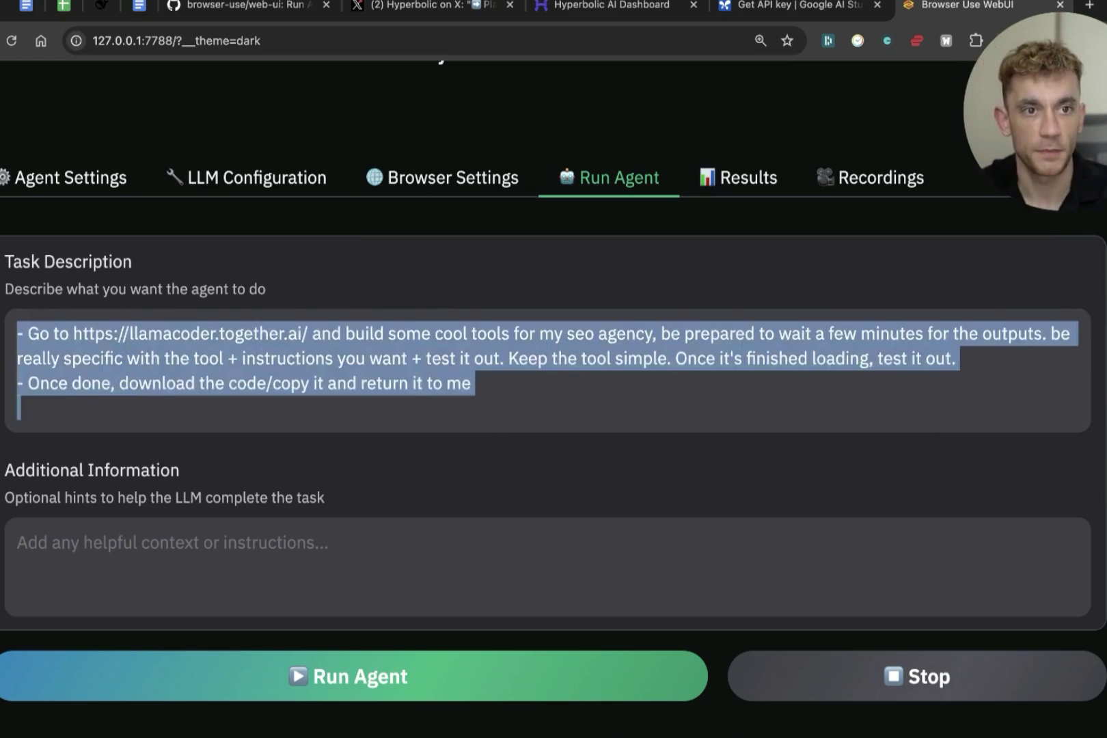
click(486, 390)
drag(486, 390, 8, 381)
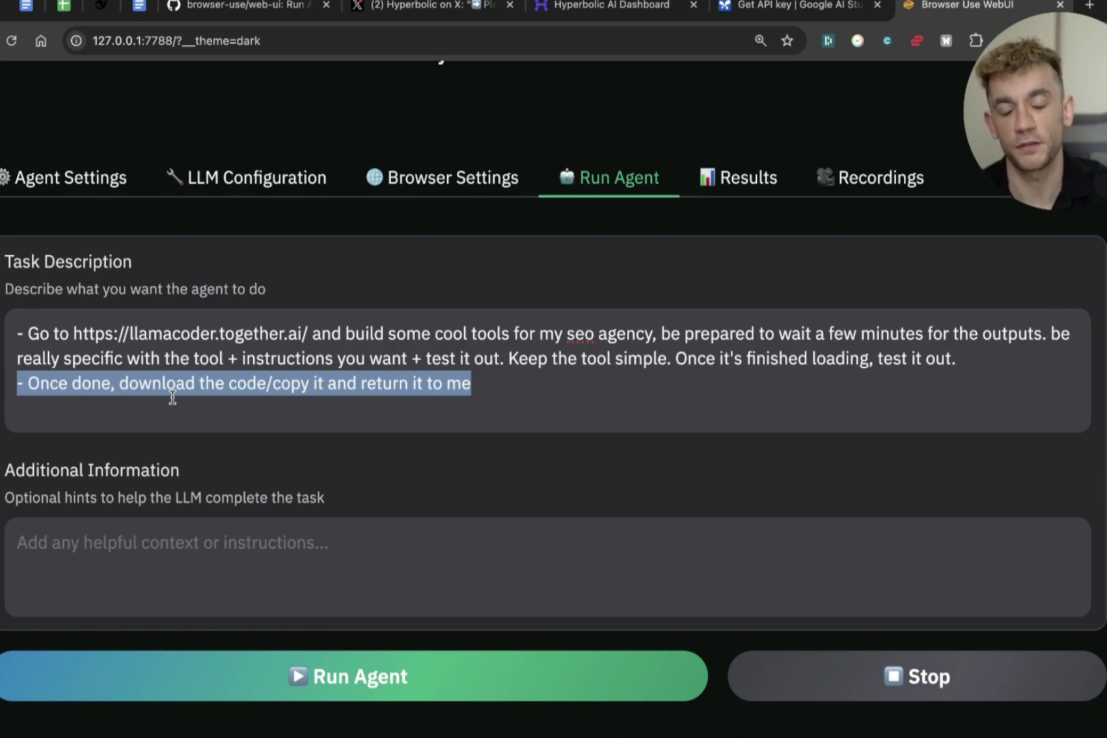
click(92, 383)
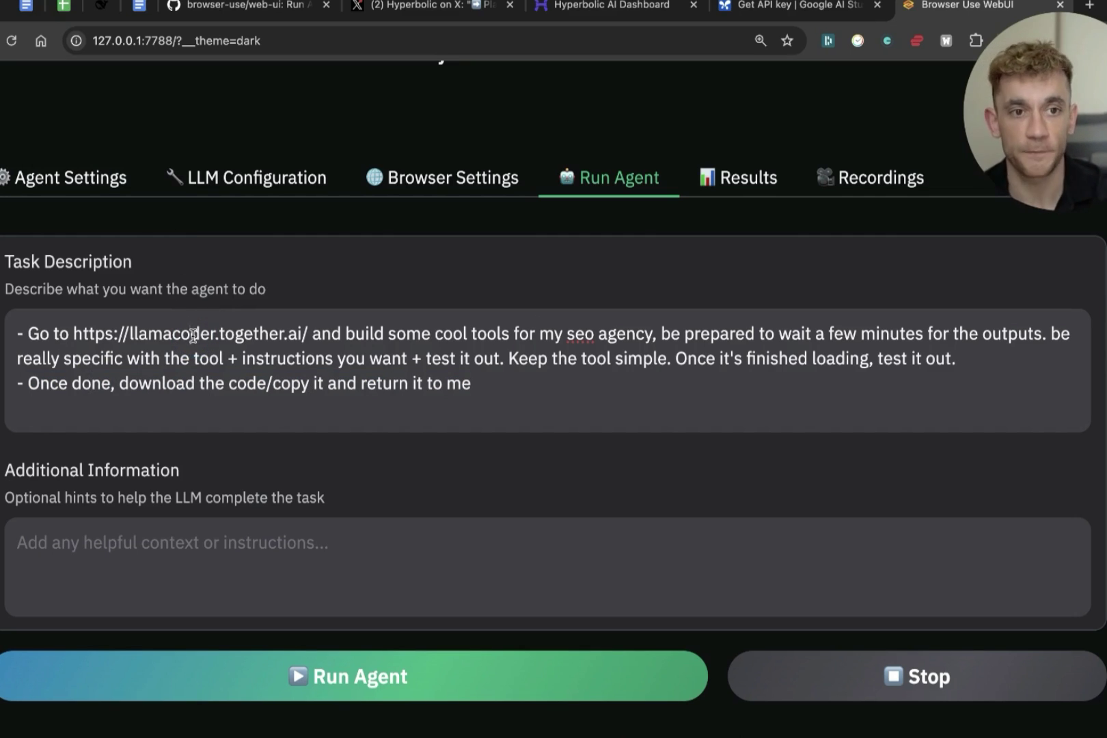
click(381, 687)
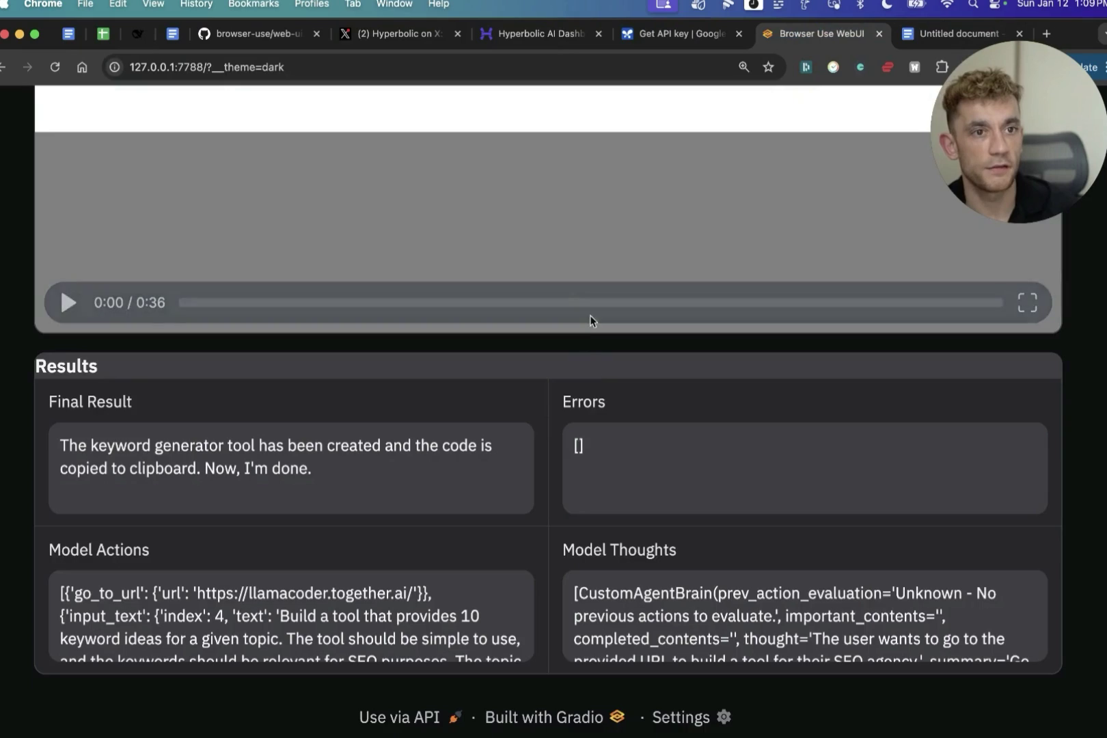
Watch the agent generate the Keyword Idea Generator code and preview on Llama Coder
scroll(590, 315, up, 10)
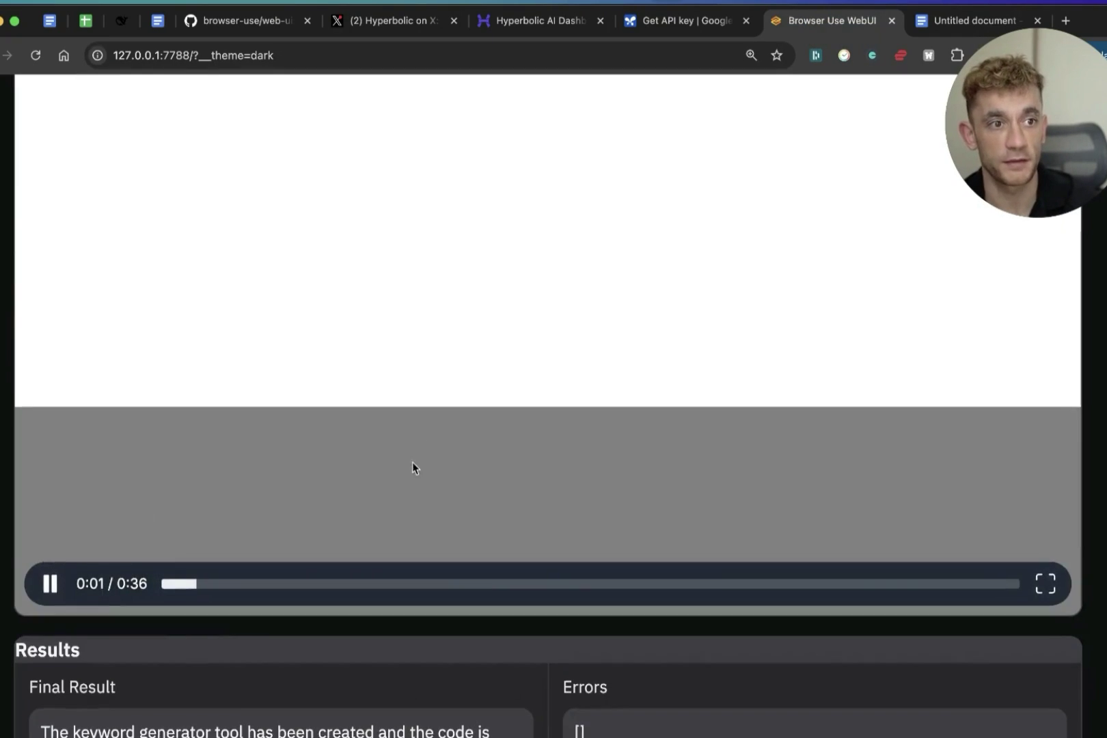
Reset the page zoom and pause the Latest Recording of the agent's run
key(super+0)
scroll(683, 307, down, 3)
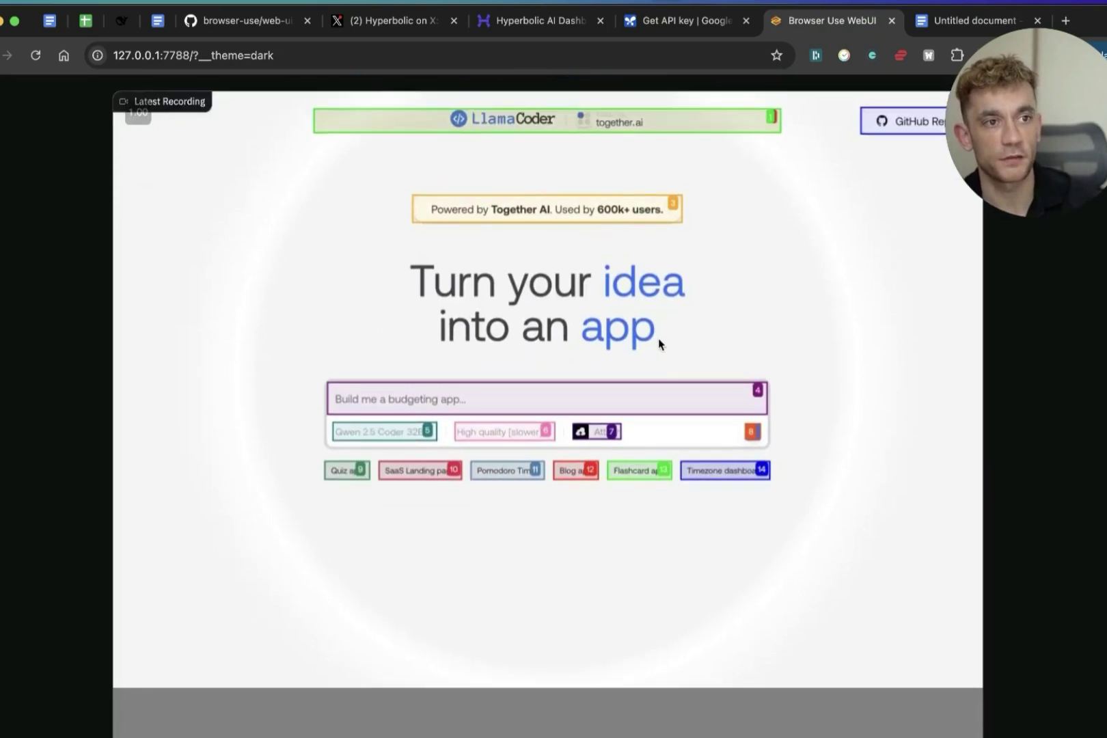
scroll(658, 338, down, 3)
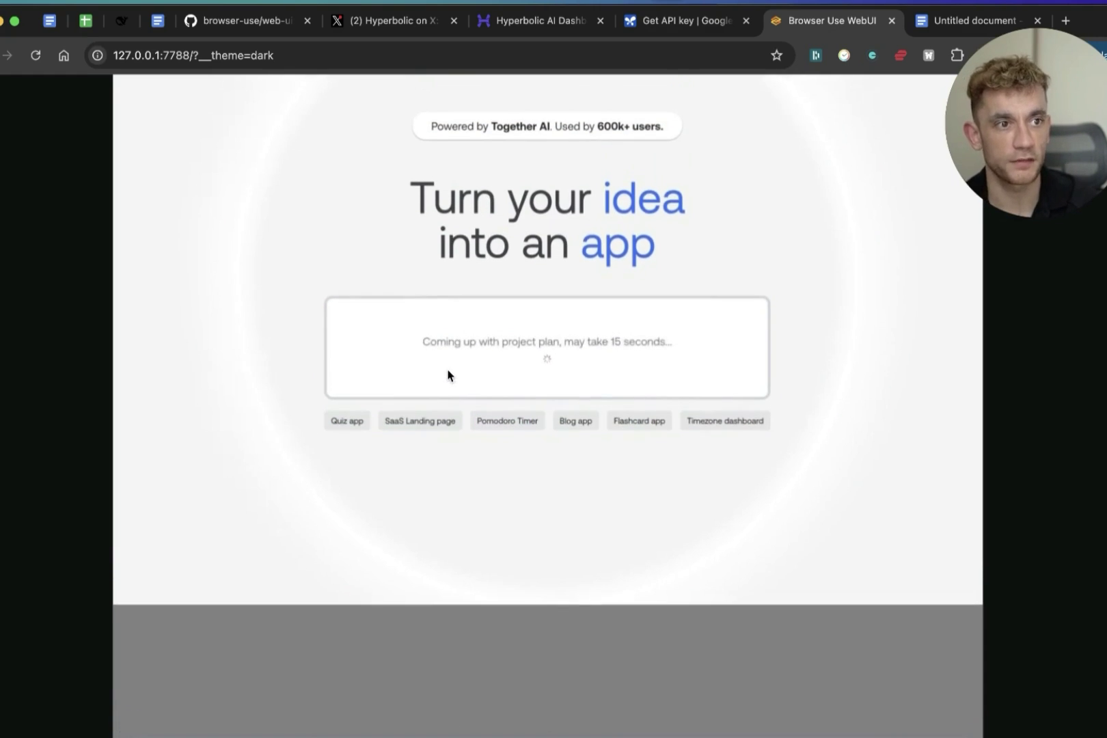
scroll(430, 366, down, 5)
click(138, 576)
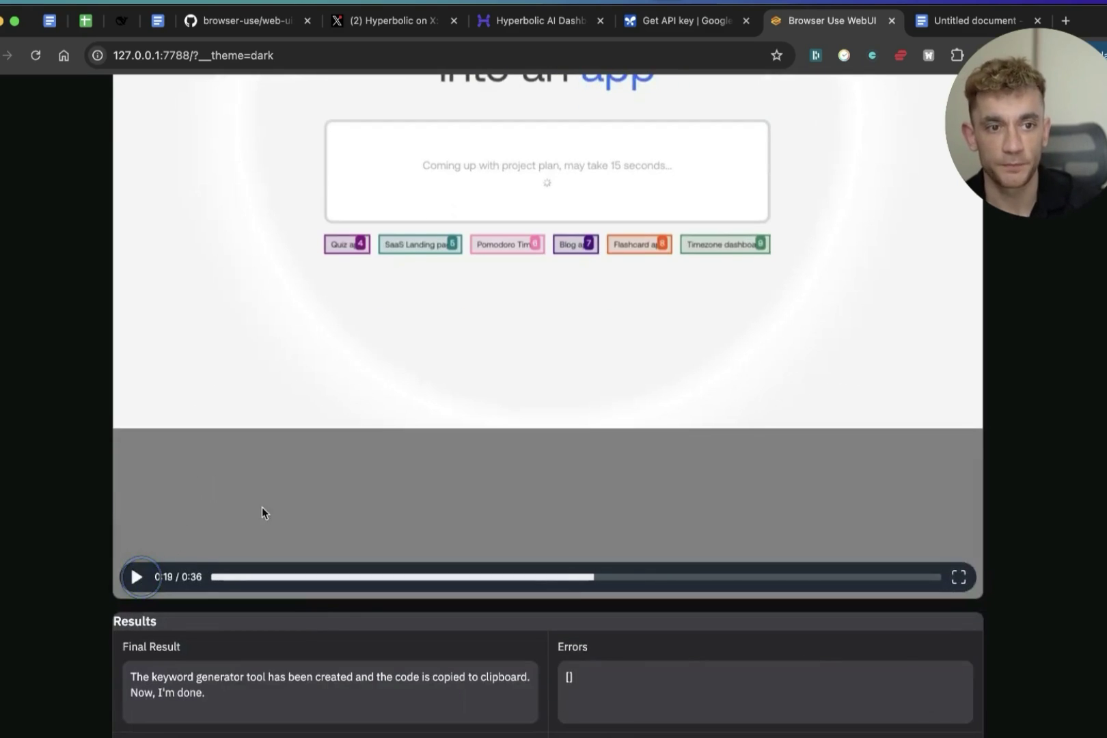
scroll(262, 507, down, 3)
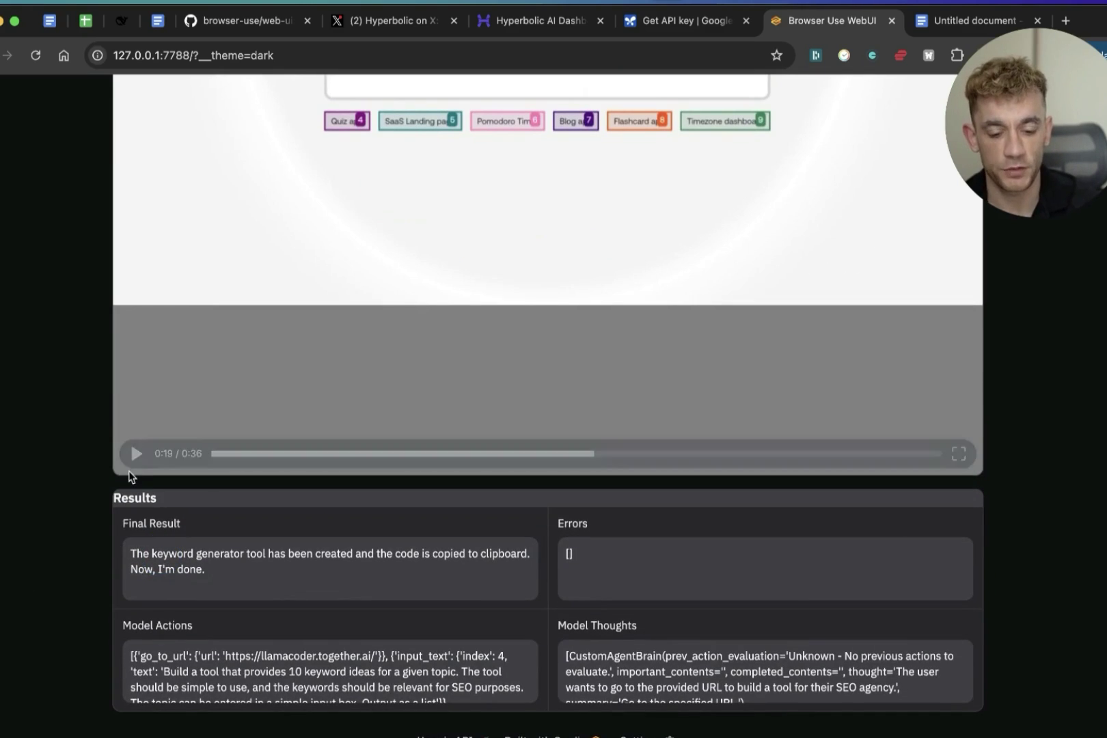
Zoom in and read the Final Result saying the keyword generator code was copied to clipboard
key(super+plus)
key(super+plus)
scroll(162, 436, down, 3)
click(94, 555)
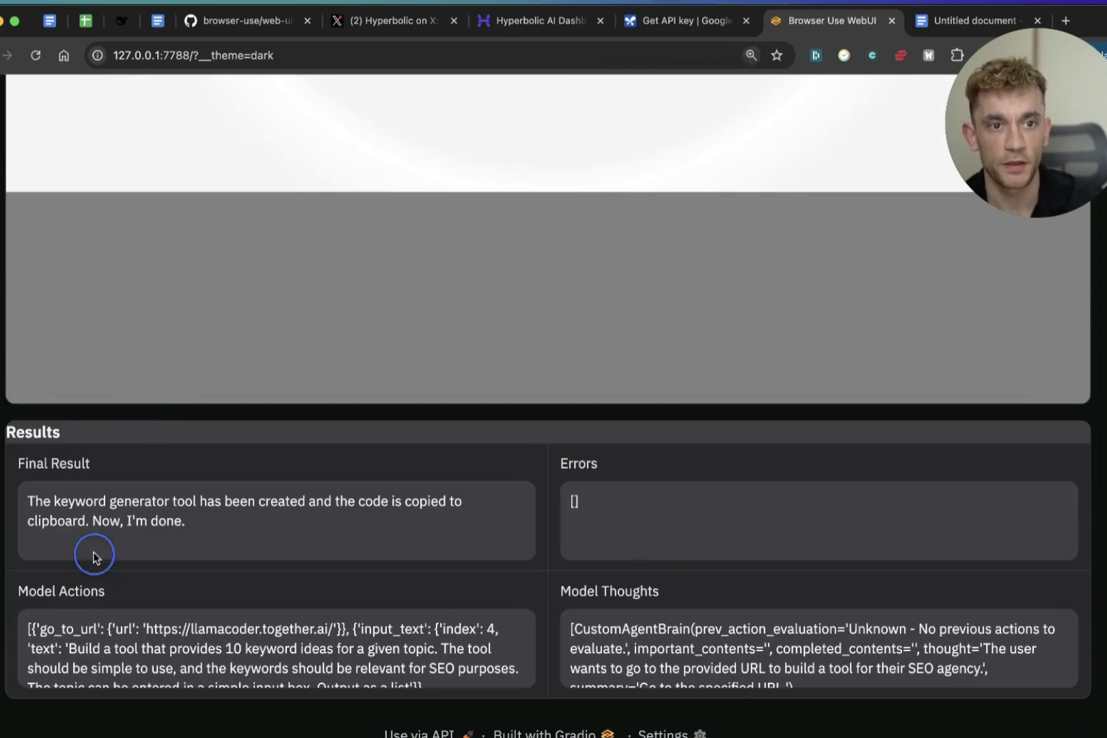
drag(30, 502, 390, 505)
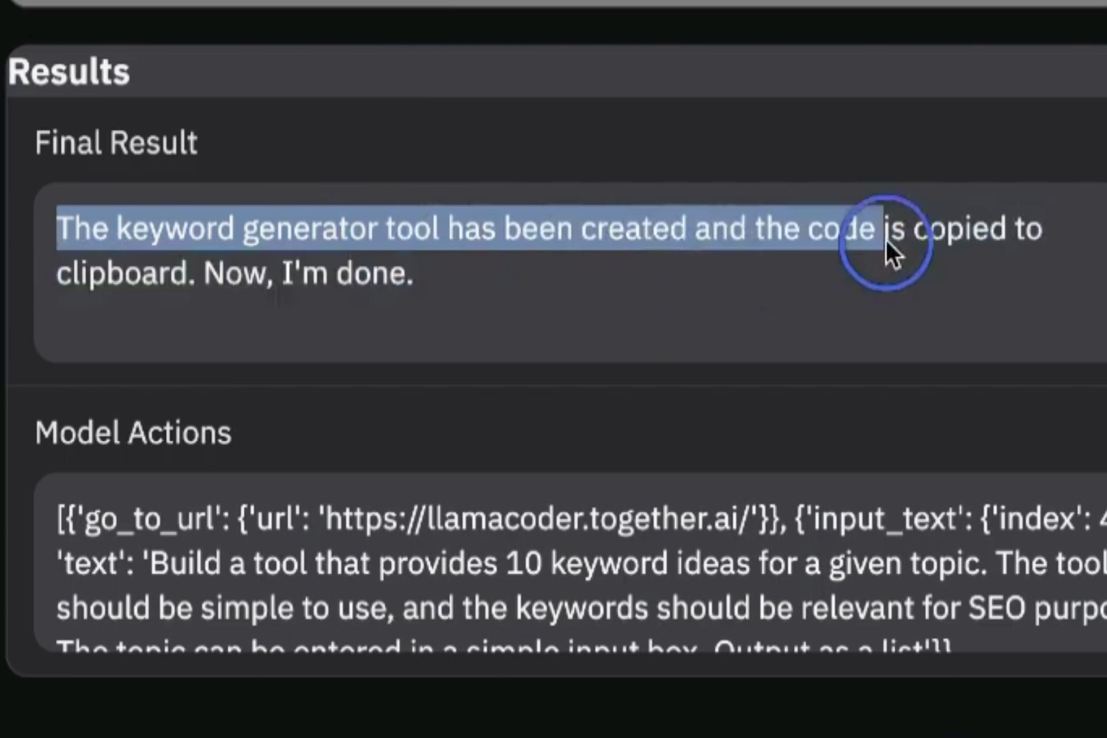
drag(885, 238, 1072, 323)
click(565, 178)
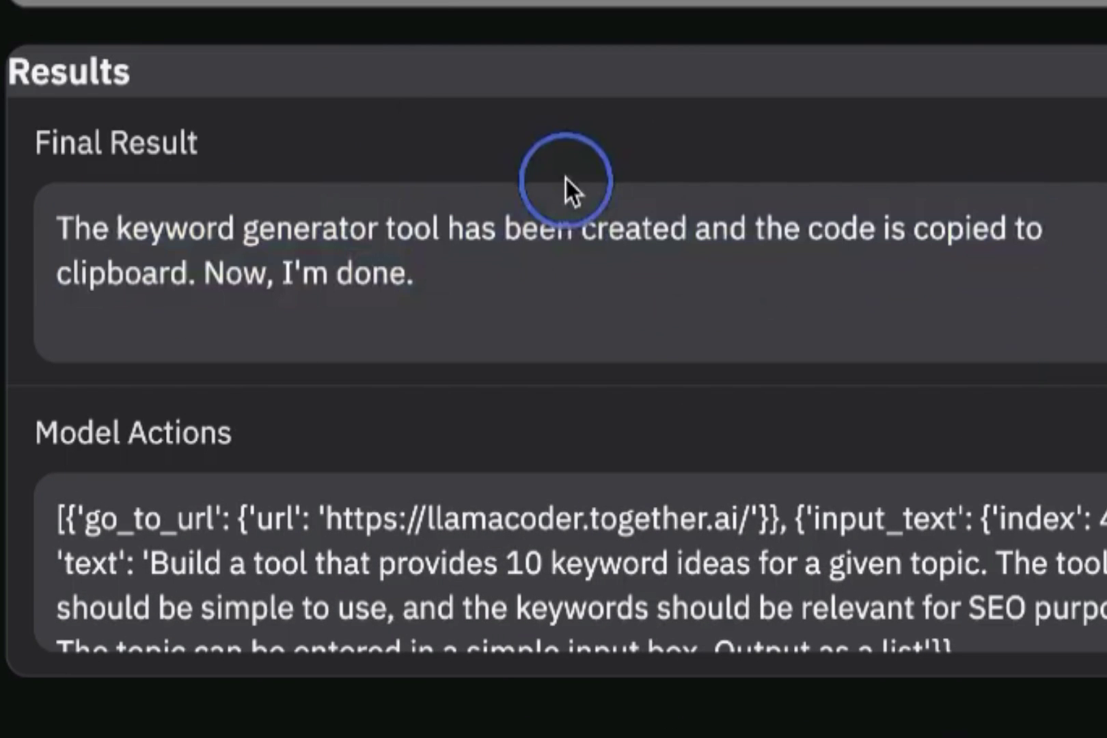
Paste the KeywordGenerator React code without formatting into the Untitled document and scroll through it
right_click(410, 290)
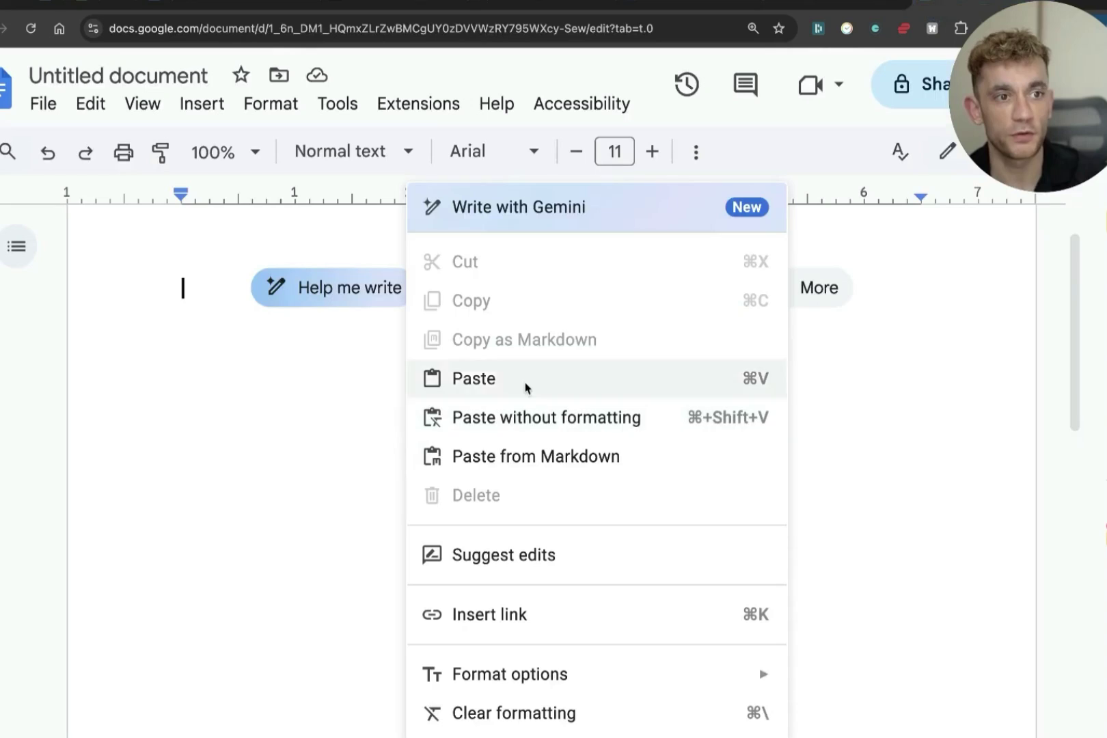
click(514, 418)
scroll(537, 487, up, 15)
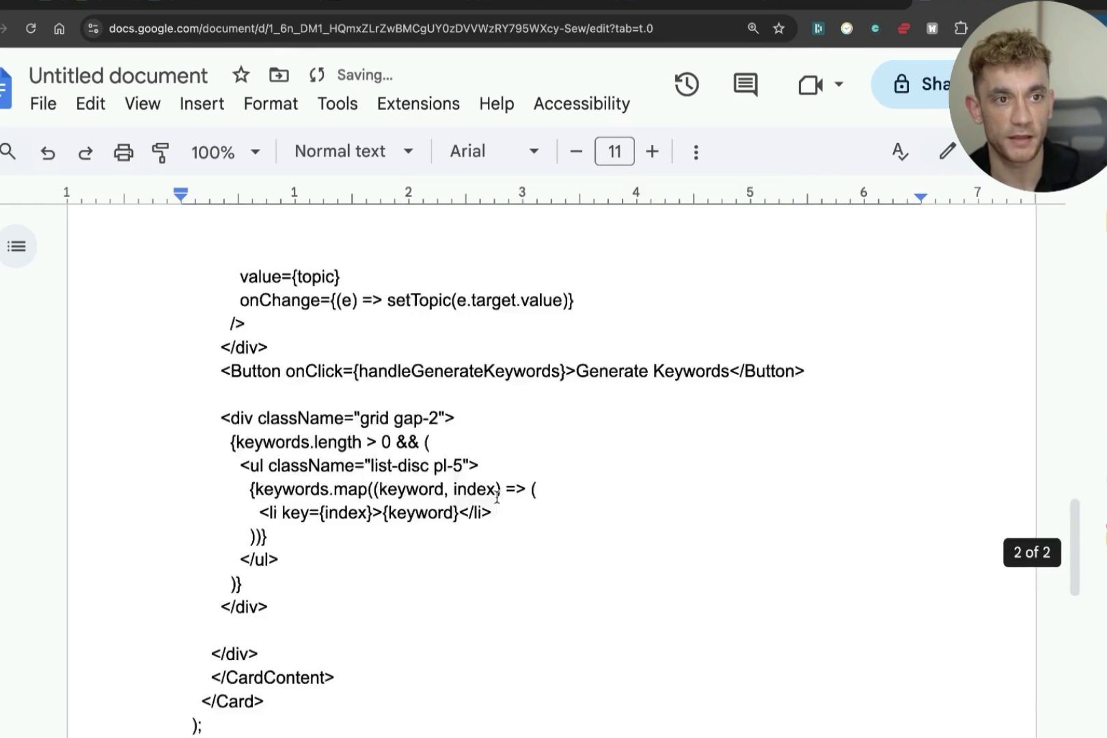
drag(94, 306, 704, 654)
scroll(704, 649, down, 7)
scroll(702, 645, down, 10)
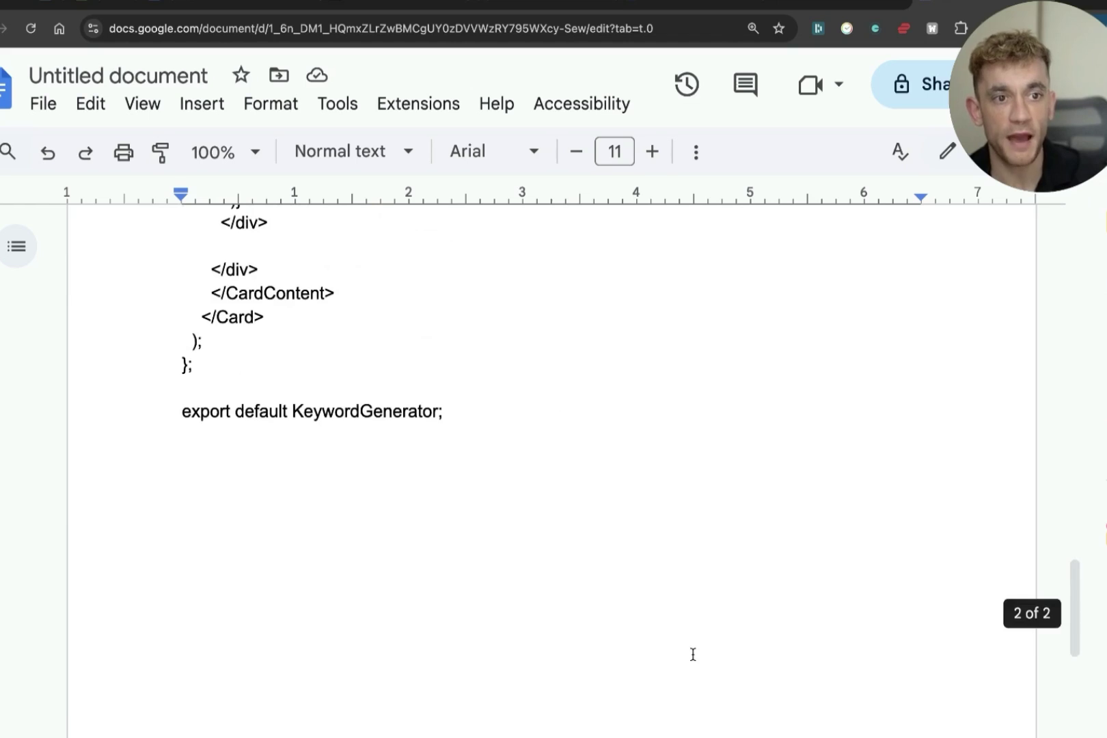
click(617, 595)
scroll(309, 477, up, 20)
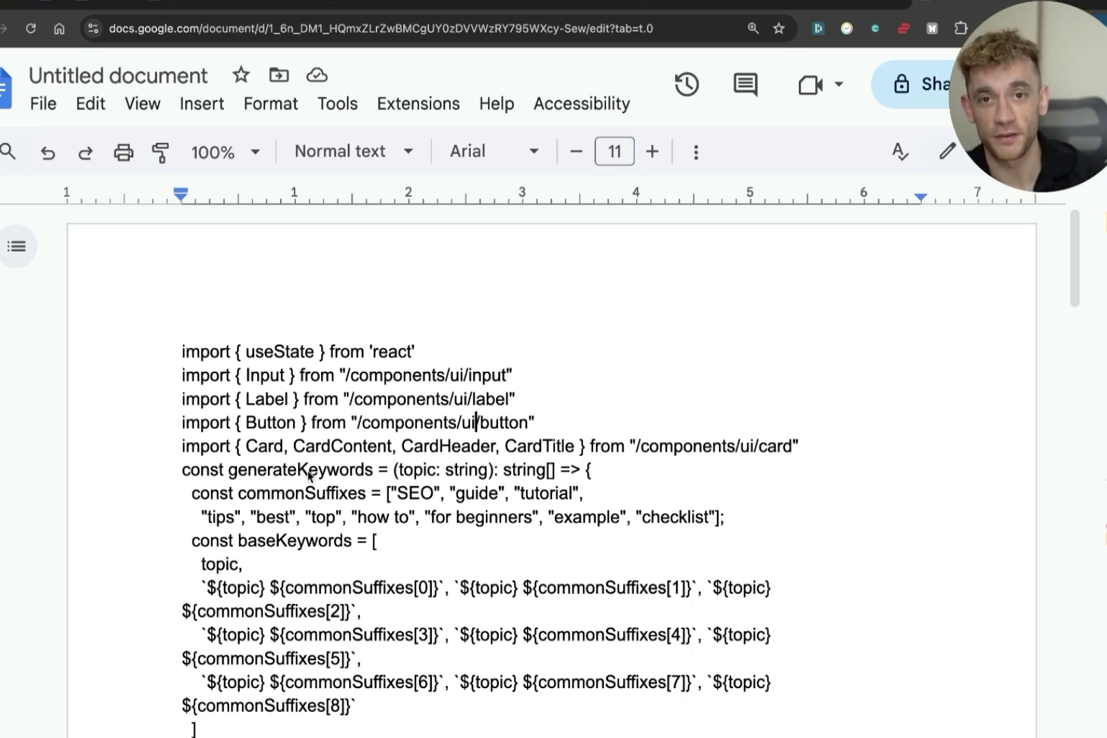
Return to Browser Use WebUI and bring up the Llama Coder run's Results tab
click(547, 4)
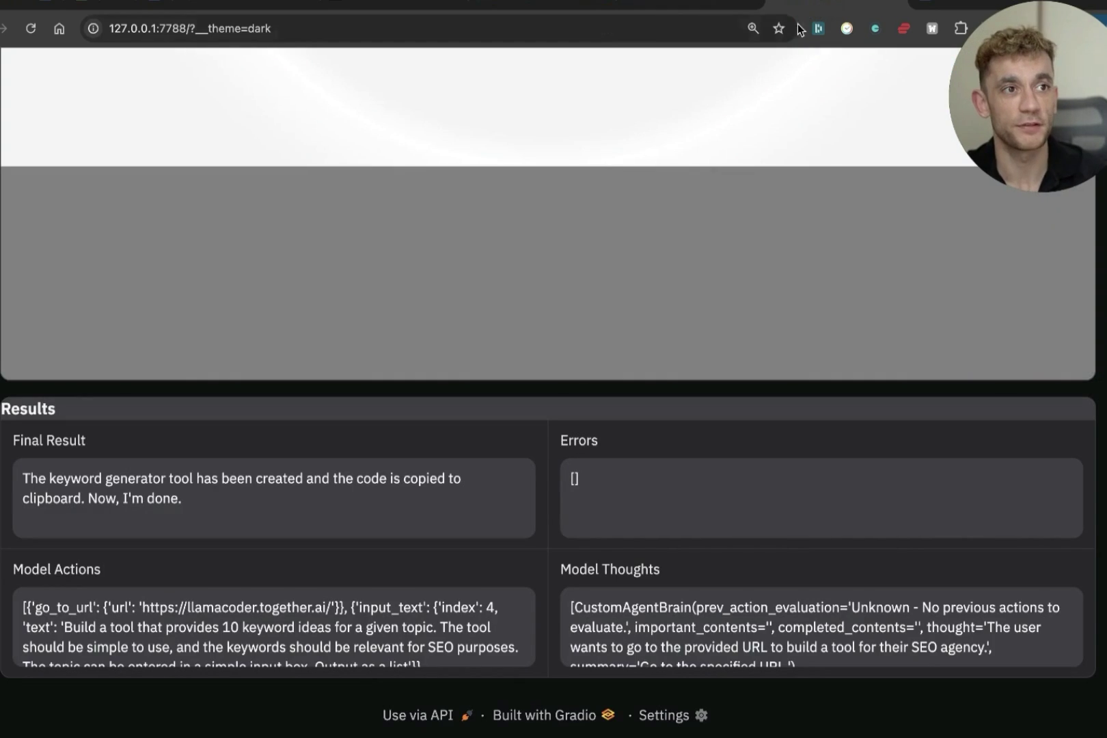
scroll(498, 268, up, 8)
click(518, 213)
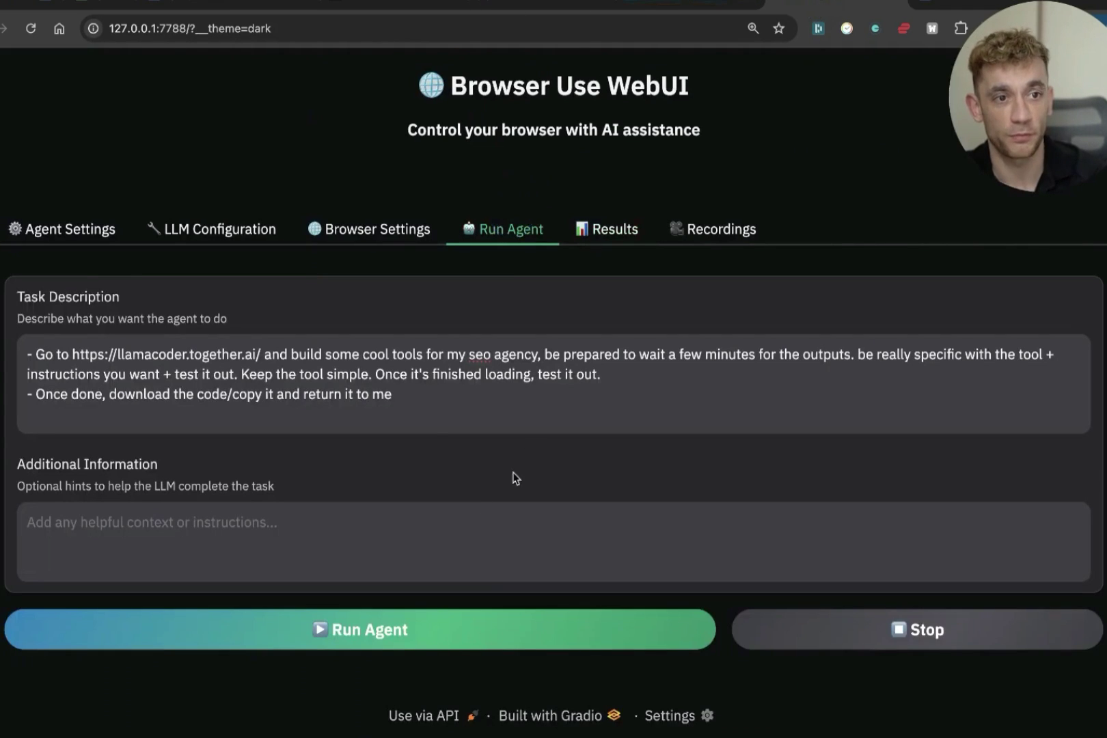
click(609, 232)
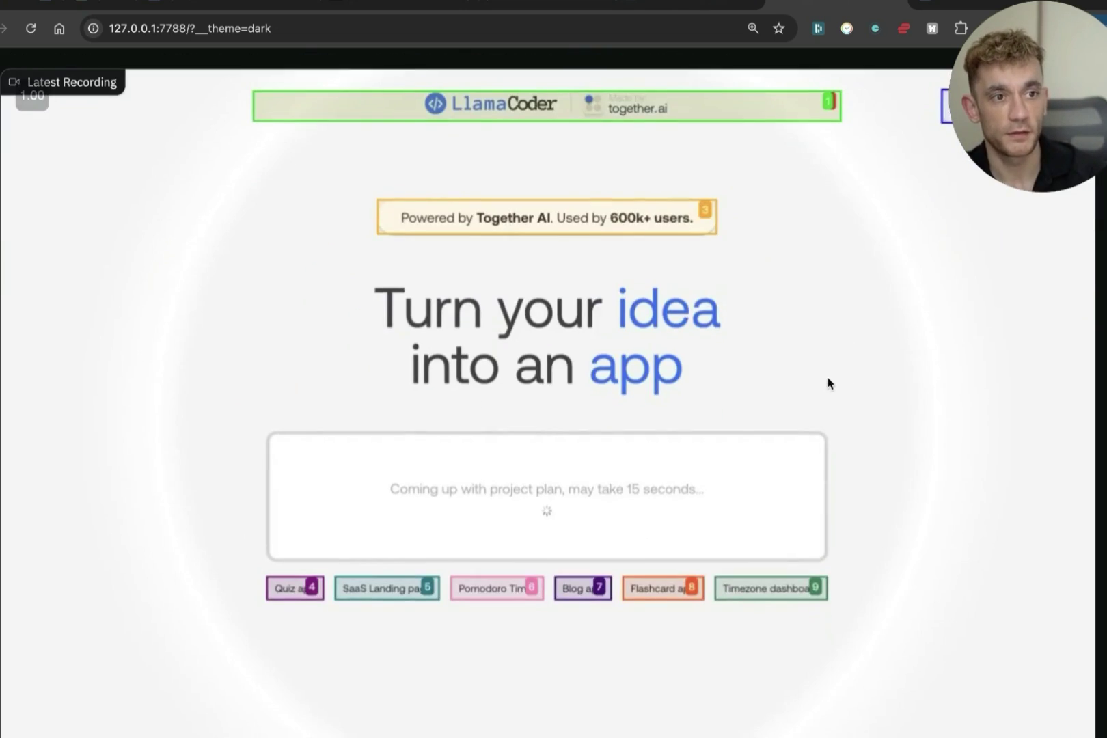
Scroll through the Latest Recording and results, then go to the saved prompts document
scroll(823, 383, down, 5)
scroll(813, 379, up, 8)
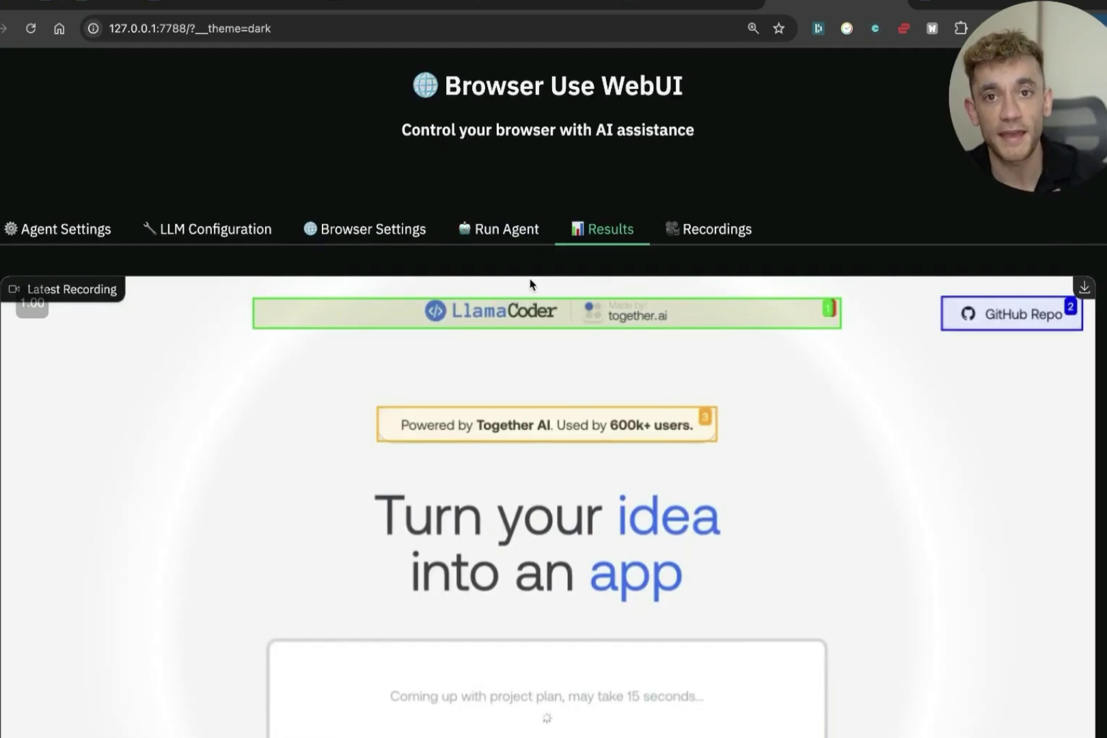
scroll(581, 353, down, 8)
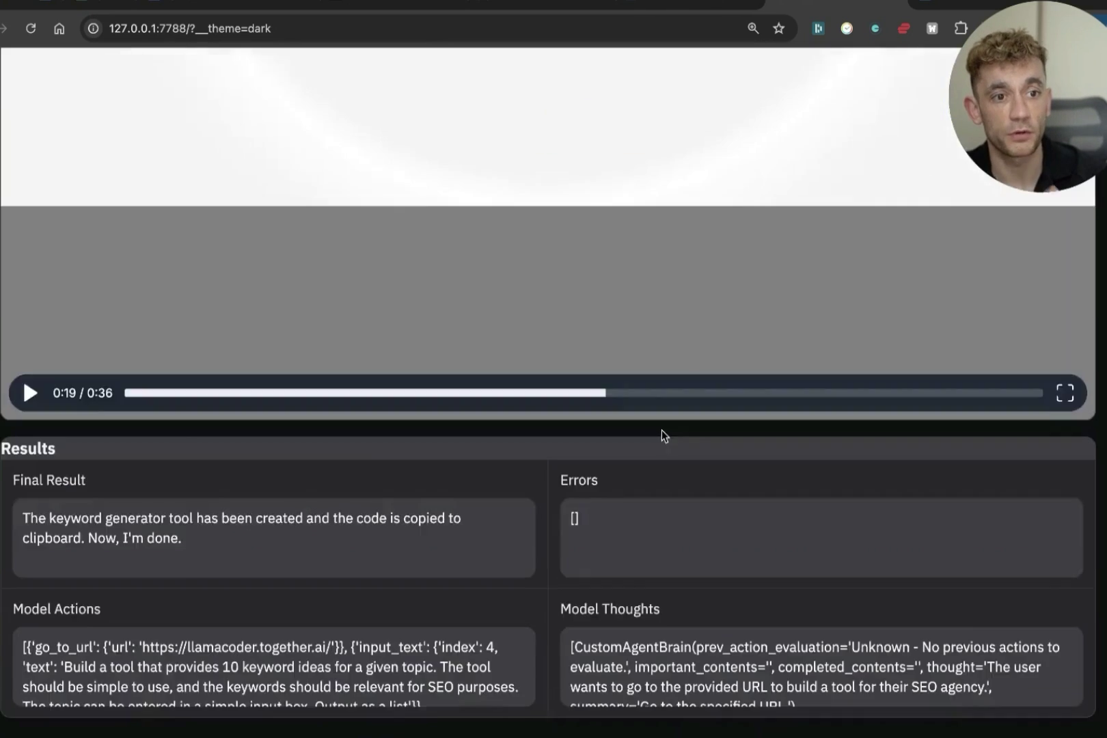
scroll(612, 433, up, 3)
scroll(608, 426, up, 5)
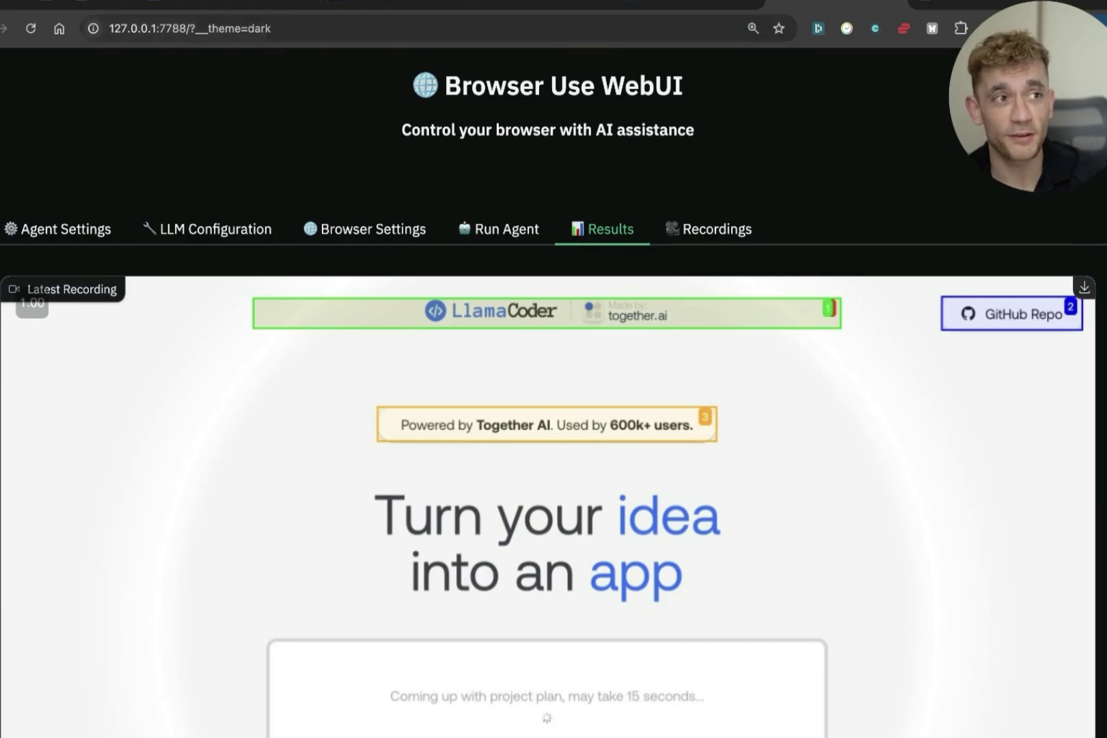
click(154, 6)
Run the PROMPT 1 local SEO agency keyword task with a 'You're an SEO expert for' hint naming the user
drag(242, 284, 583, 546)
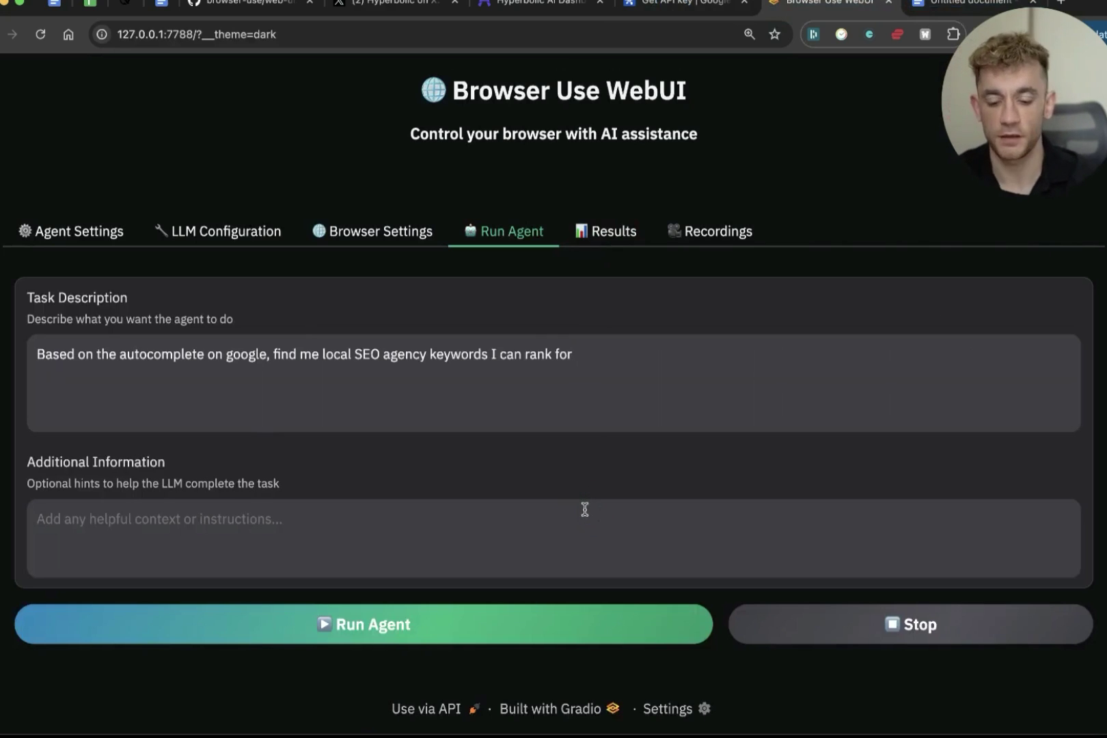
click(584, 509)
text(You')
text(re an SEO expert for Julian Goldie's)
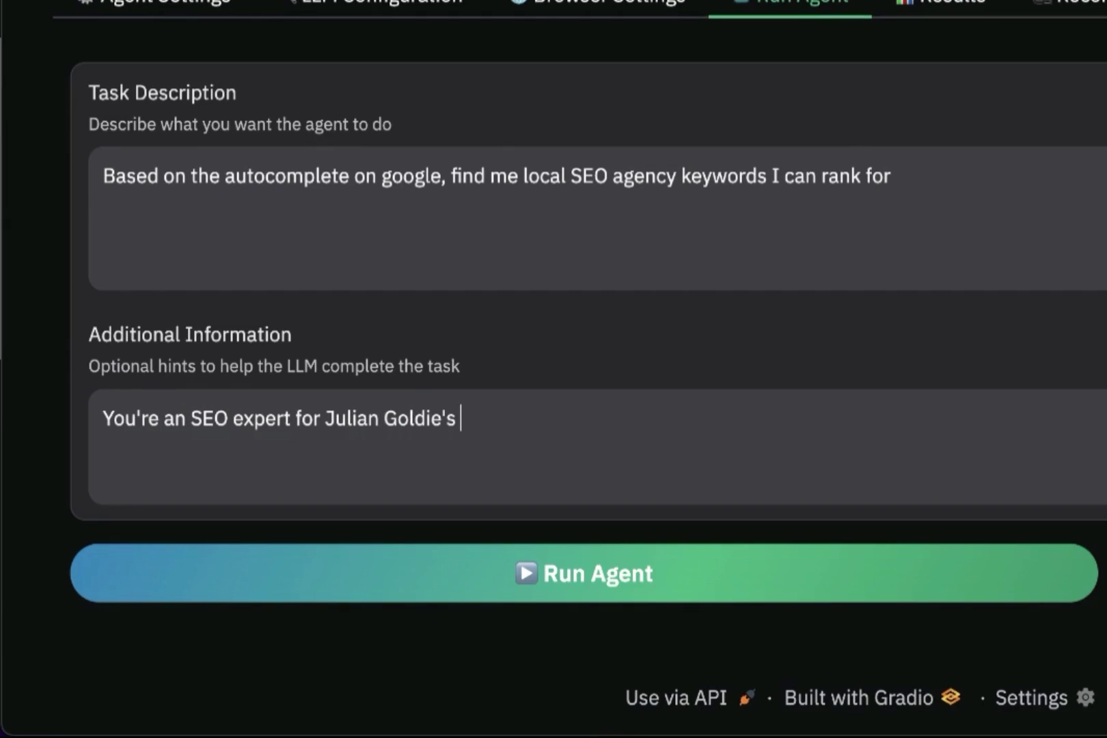
click(662, 582)
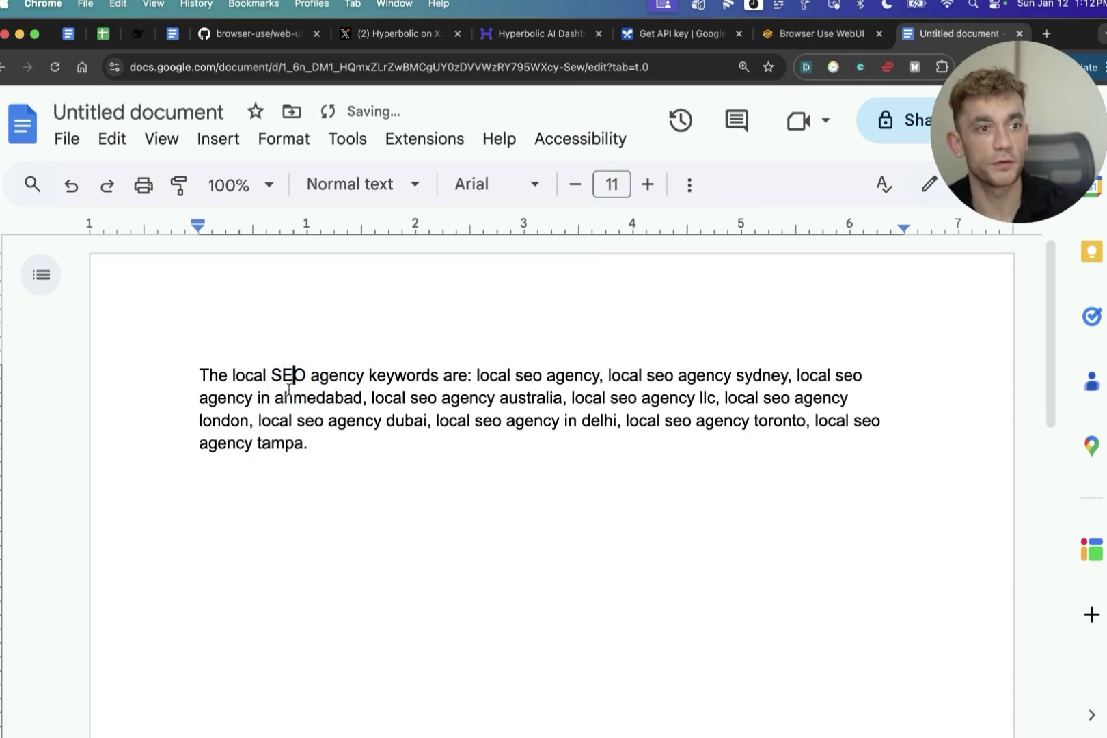
Select the keyword 'local seo agency dubai' in the saved keyword list
double_click(374, 398)
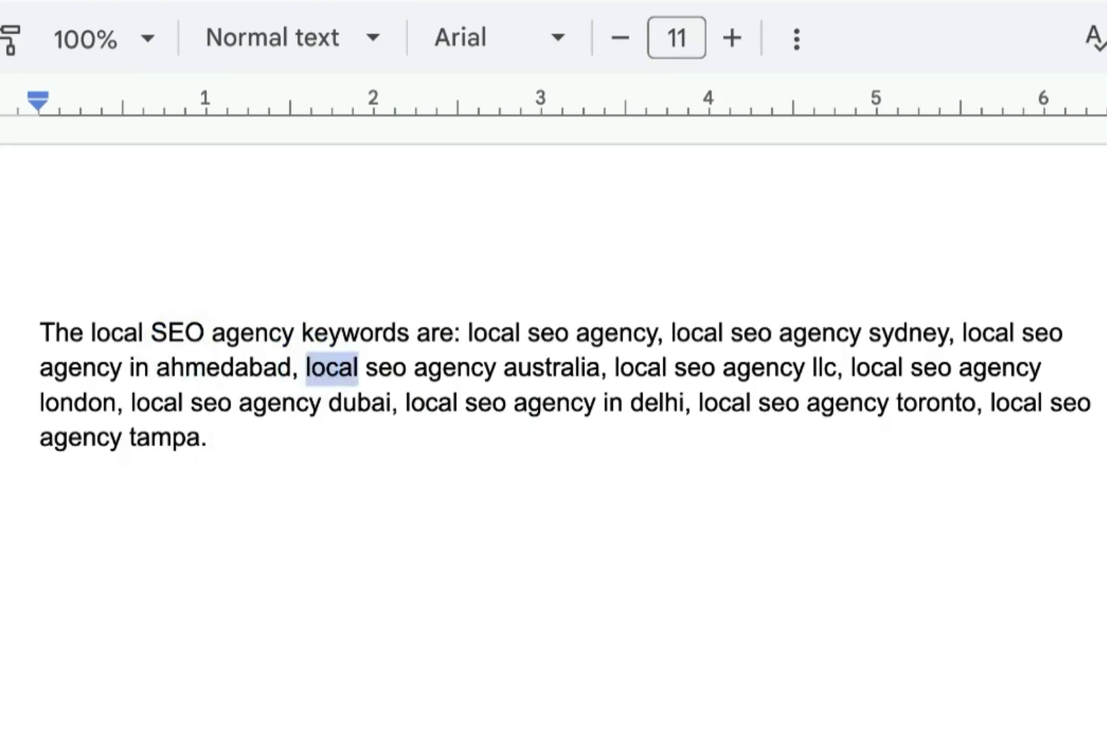
triple_click(524, 435)
click(692, 595)
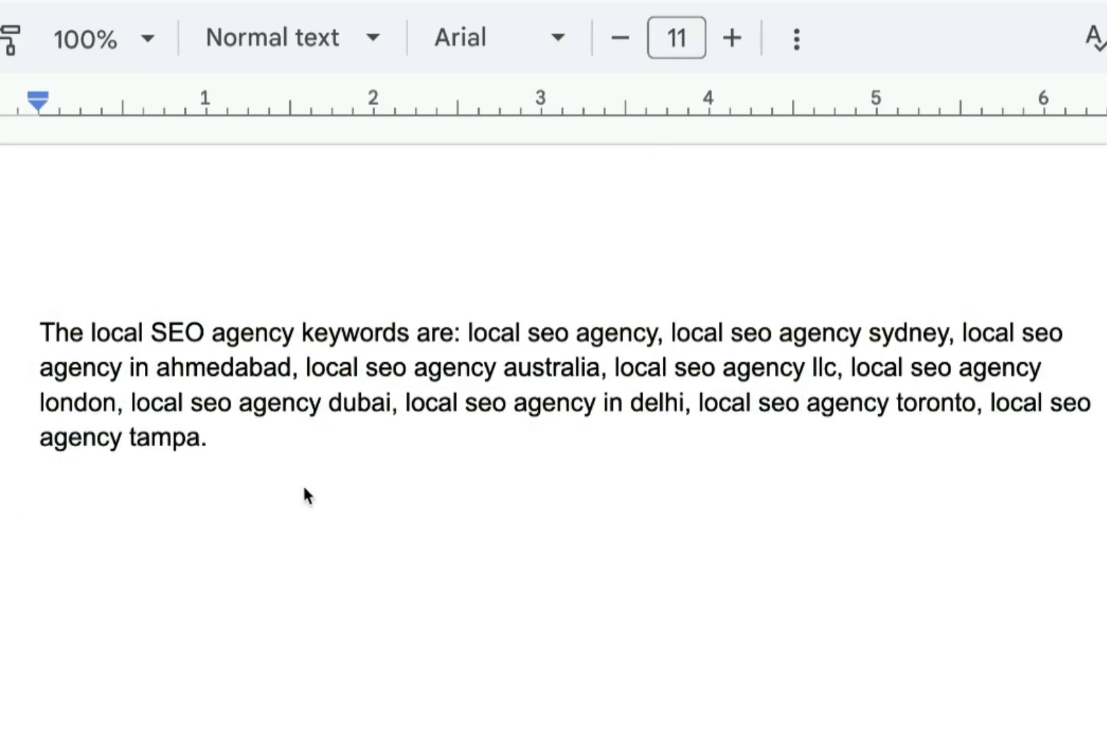
double_click(179, 415)
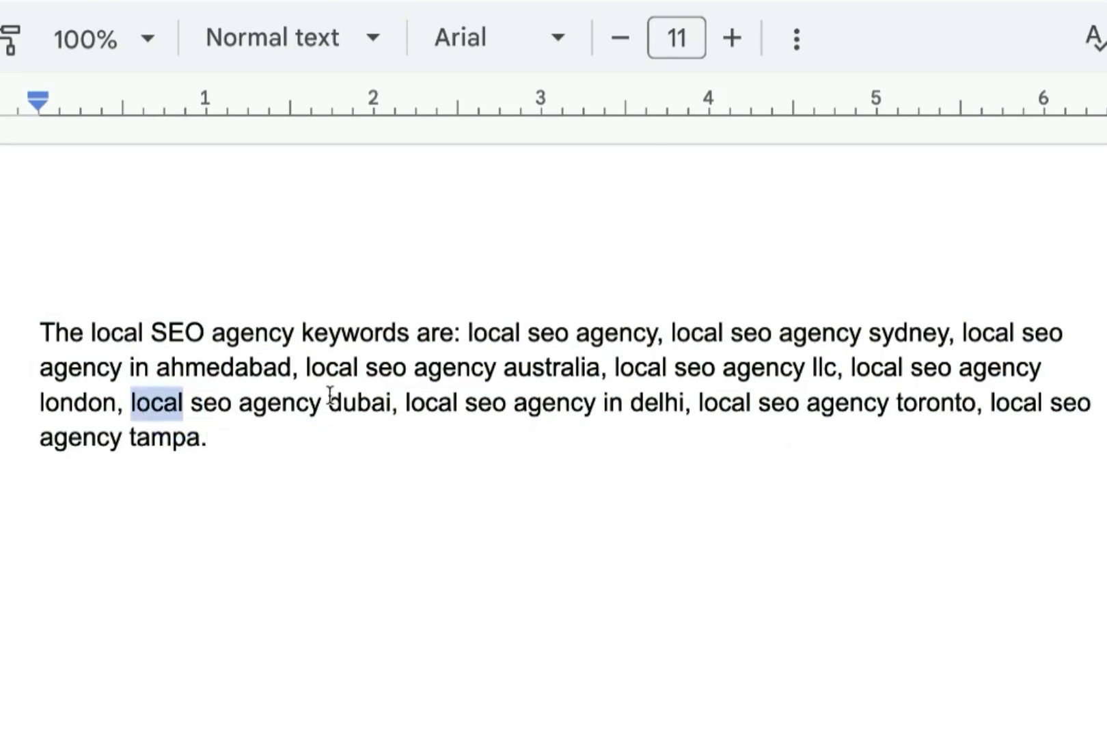
shift+click(356, 414)
click(543, 551)
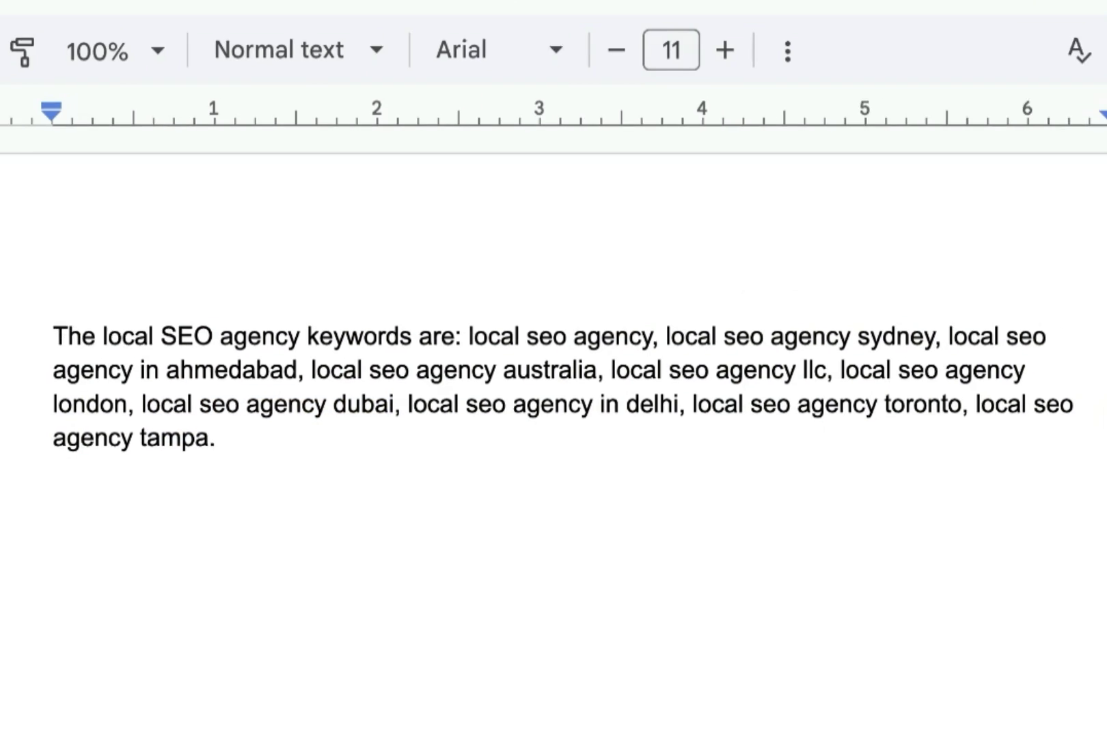
click(585, 530)
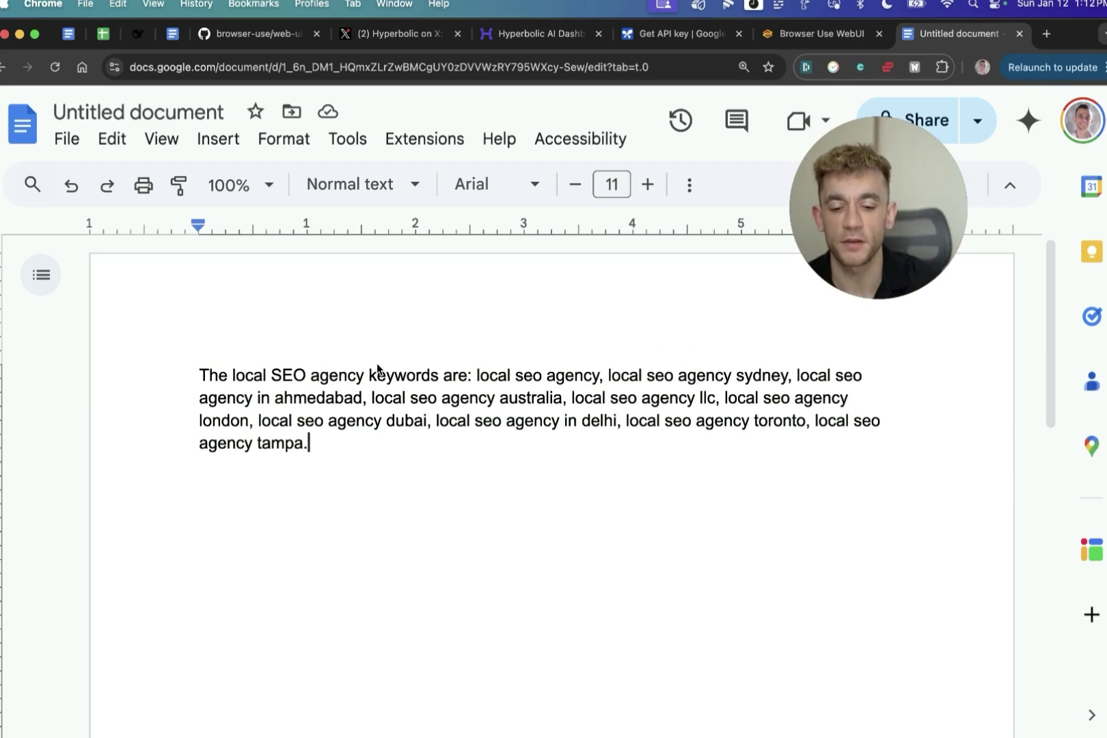
double_click(277, 421)
drag(348, 425, 425, 421)
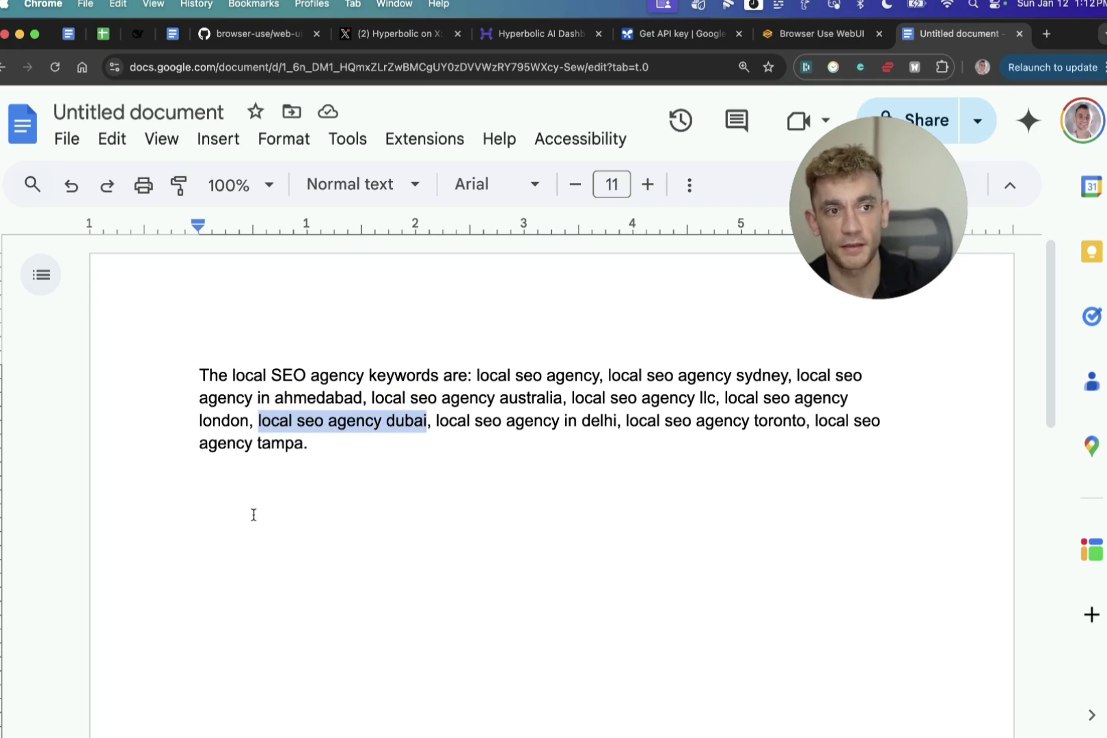
Look up 'local seo agency dubai' in Ahrefs Keywords Explorer, noting difficulty 1 and traffic potential 150
key(super+t)
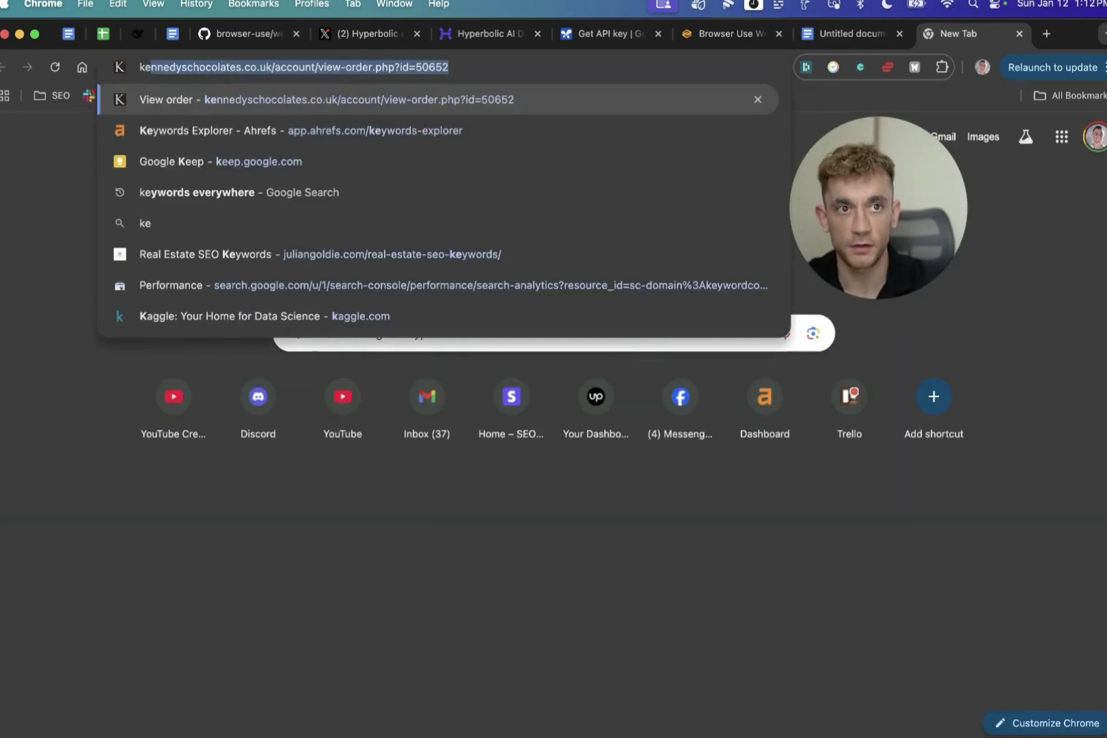
key(Down)
key(Return)
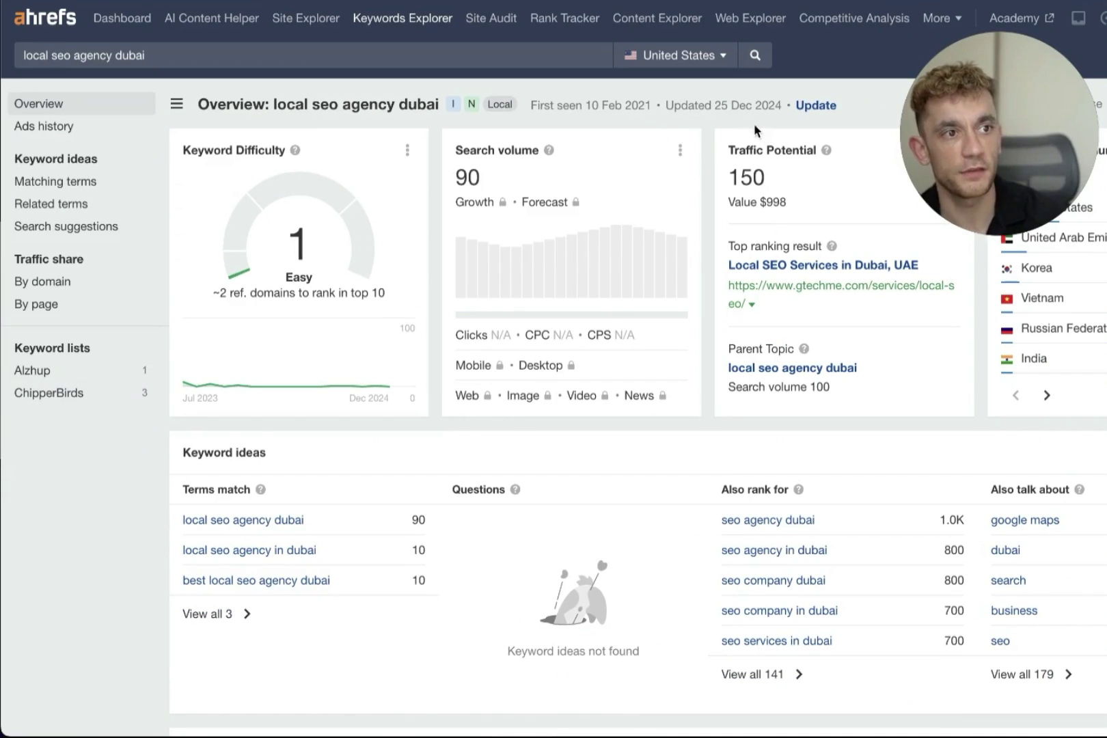
drag(754, 123, 822, 205)
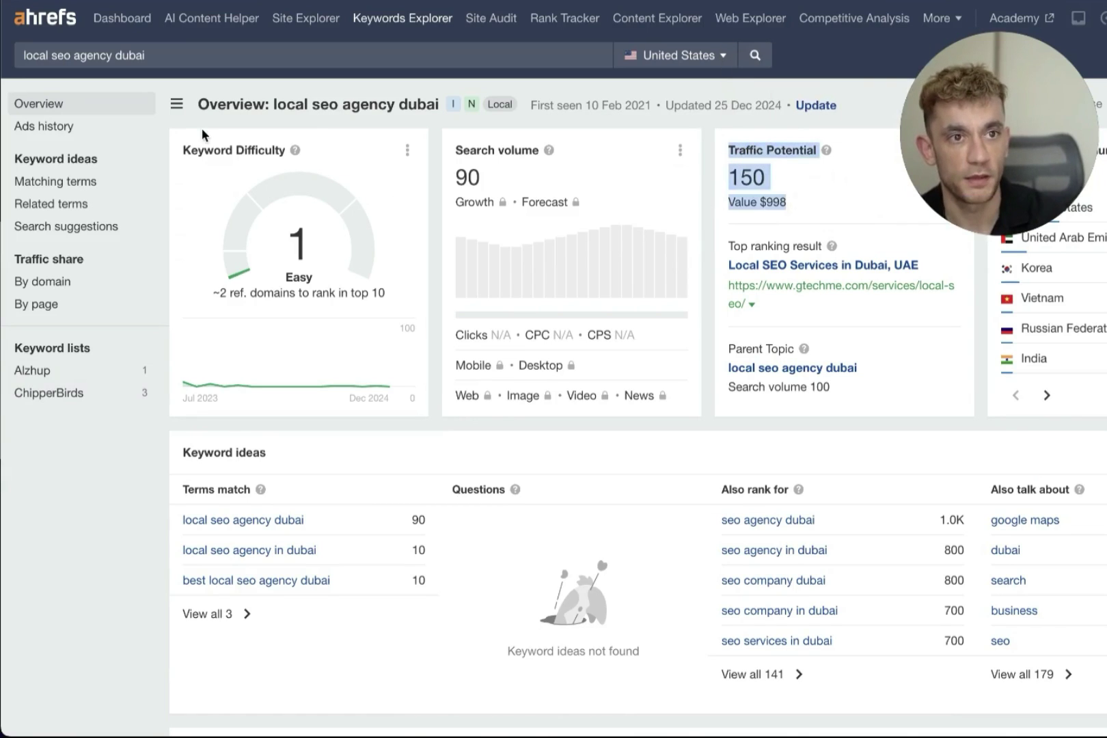
drag(183, 140, 420, 246)
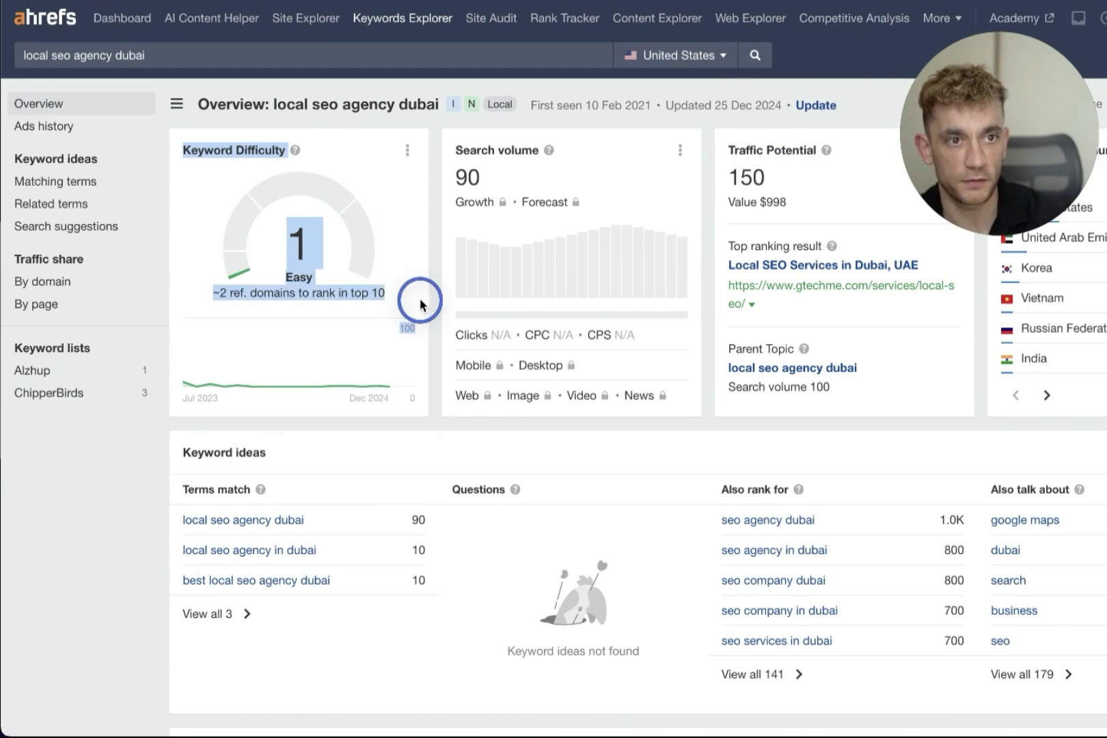
click(420, 225)
Scroll to the SERP overview and note the eighth result's 0 referring domains
scroll(534, 369, down, 1)
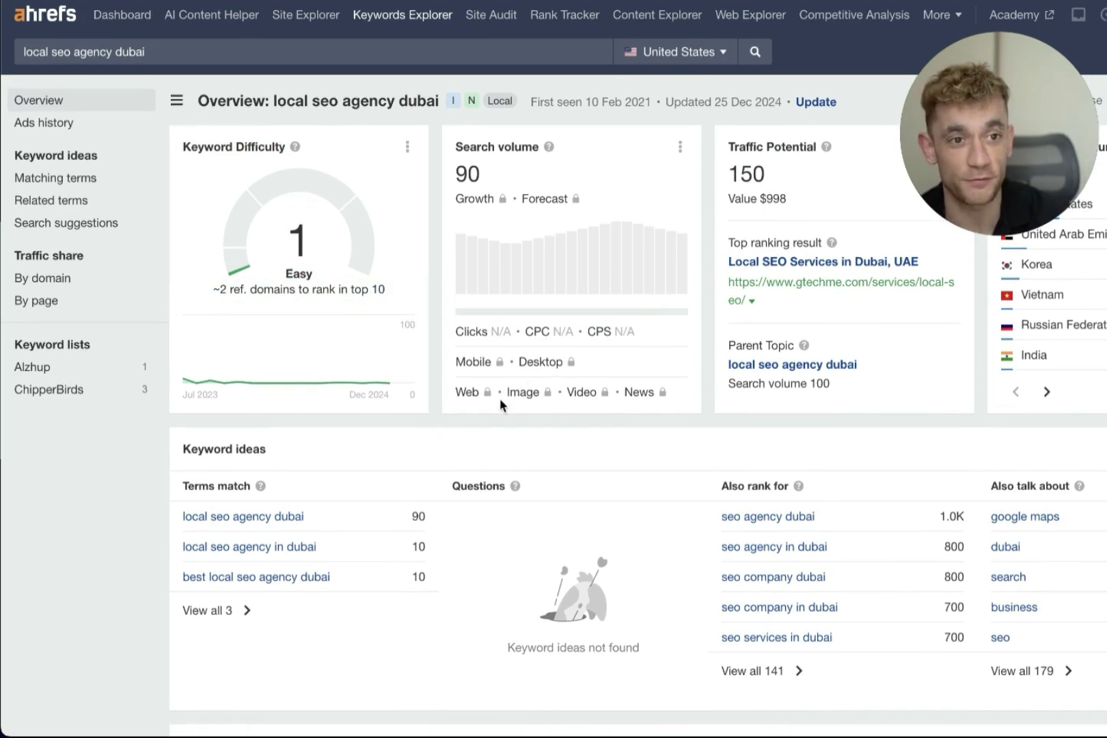
scroll(503, 407, down, 1)
scroll(606, 398, down, 10)
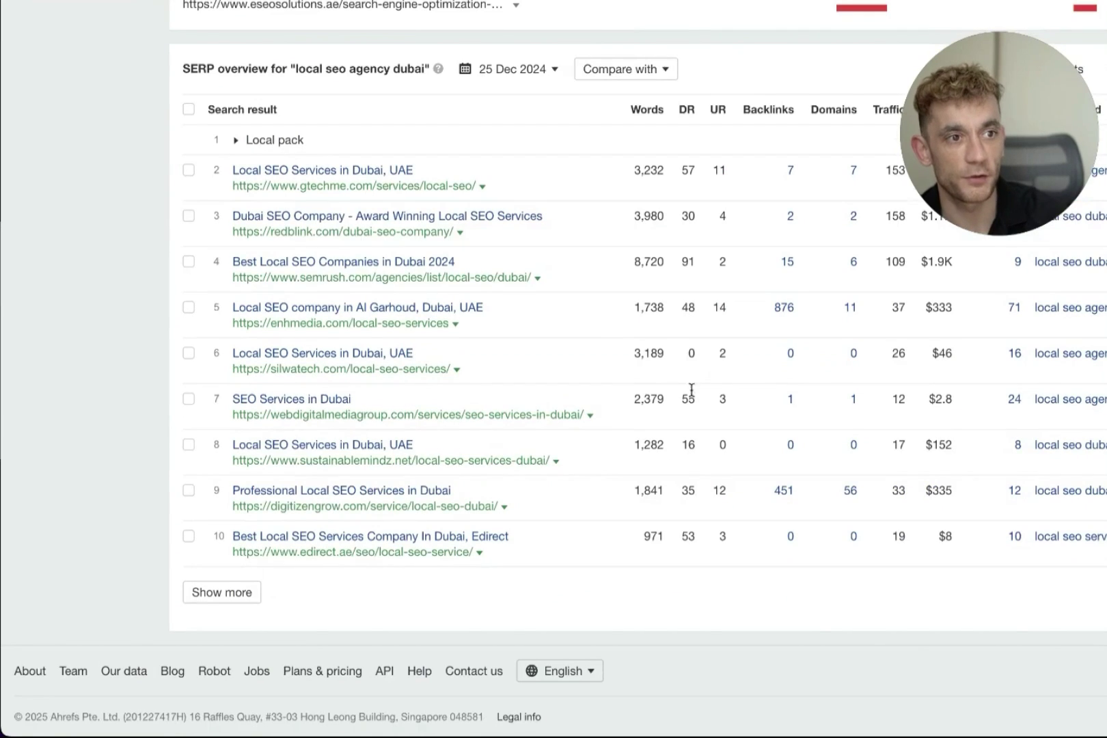
double_click(853, 445)
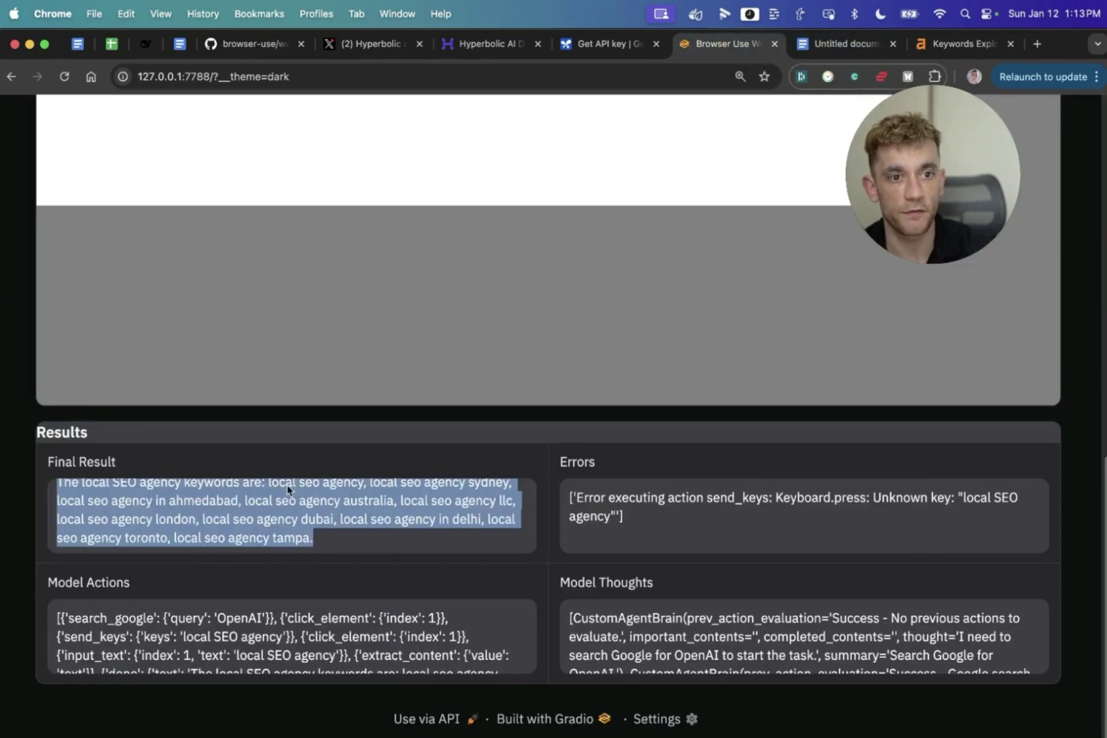
click(401, 486)
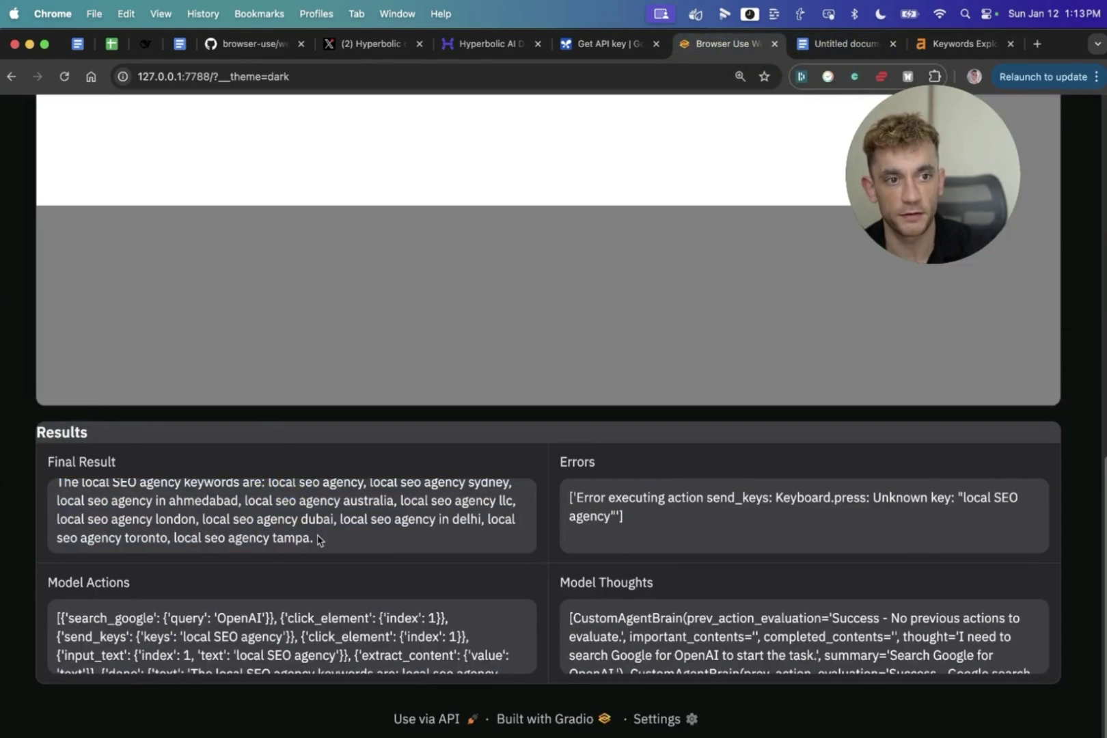
Review the local SEO agency keyword list in the Google Docs document
click(843, 43)
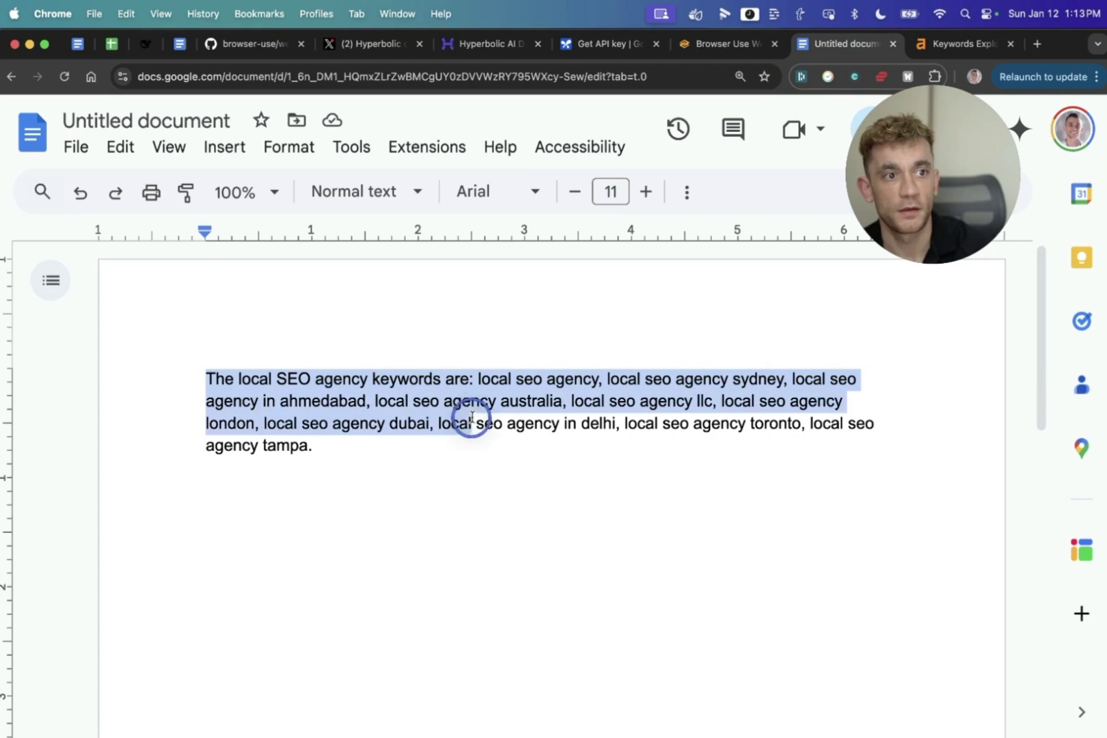
click(471, 417)
drag(482, 376, 654, 502)
click(634, 483)
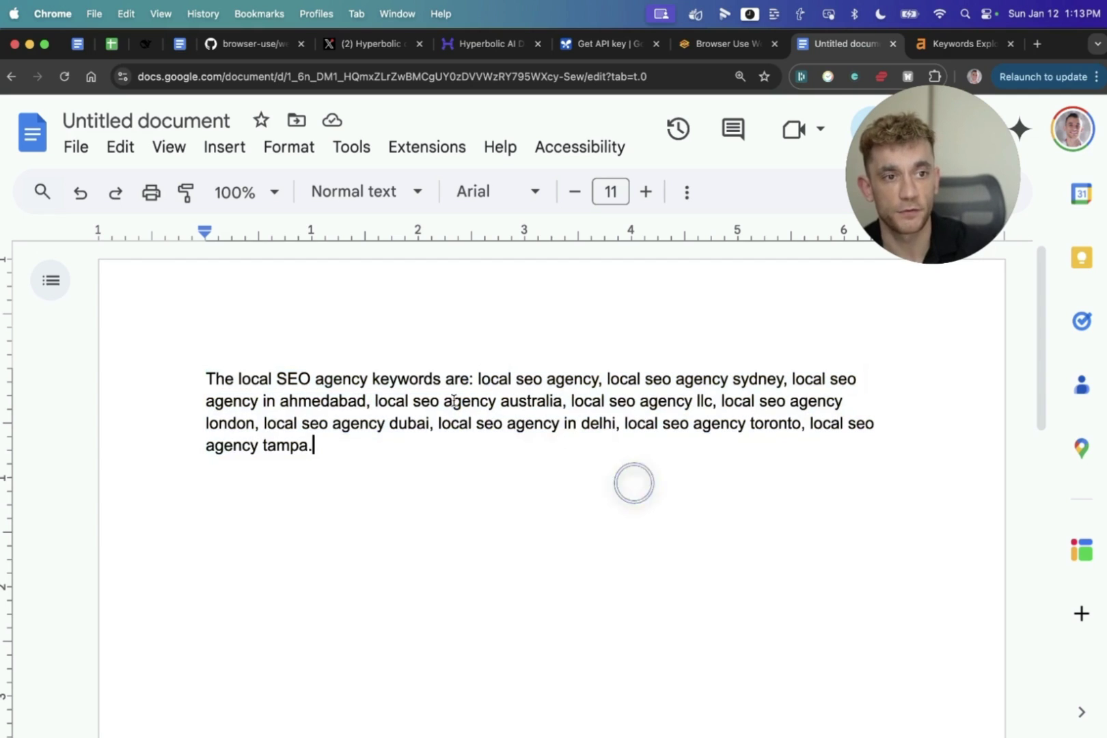
drag(260, 351, 559, 516)
click(560, 494)
Replace the Task Description with the SEO Training Japan Hormozi-style article prompt and run it
click(711, 43)
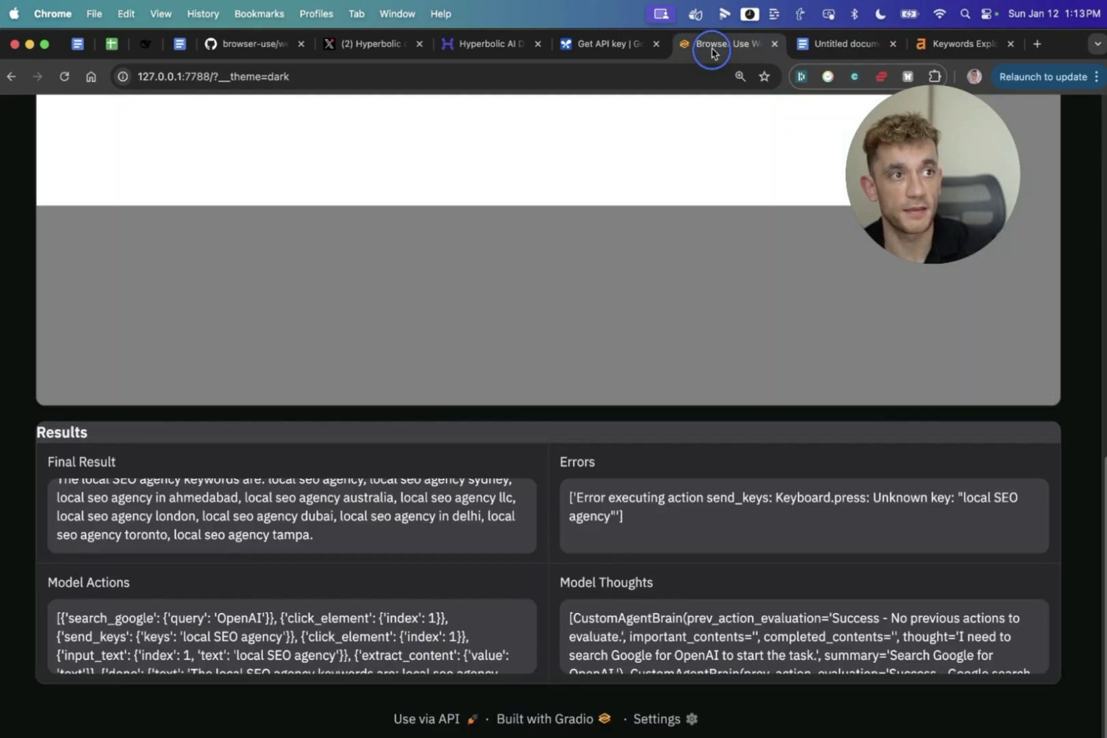
scroll(400, 448, up, 10)
click(506, 264)
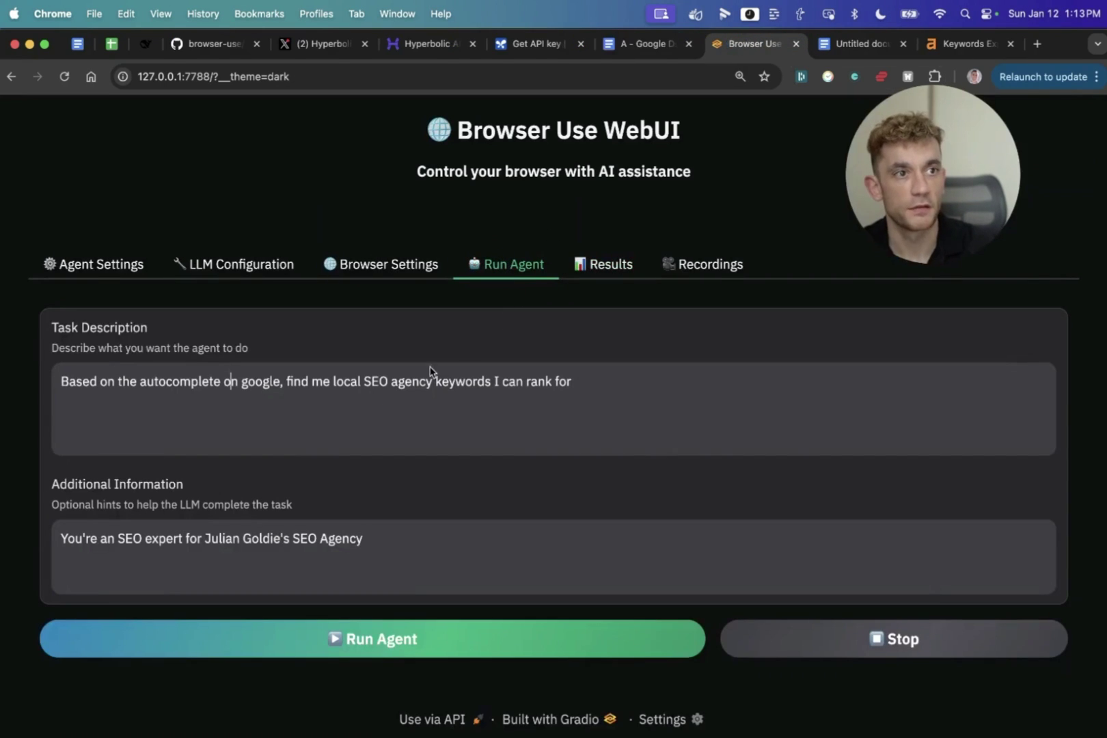
click(377, 407)
key(super+a)
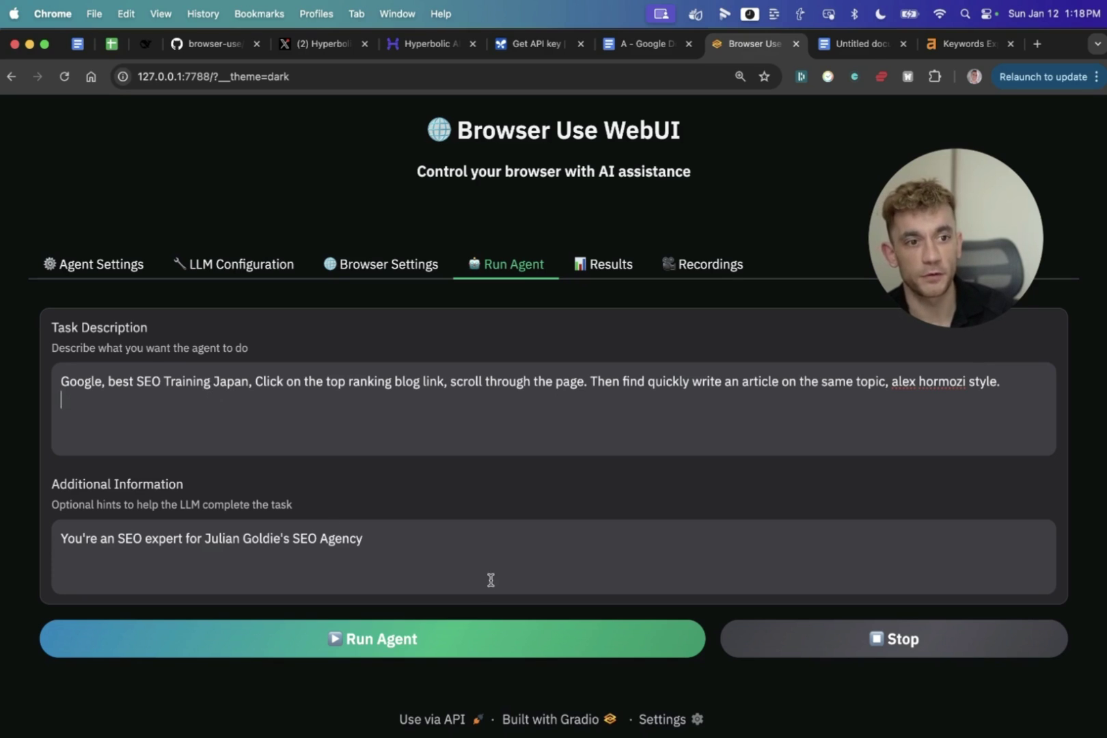
click(365, 655)
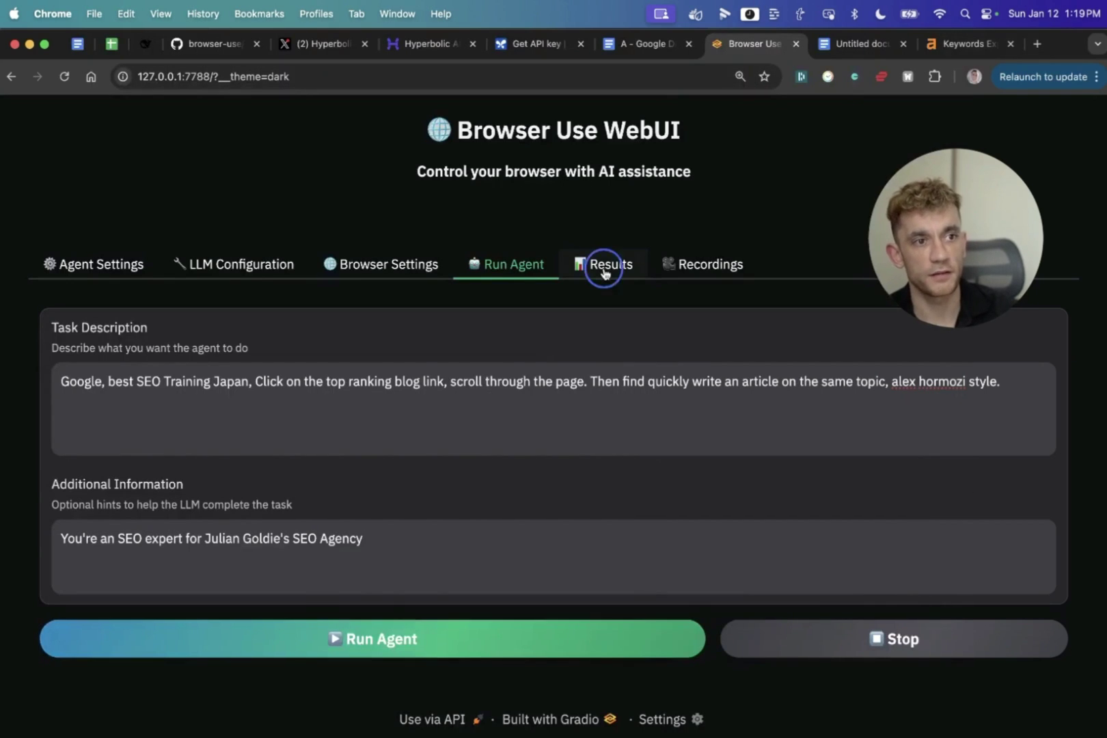
Show the results of the finished SEO Training Japan article run
click(598, 266)
Select the Hormozi-style SEO Training Japan article in the Final Result to copy it
scroll(362, 432, down, 10)
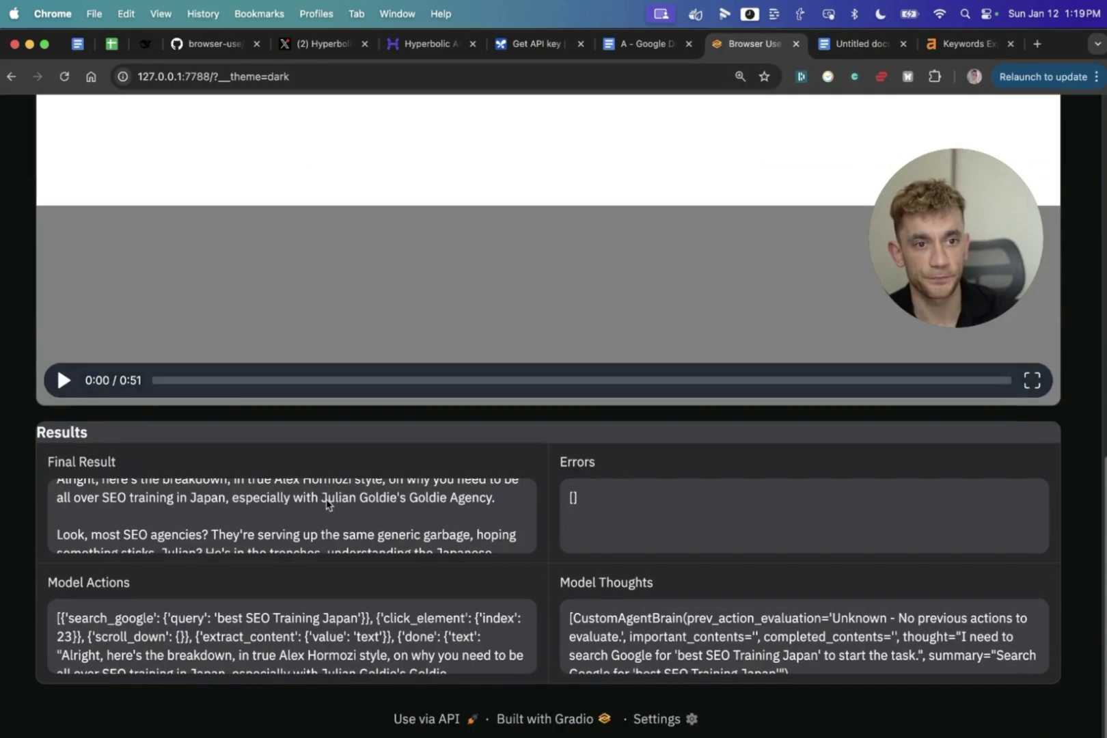
scroll(457, 494, up, 5)
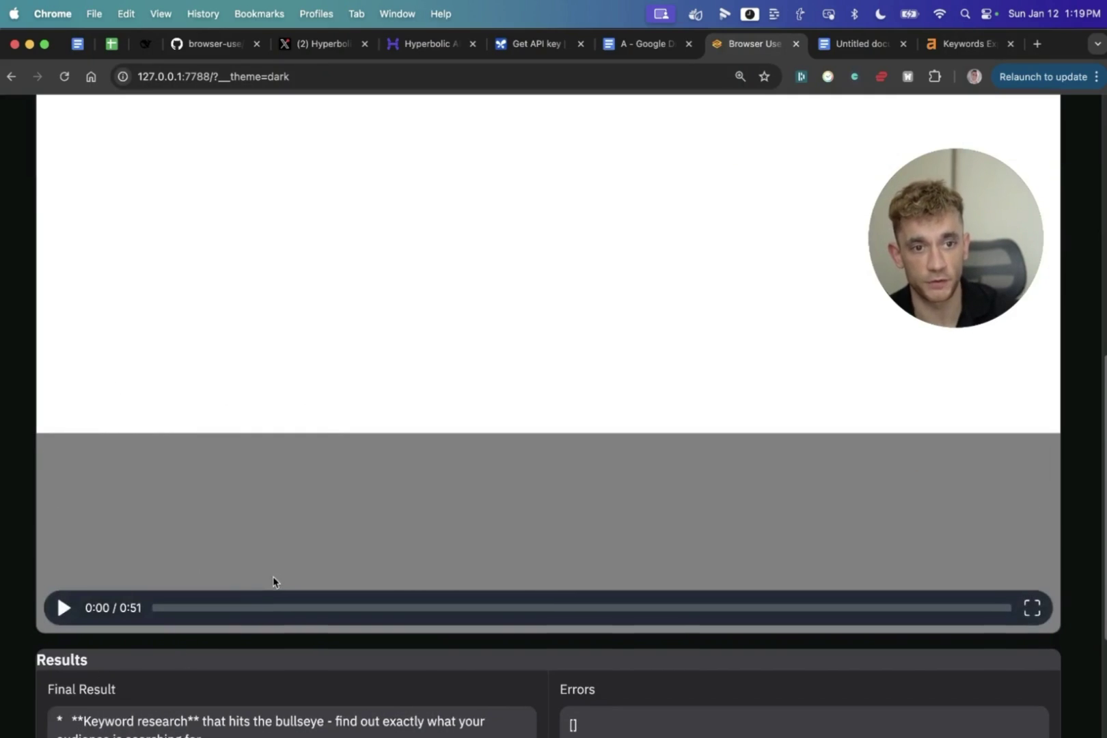
scroll(273, 546, down, 5)
scroll(266, 532, up, 3)
scroll(210, 610, down, 3)
scroll(210, 610, up, 1)
triple_click(257, 619)
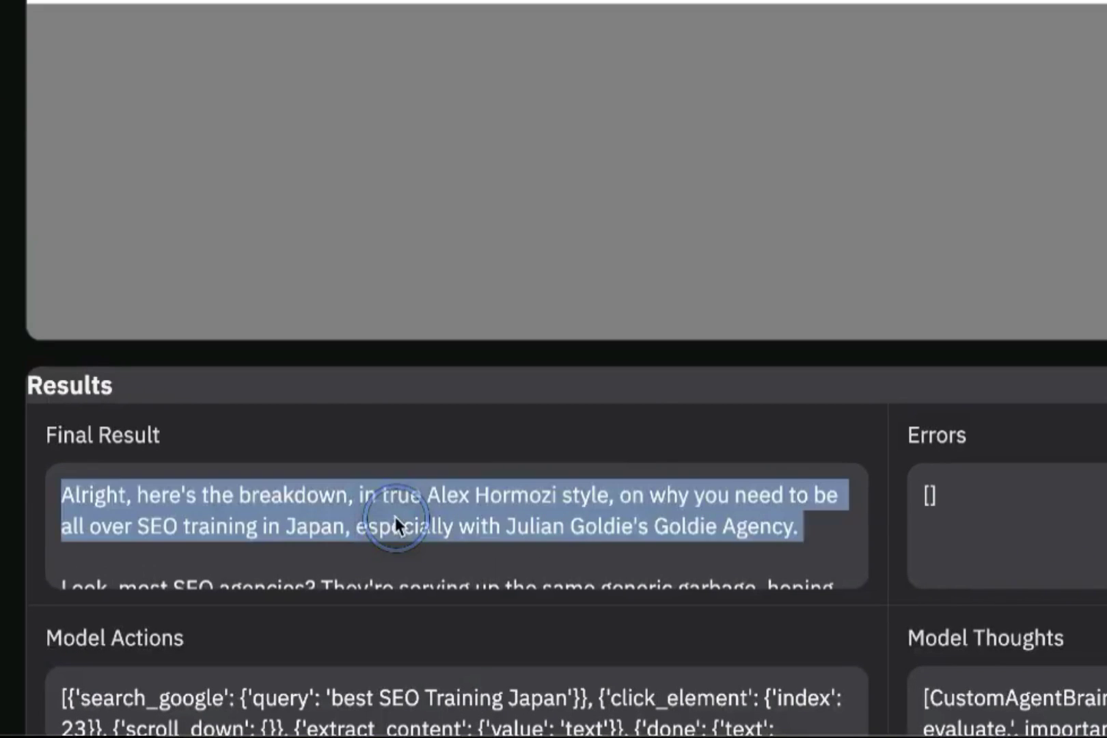
click(159, 601)
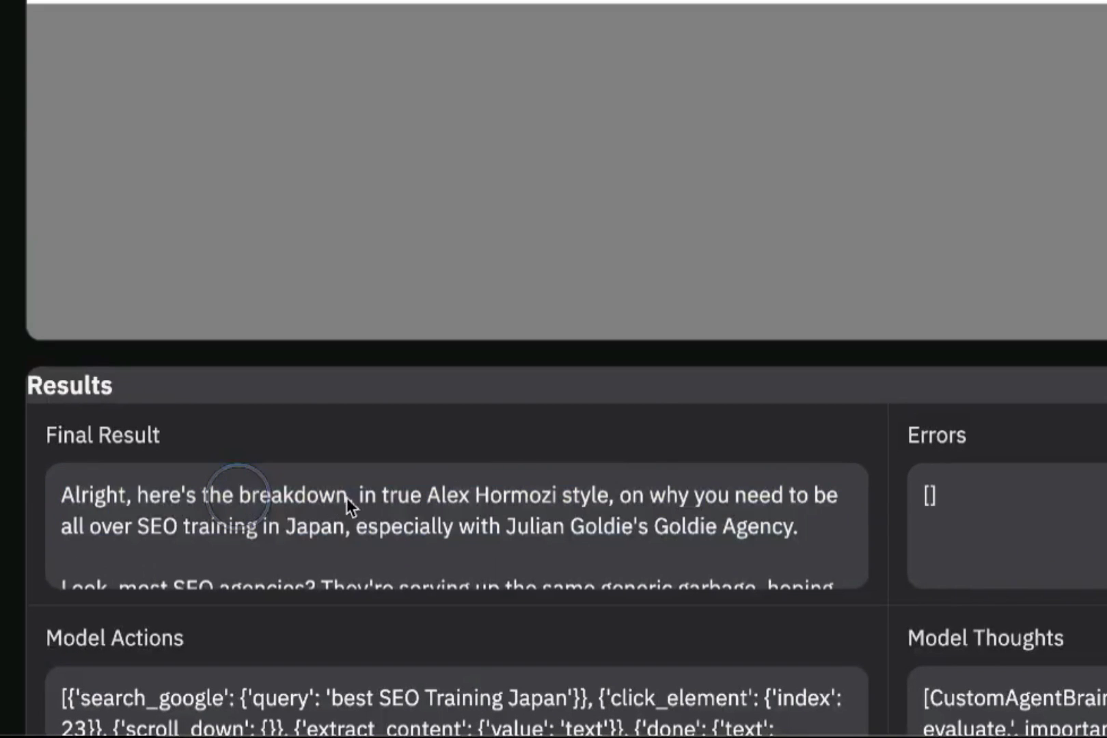
drag(347, 498, 587, 525)
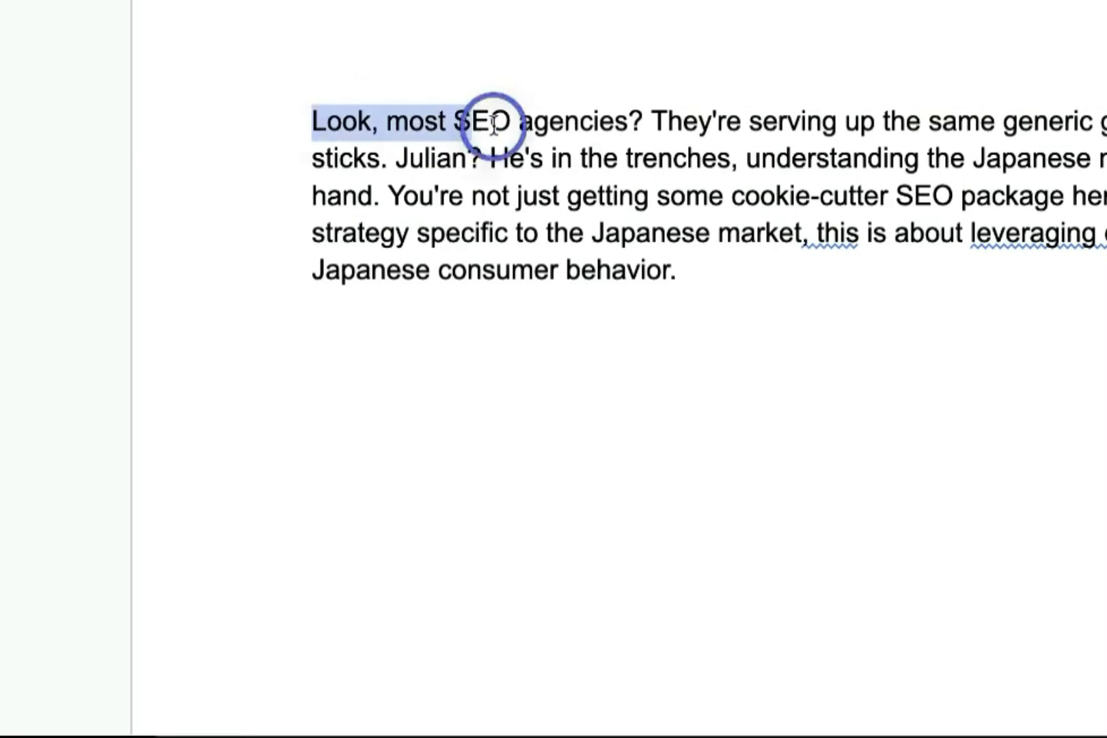
drag(494, 119, 621, 120)
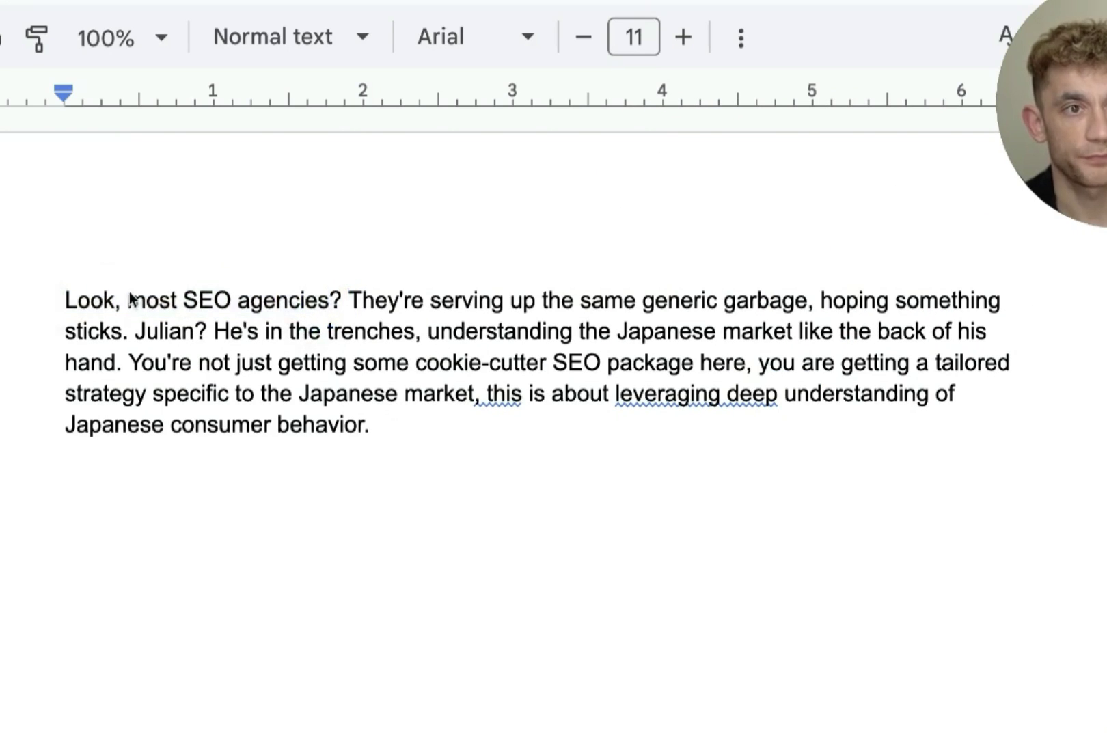
drag(313, 121, 657, 124)
drag(354, 304, 65, 300)
click(791, 556)
key(ctrl+a)
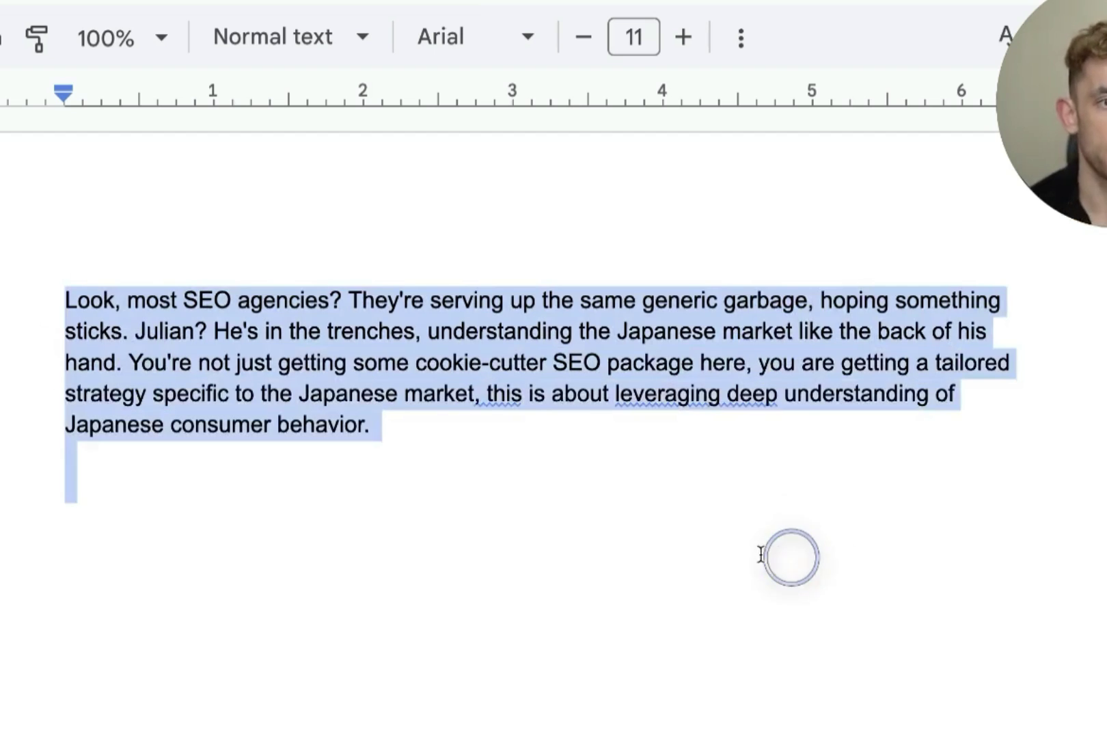
click(264, 329)
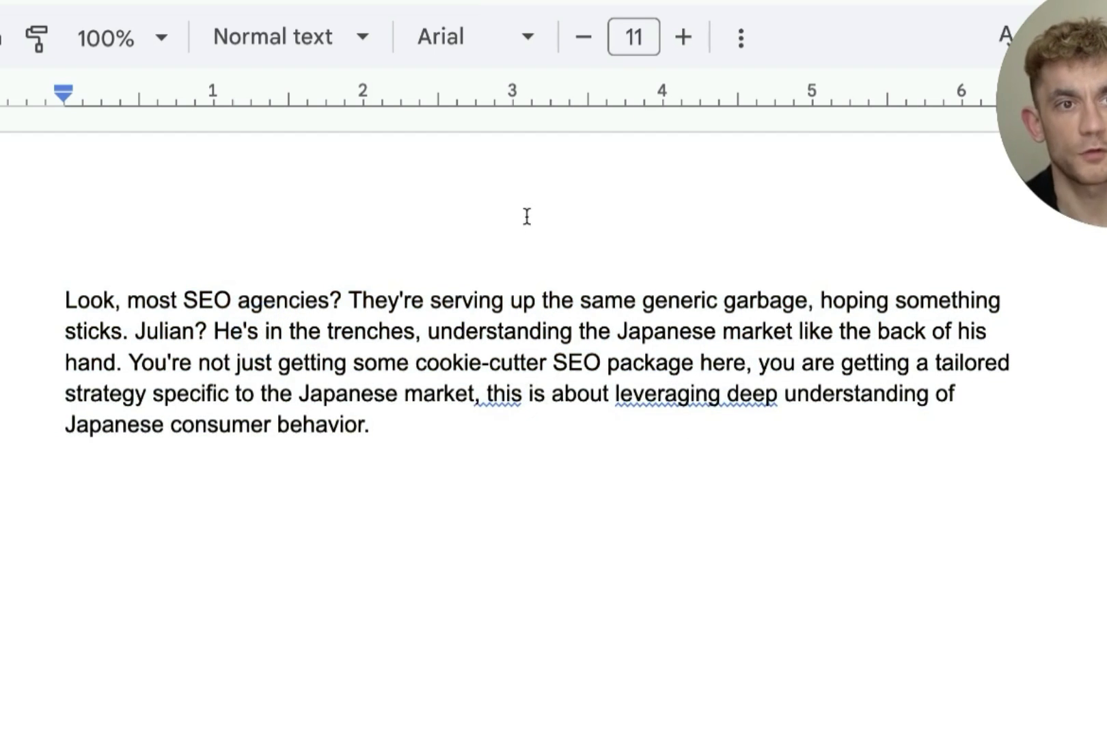
key(ctrl+a)
click(412, 604)
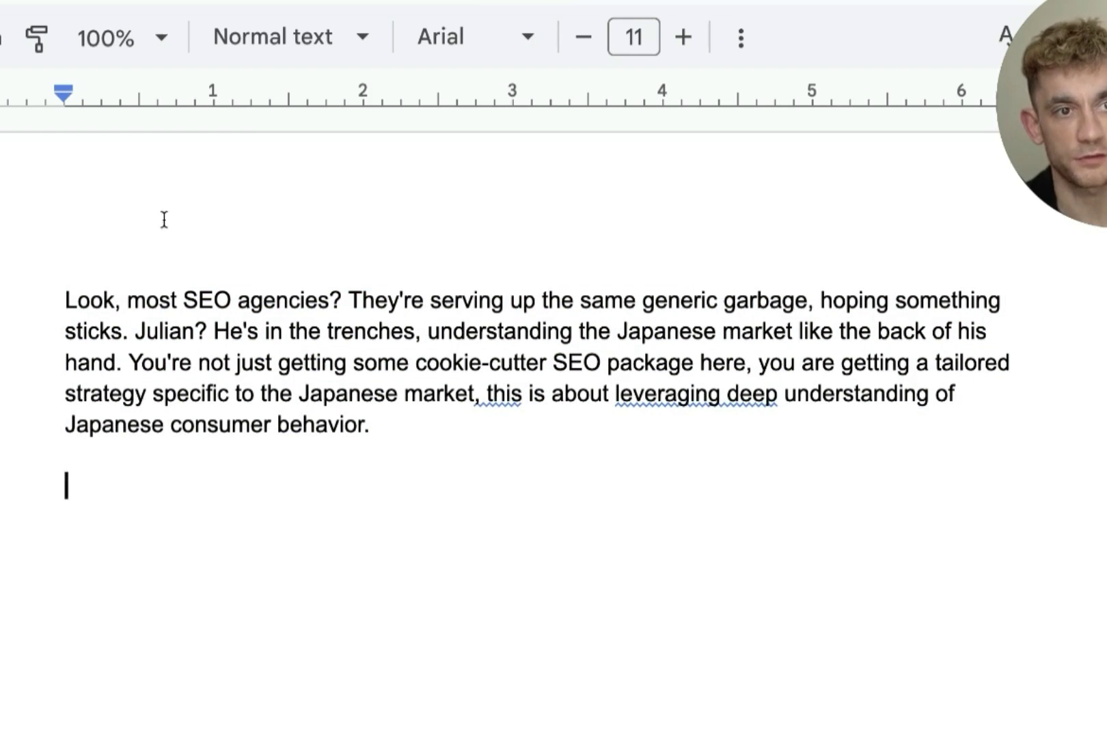
key(ctrl+a)
click(370, 611)
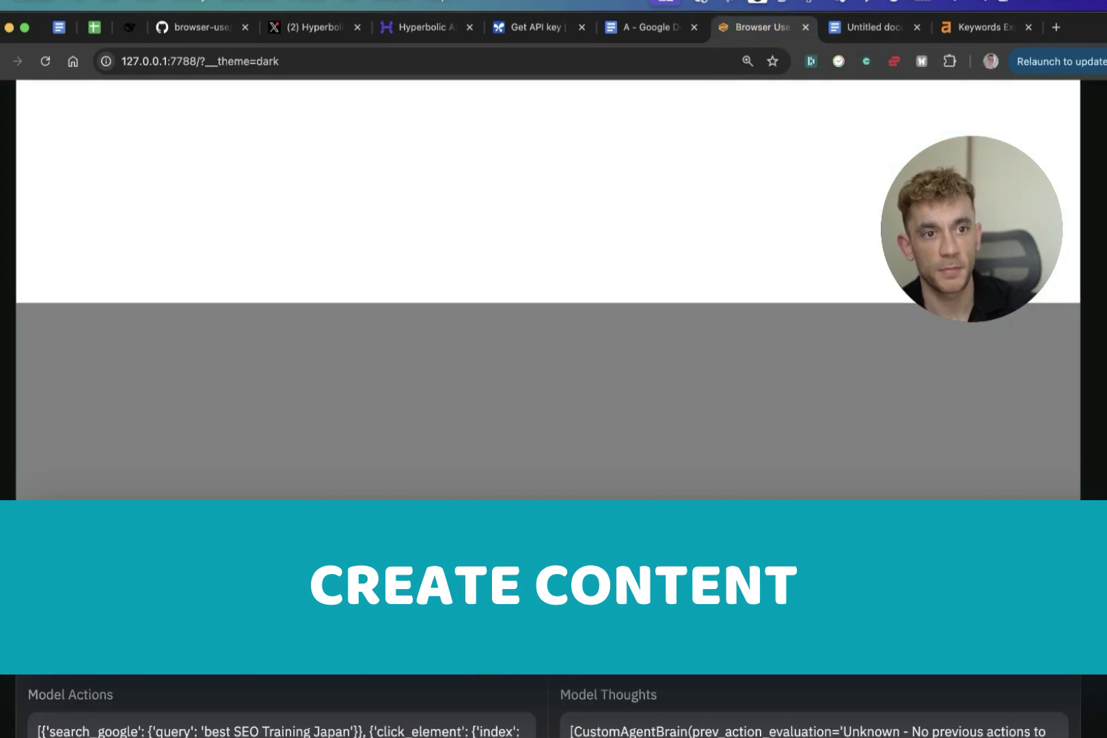
scroll(509, 273, up, 5)
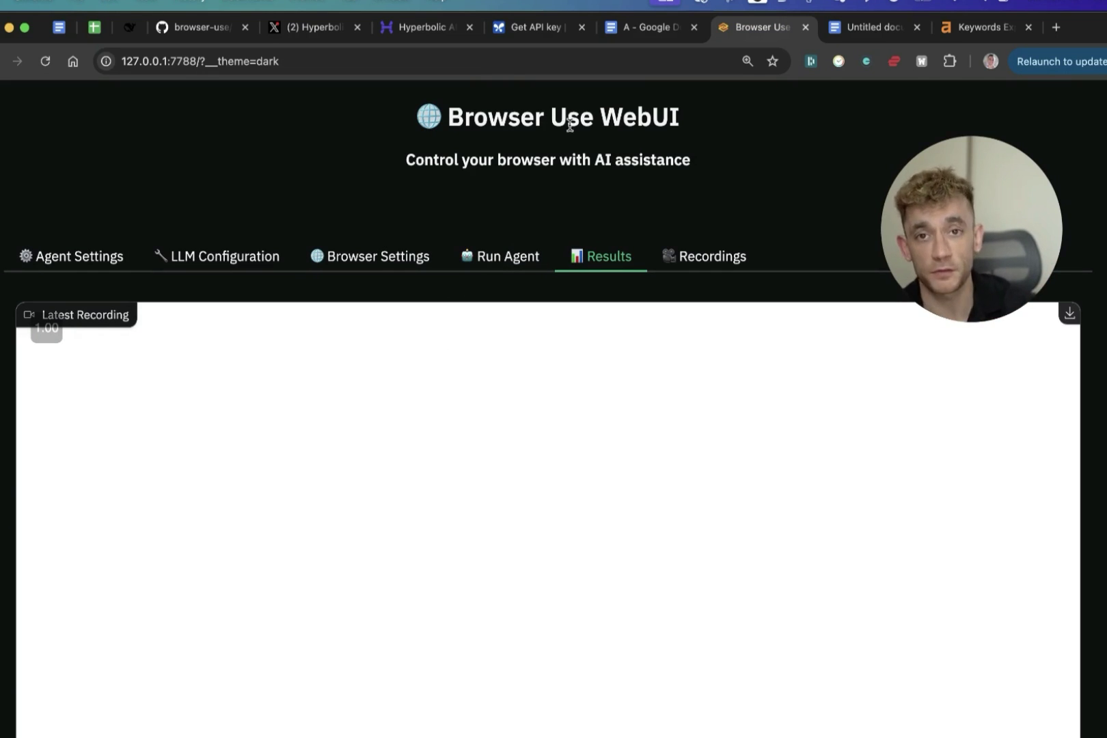
Open the Recordings tab and browse the grid of saved agent recordings
click(711, 256)
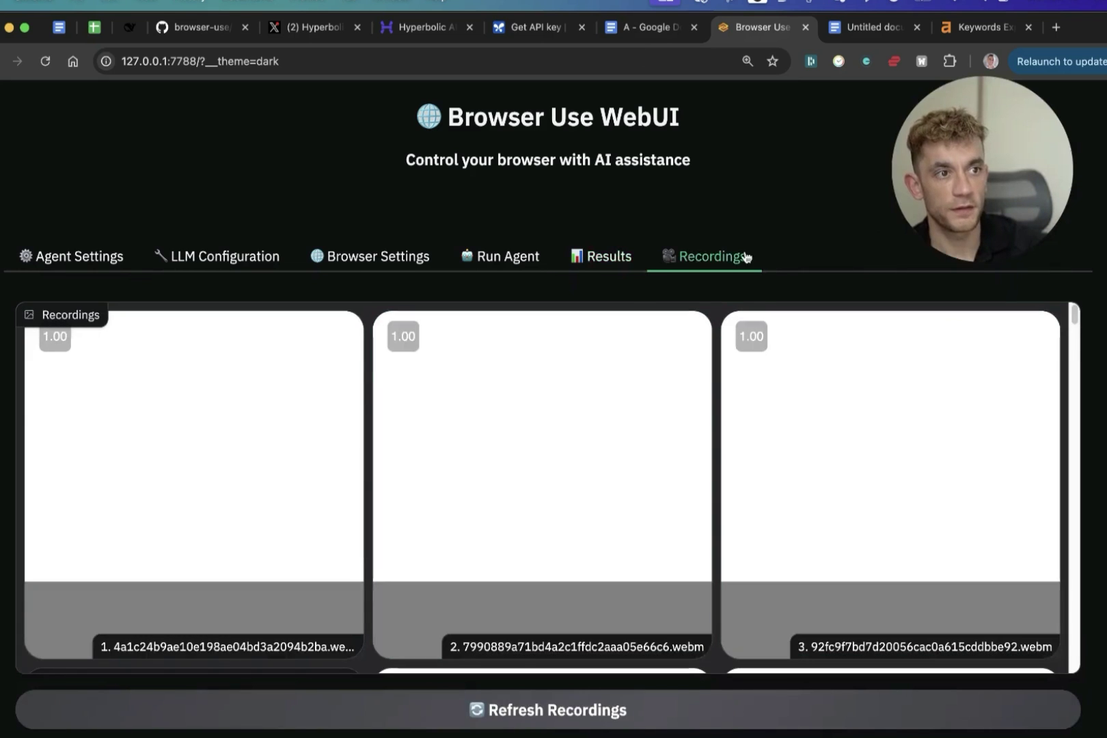
scroll(627, 492, down, 10)
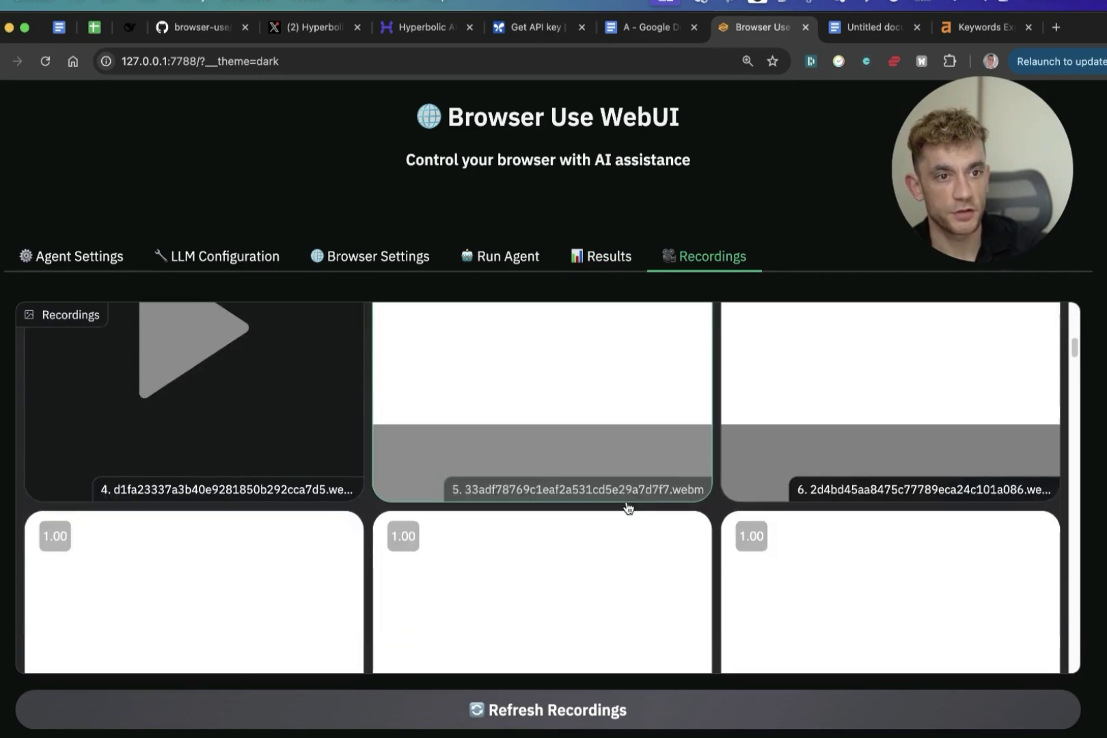
scroll(629, 508, up, 10)
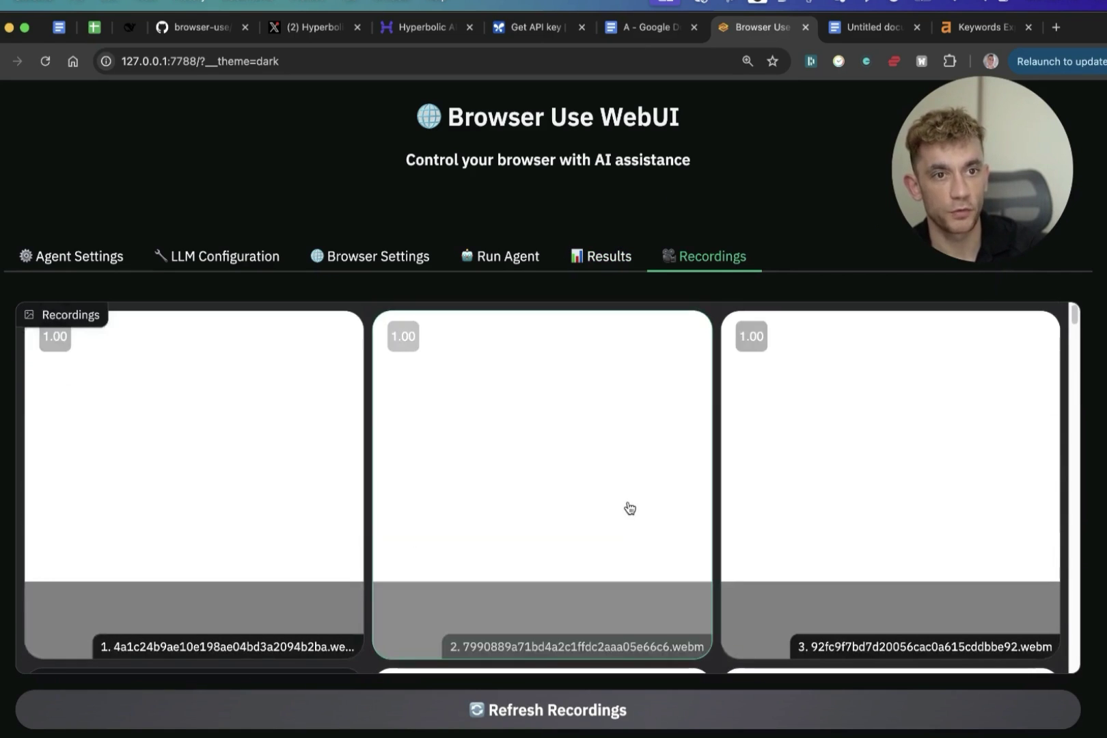
scroll(591, 474, down, 1)
right_click(593, 473)
click(538, 464)
Scroll the recordings once more, then return to the Run Agent form with the SEO article task
scroll(581, 478, down, 20)
scroll(577, 465, up, 15)
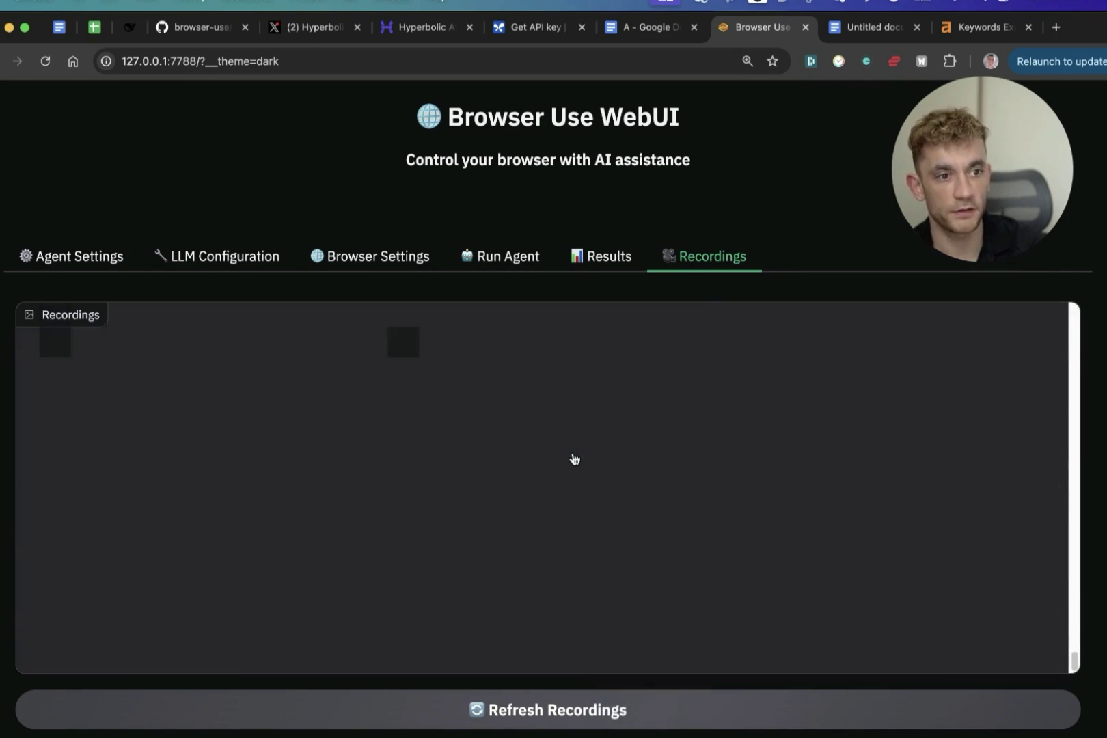
scroll(881, 478, down, 5)
scroll(839, 482, down, 10)
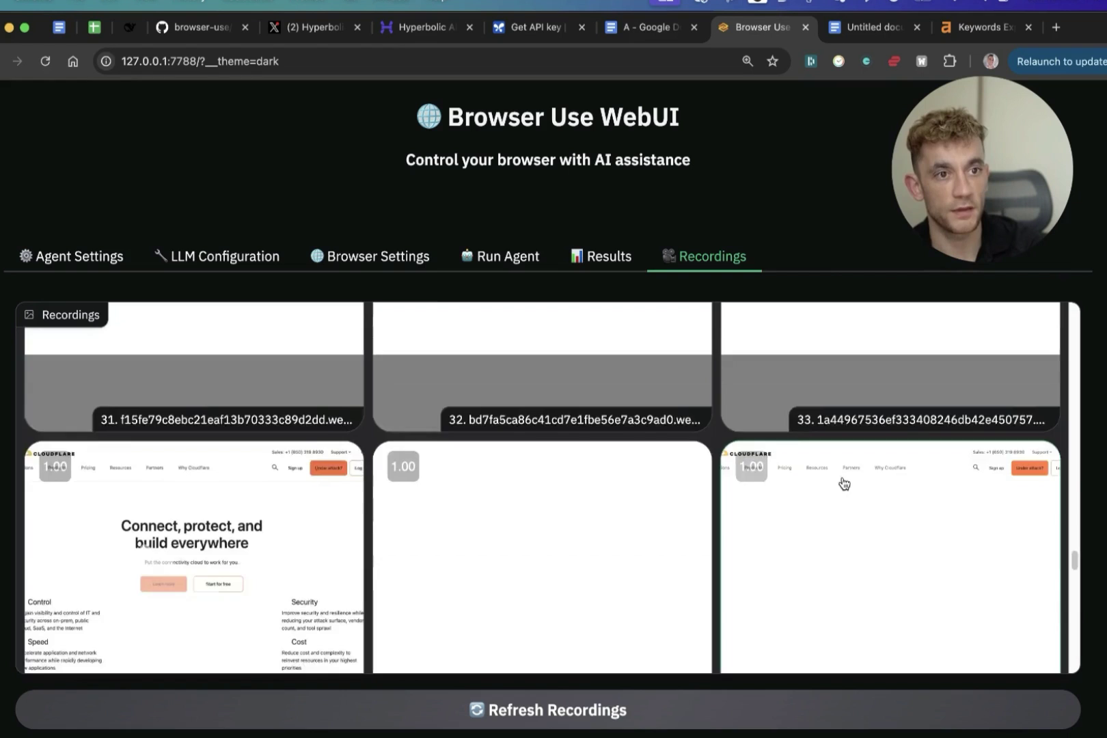
scroll(830, 486, up, 15)
scroll(817, 486, down, 2)
scroll(817, 486, up, 3)
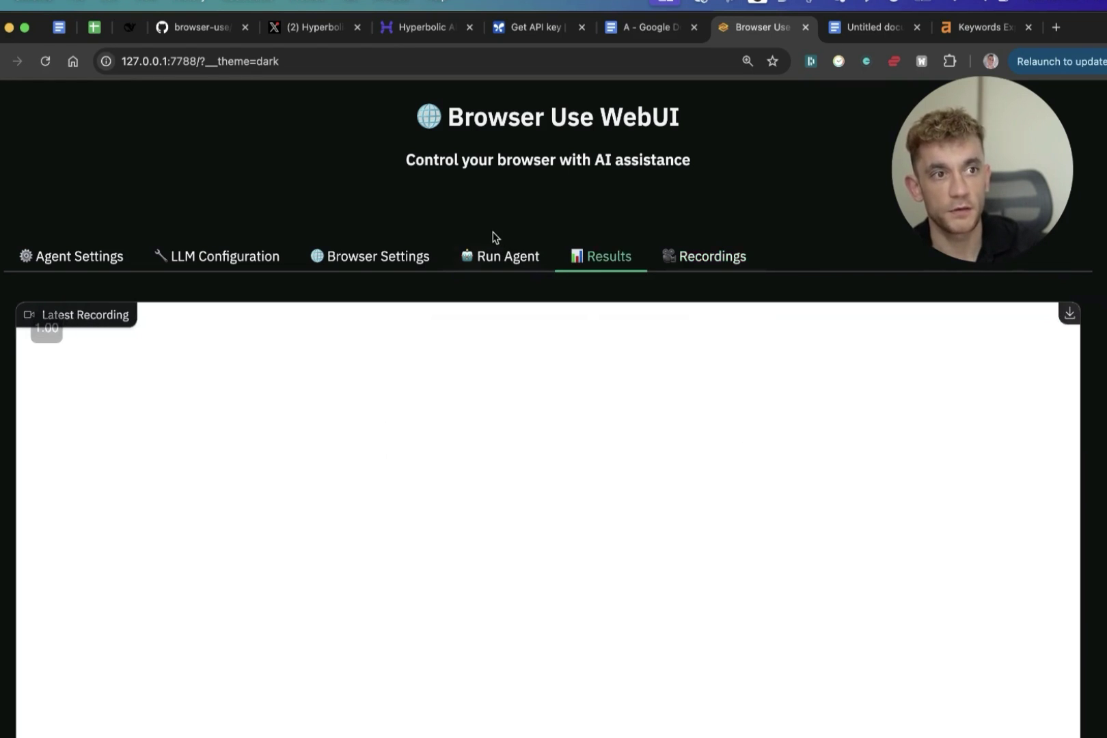
click(714, 257)
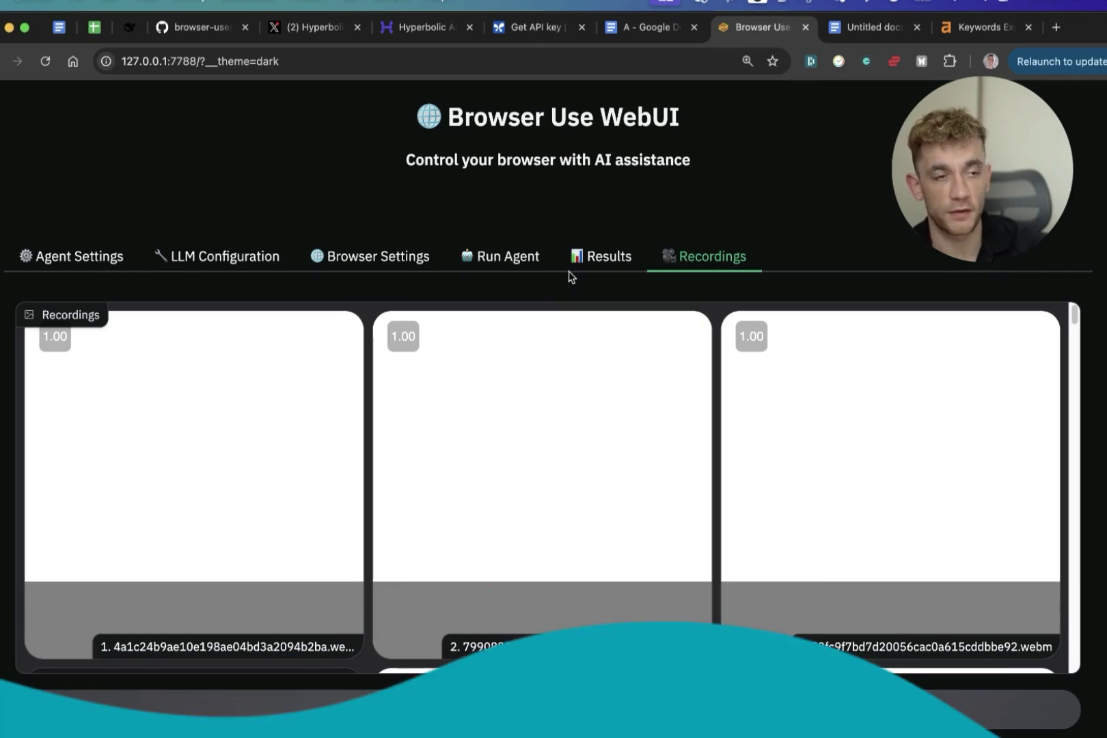
click(507, 255)
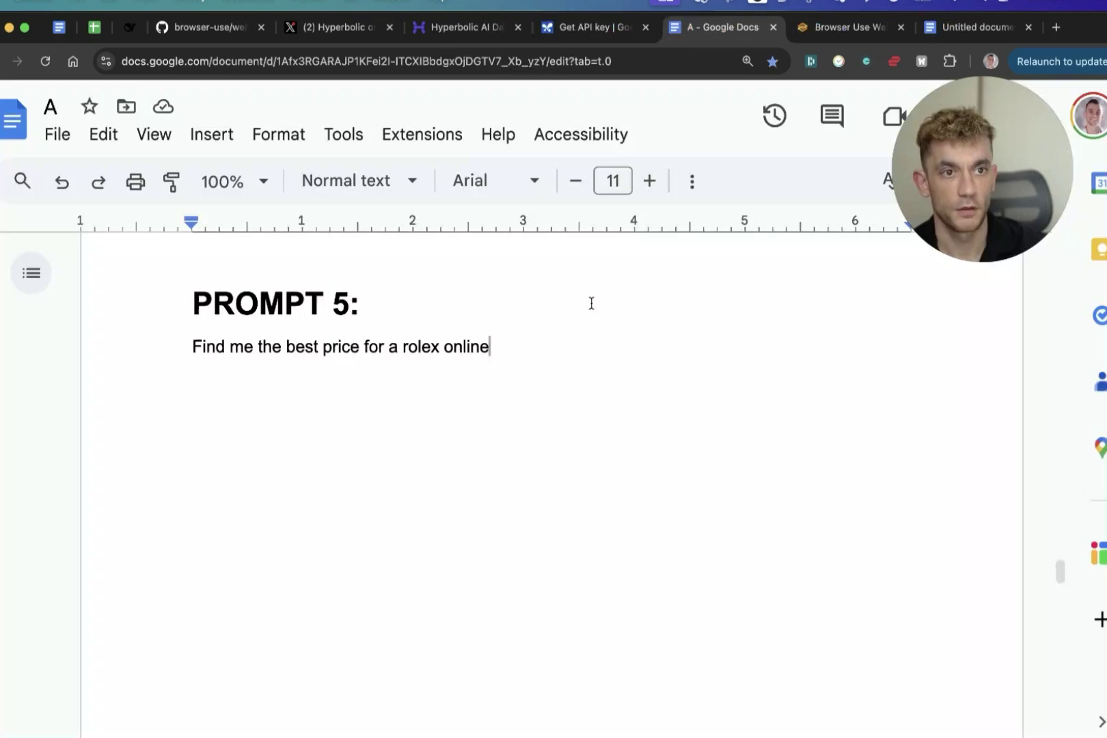
Copy the Rolex best-price prompt and paste it over the Task Description
key(shift+Home)
key(super+c)
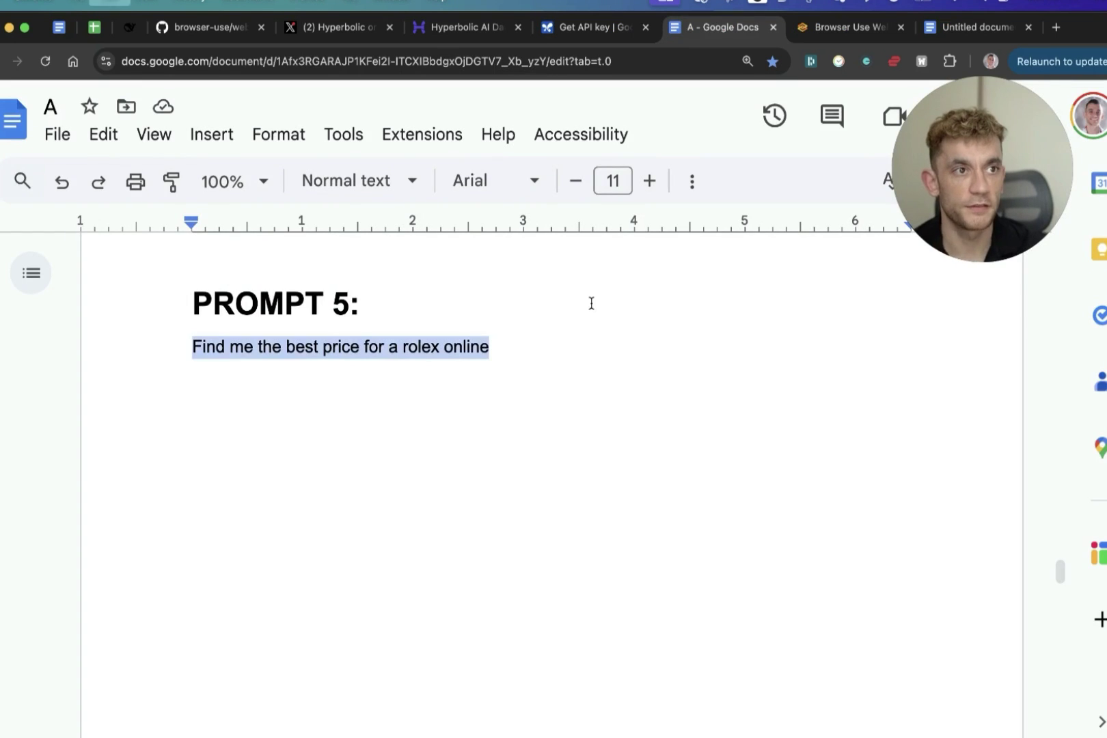
key(ctrl+Tab)
key(super+a)
key(super+v)
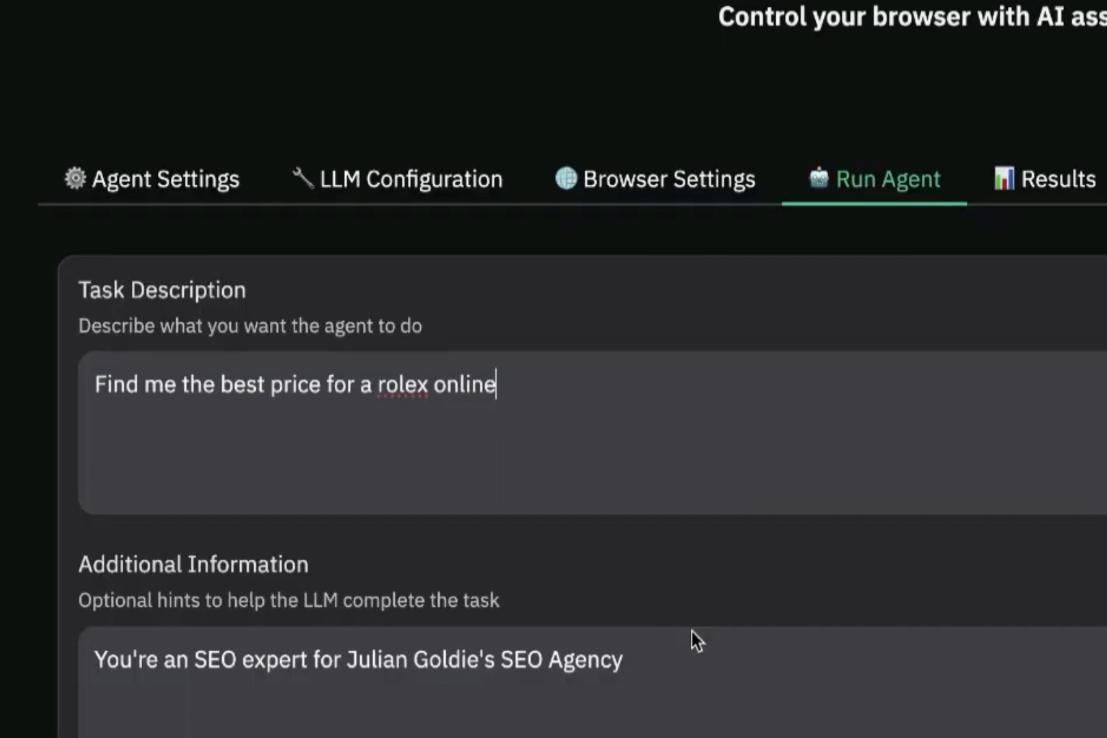
Replace Additional Information with a personal-shopper hint naming the user, then run the agent
click(410, 556)
key(super+a)
text(you're julian goldie')
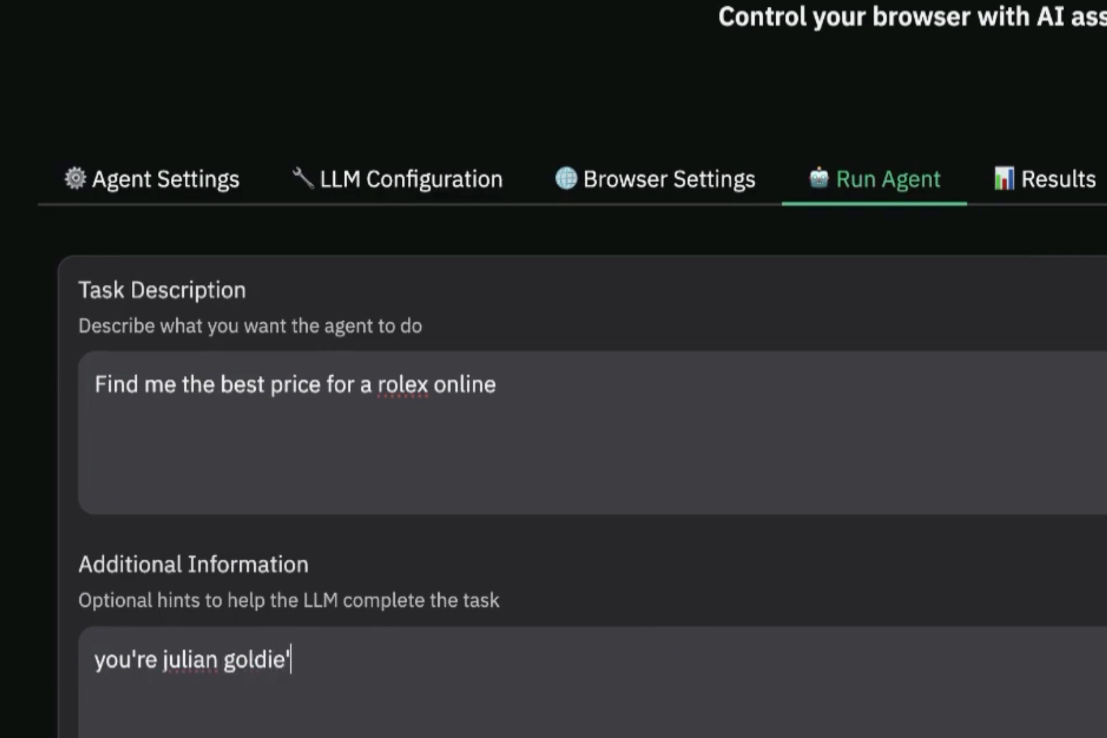
text(s personal )
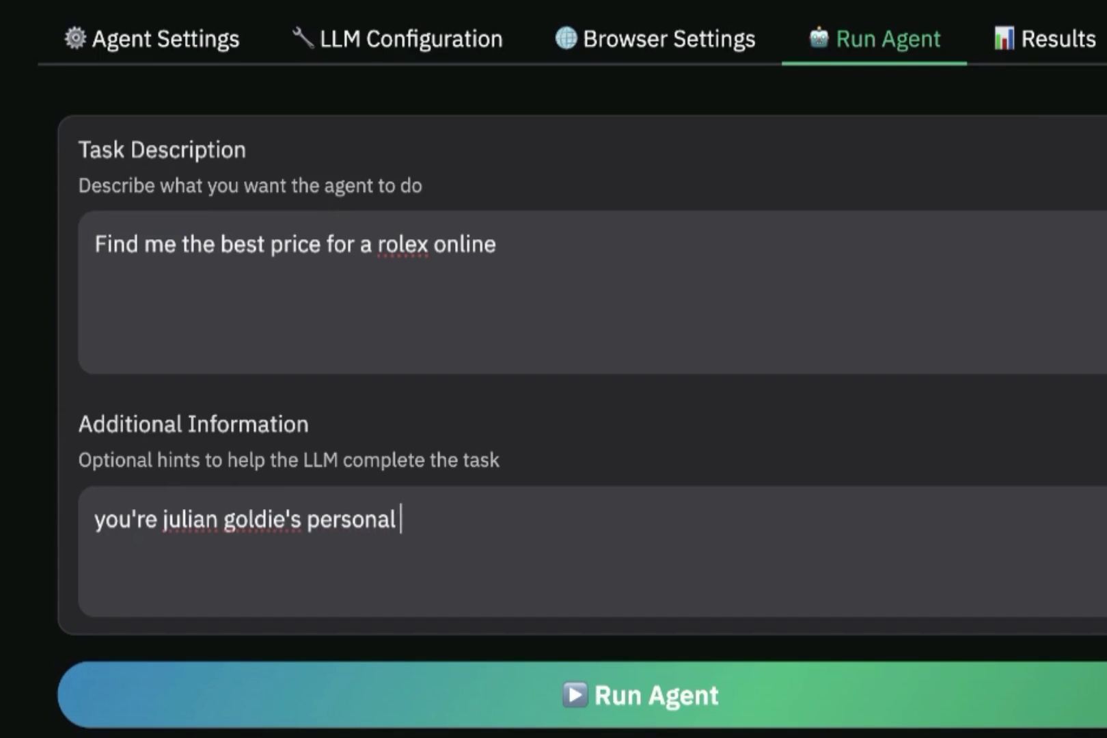
text(shopper)
click(685, 697)
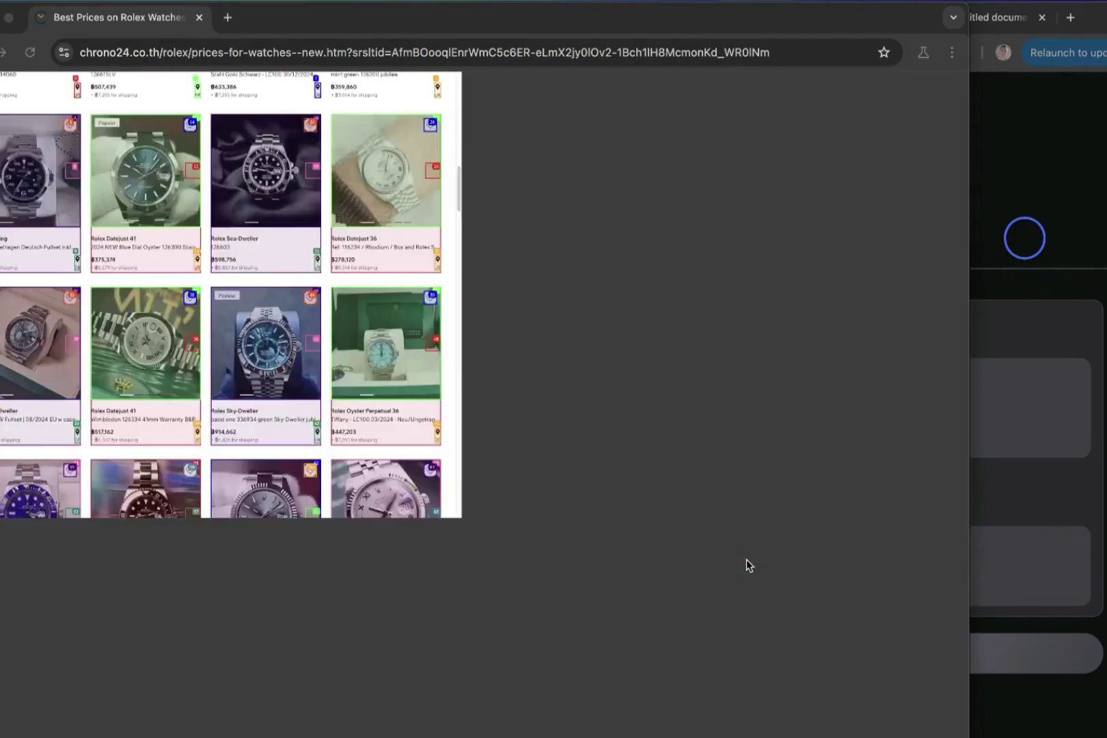
Let the agent scroll through Chrono24's Rolex listings and their prices
scroll(746, 562, down, 10)
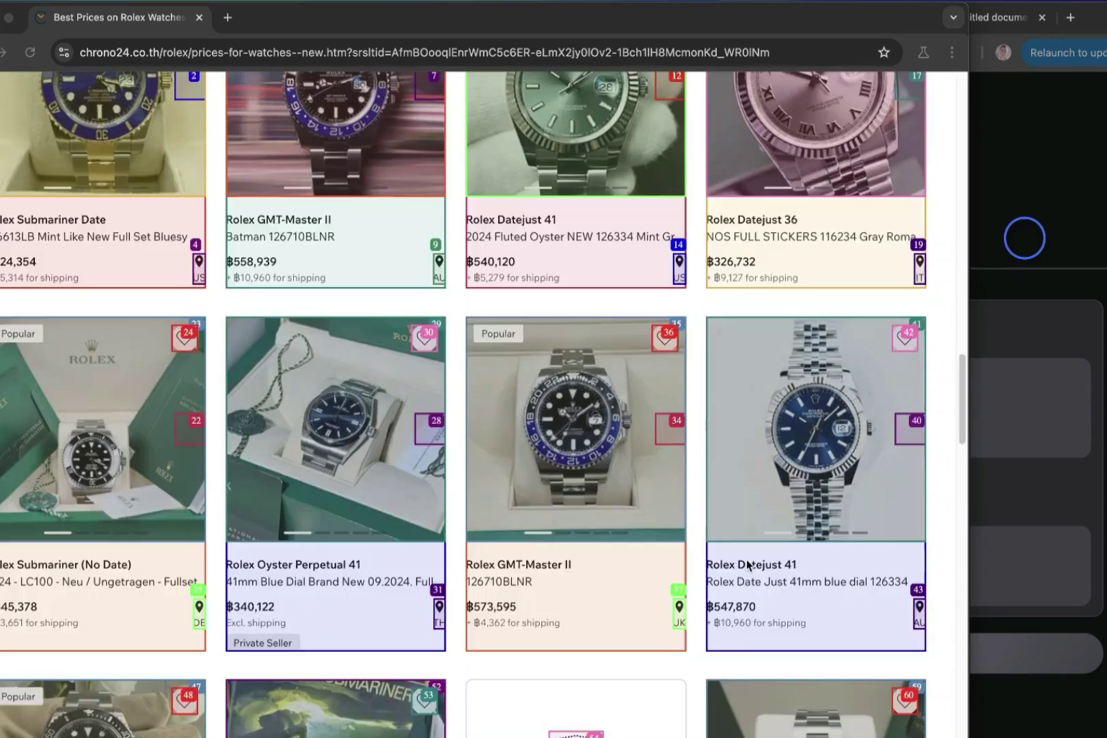
scroll(746, 565, down, 10)
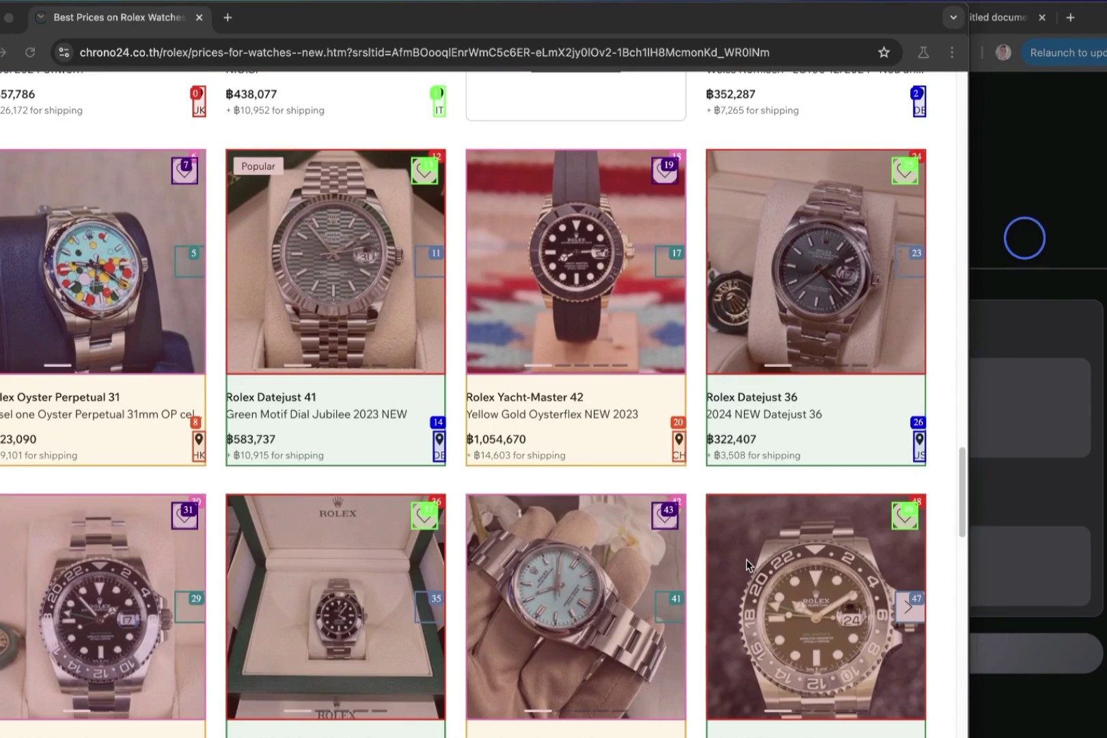
scroll(746, 559, down, 10)
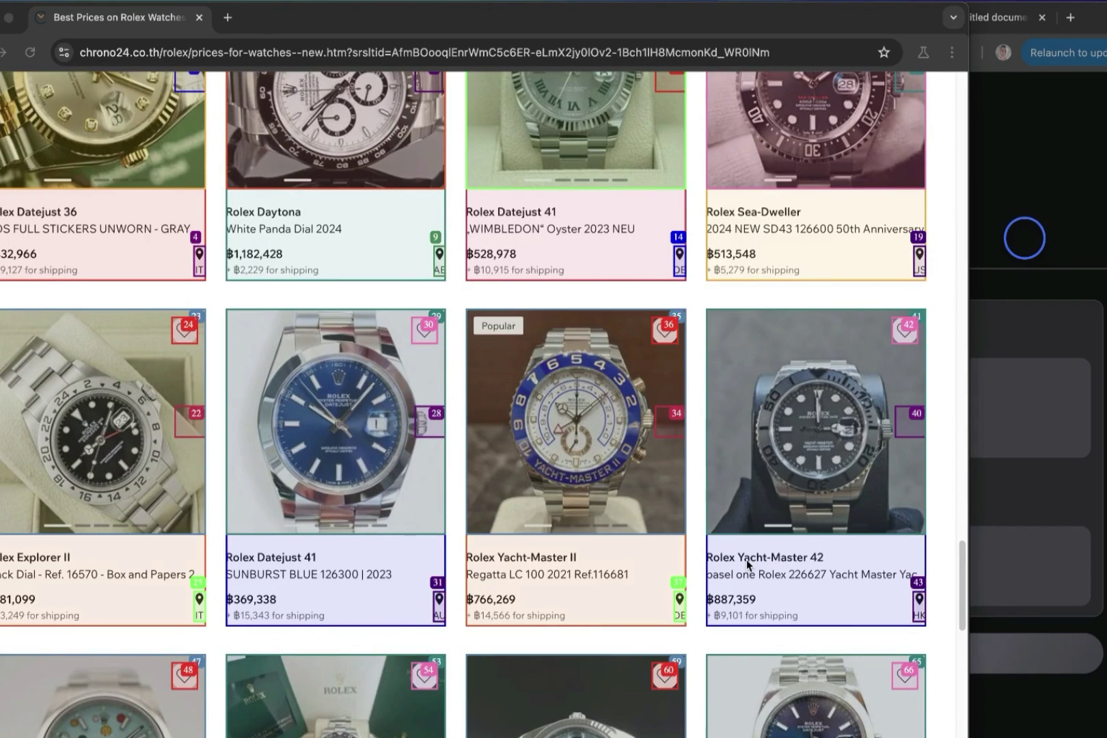
scroll(747, 564, down, 10)
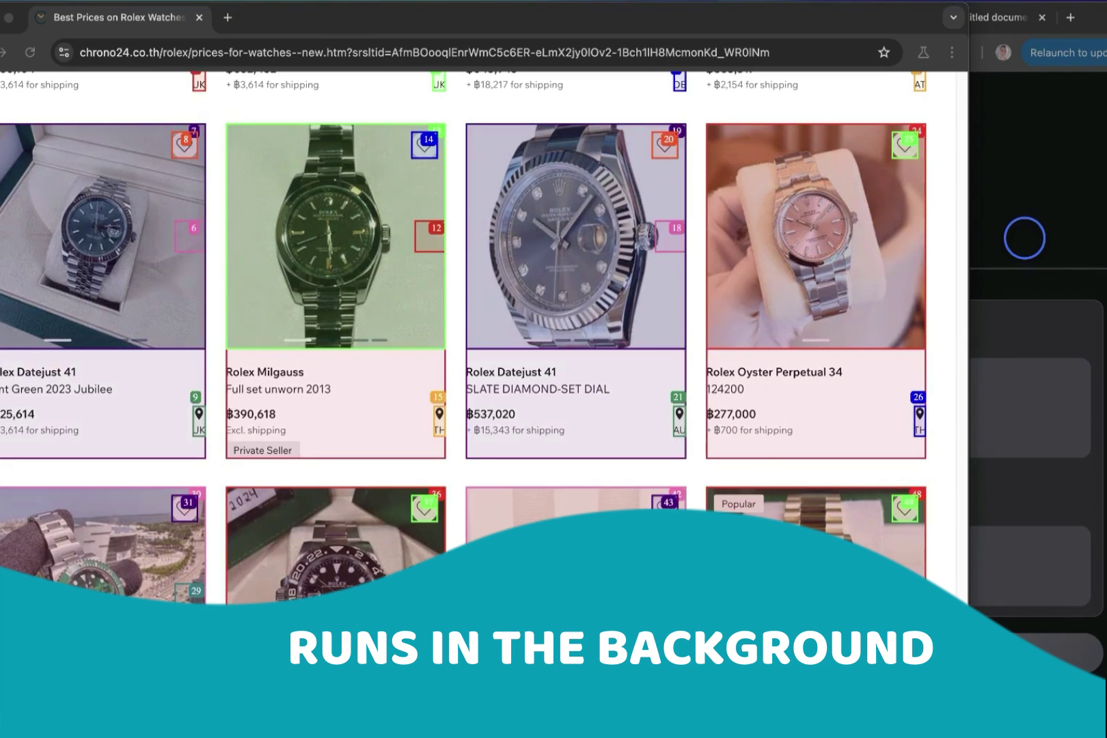
scroll(747, 563, down, 10)
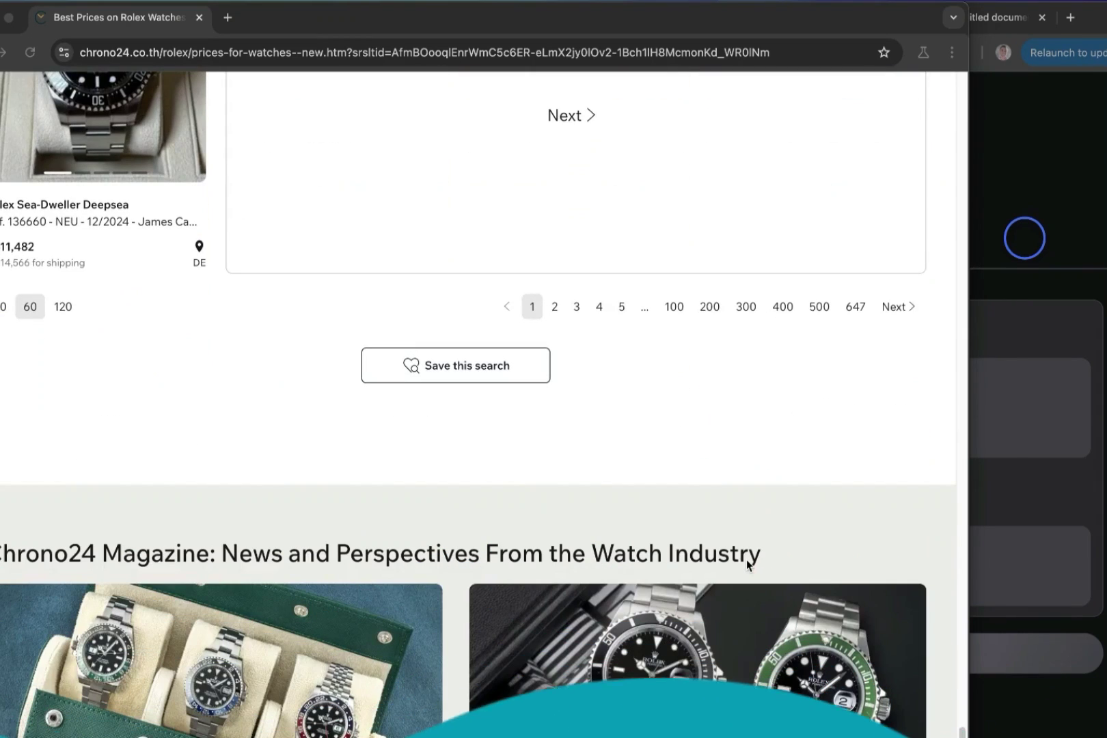
scroll(746, 564, up, 10)
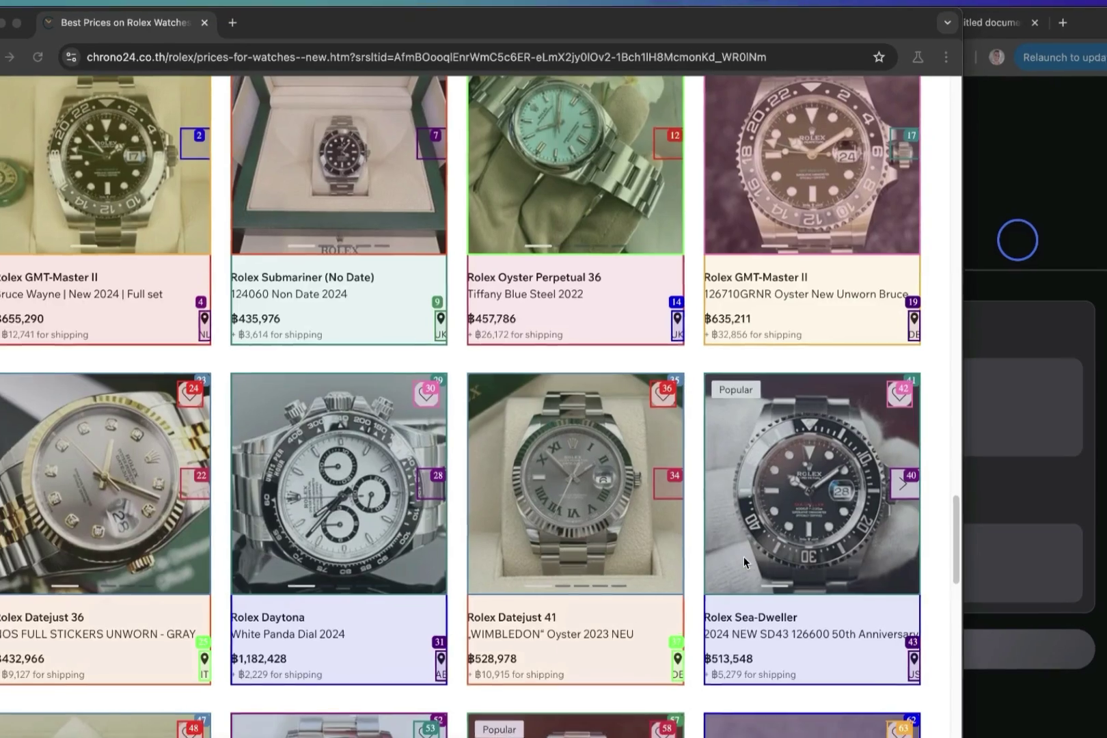
scroll(743, 556, down, 5)
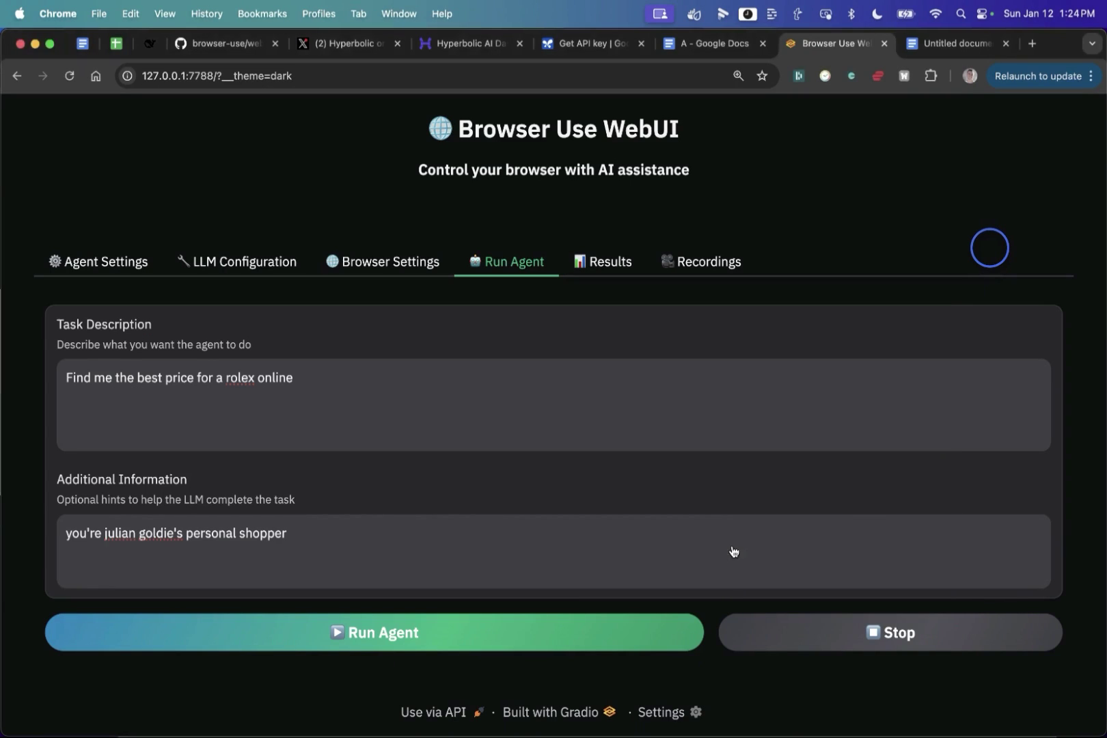
Open the Results tab and scroll down to the Final Result
click(604, 262)
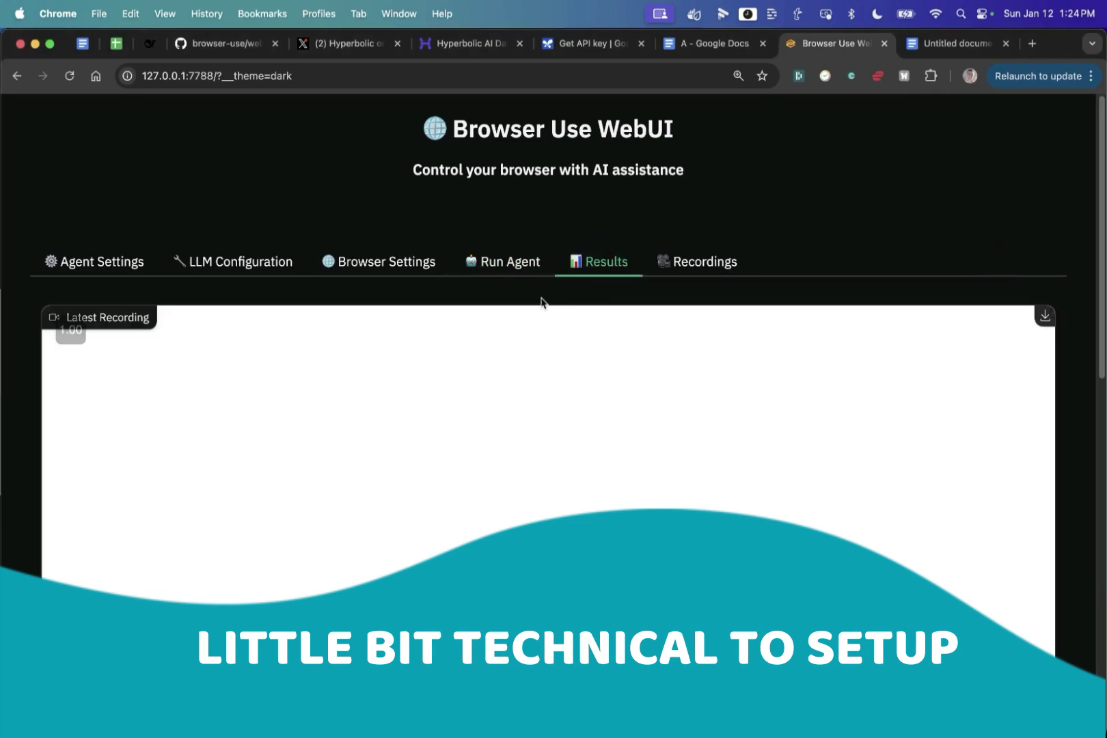
scroll(407, 483, down, 3)
scroll(410, 479, down, 10)
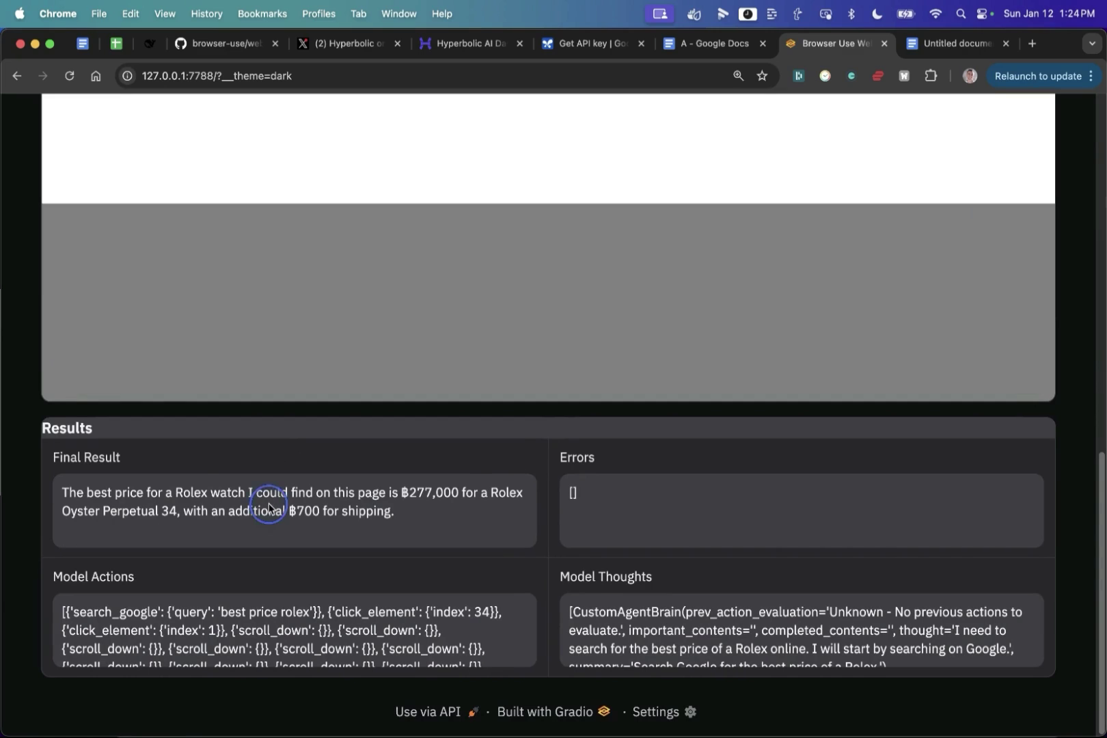
Highlight the Oyster Perpetual 34's ฿277,000 price in the Final Result text
drag(203, 498, 286, 500)
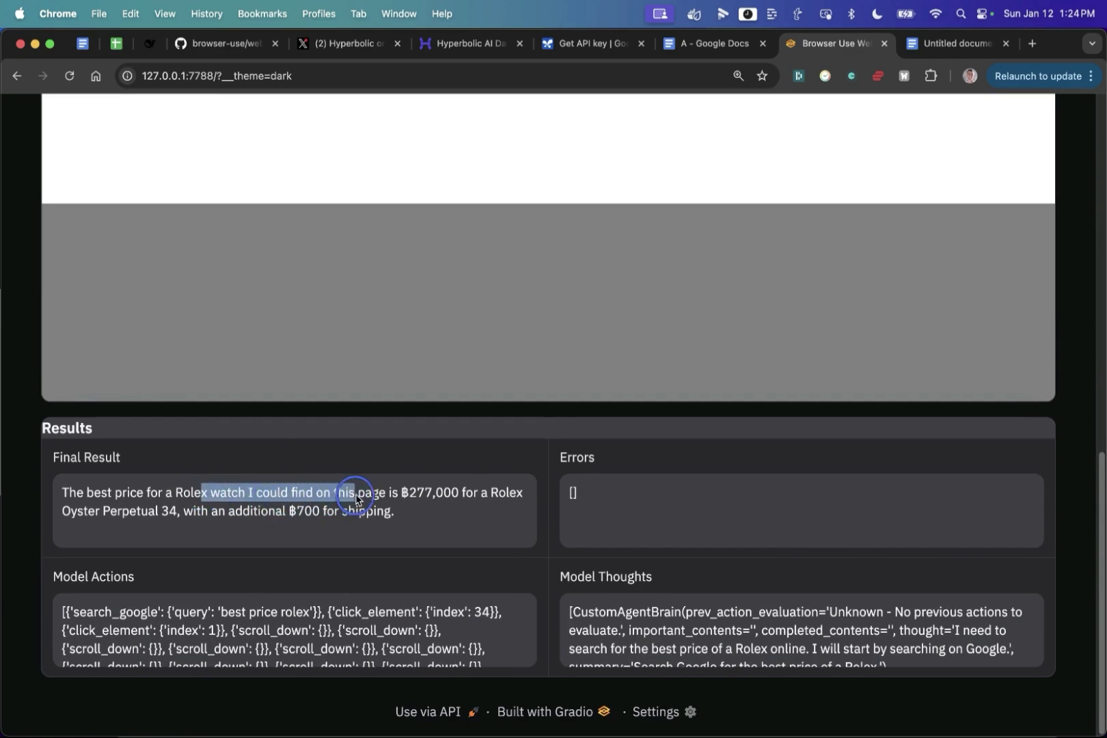
mouse_move(356, 499)
mouse_down()
mouse_move(451, 495)
mouse_move(372, 492)
mouse_up()
click(486, 500)
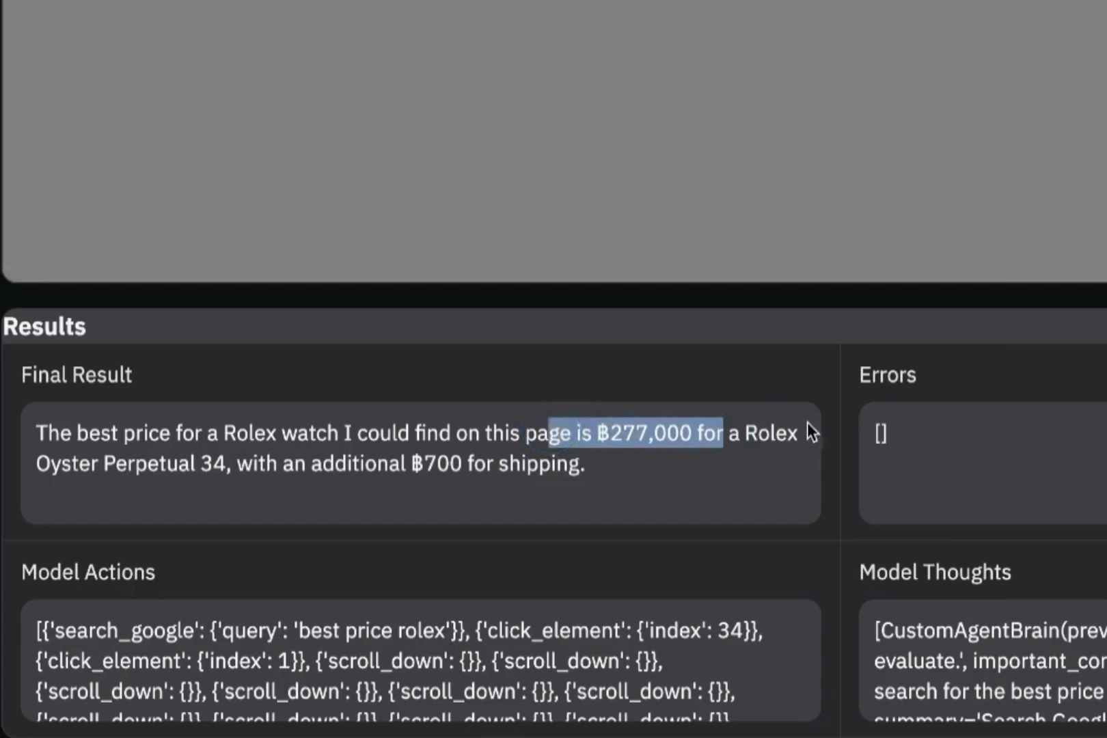
click(426, 512)
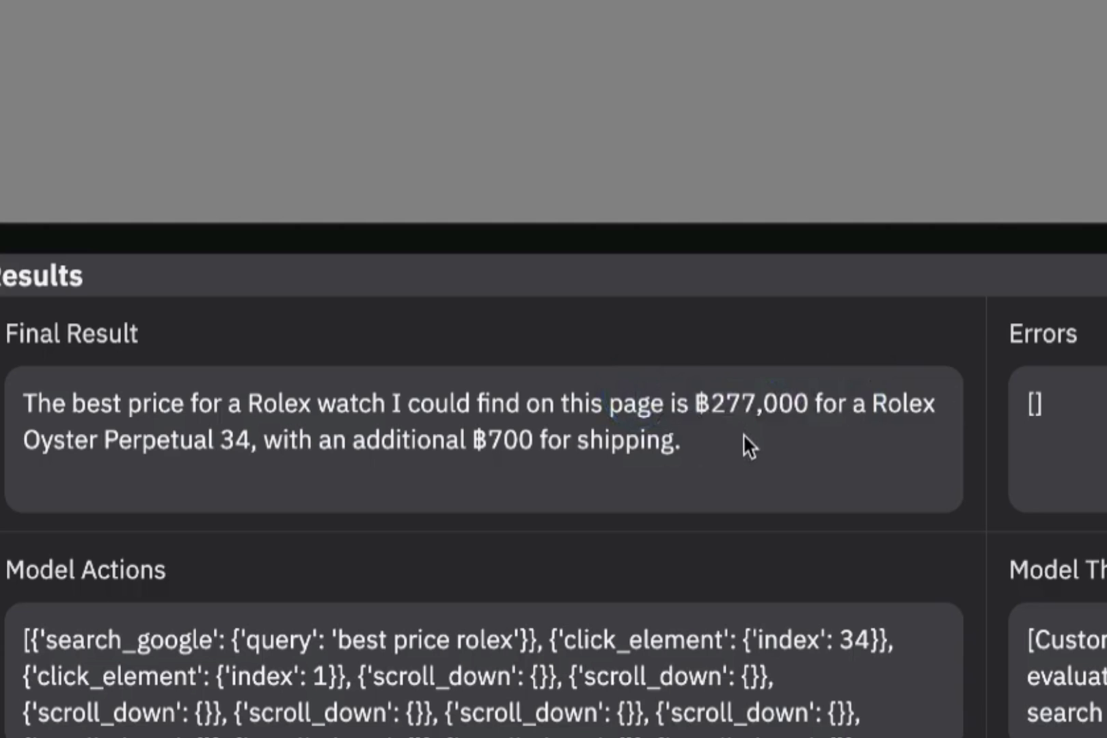
drag(696, 455, 41, 333)
click(445, 433)
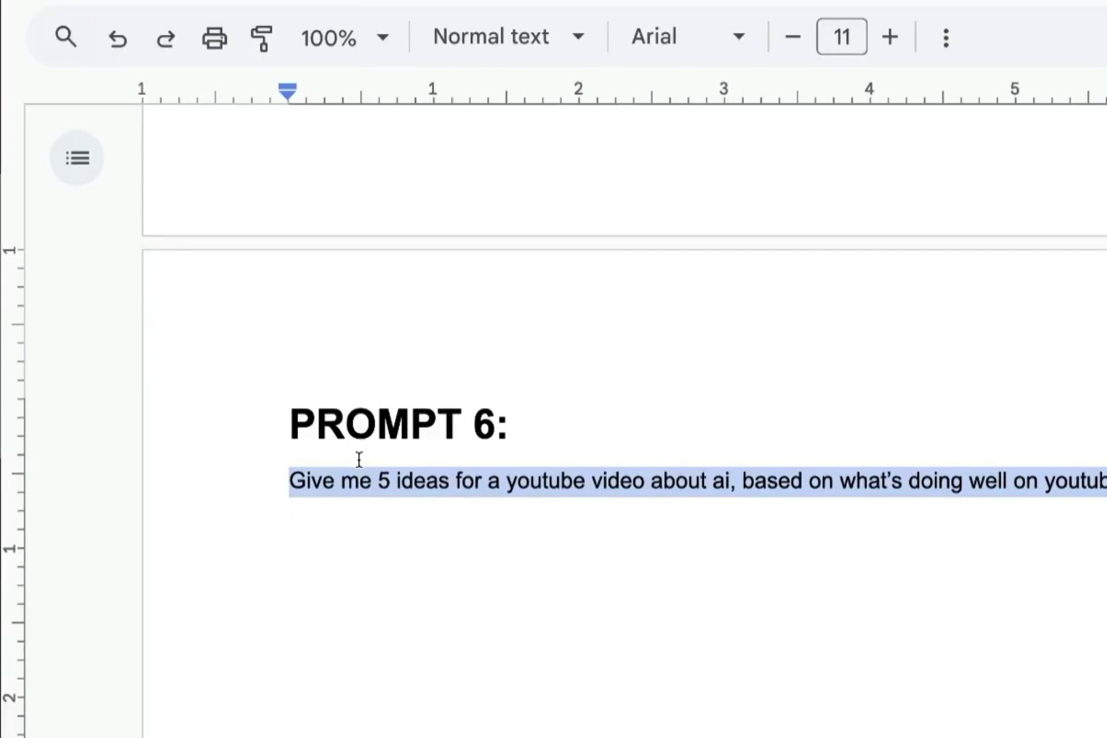
Copy the PROMPT 6 line from the prompts document into the Task Description
click(260, 435)
drag(238, 480, 793, 480)
drag(615, 480, 1038, 477)
key(ctrl+c)
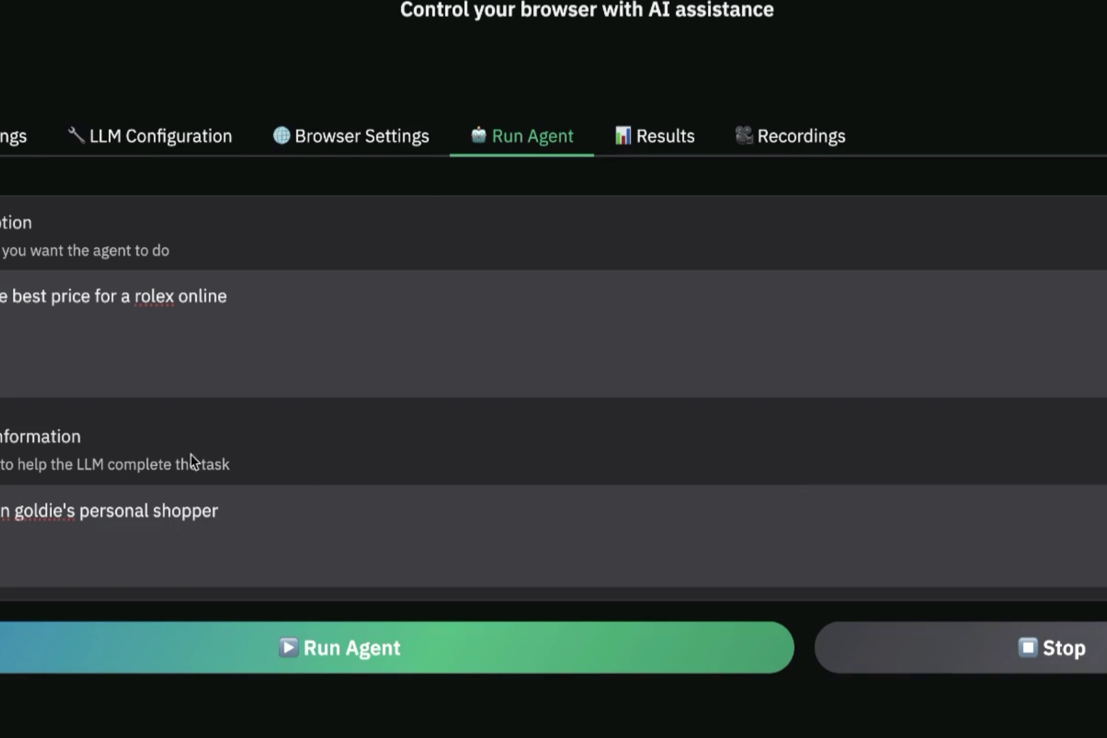
click(337, 287)
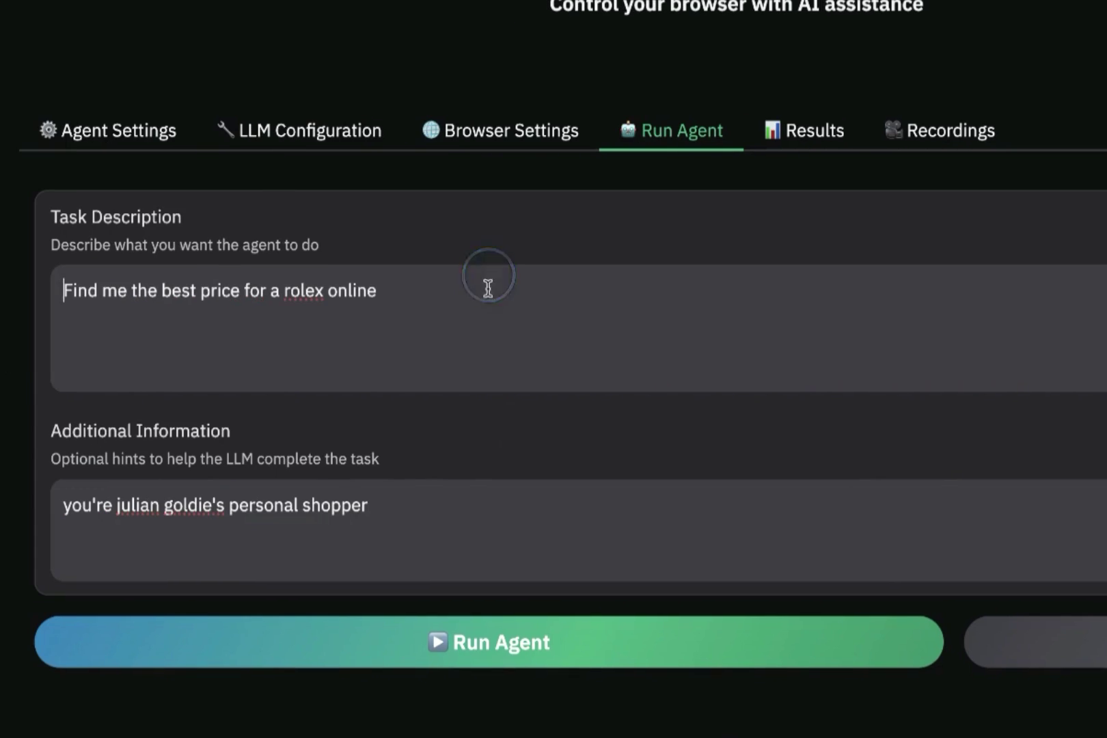
key(ctrl+a)
key(ctrl+v)
Clear the Additional Information hint and bring up the YouTube ideas run's results
click(205, 526)
key(ctrl+a)
key(BackSpace)
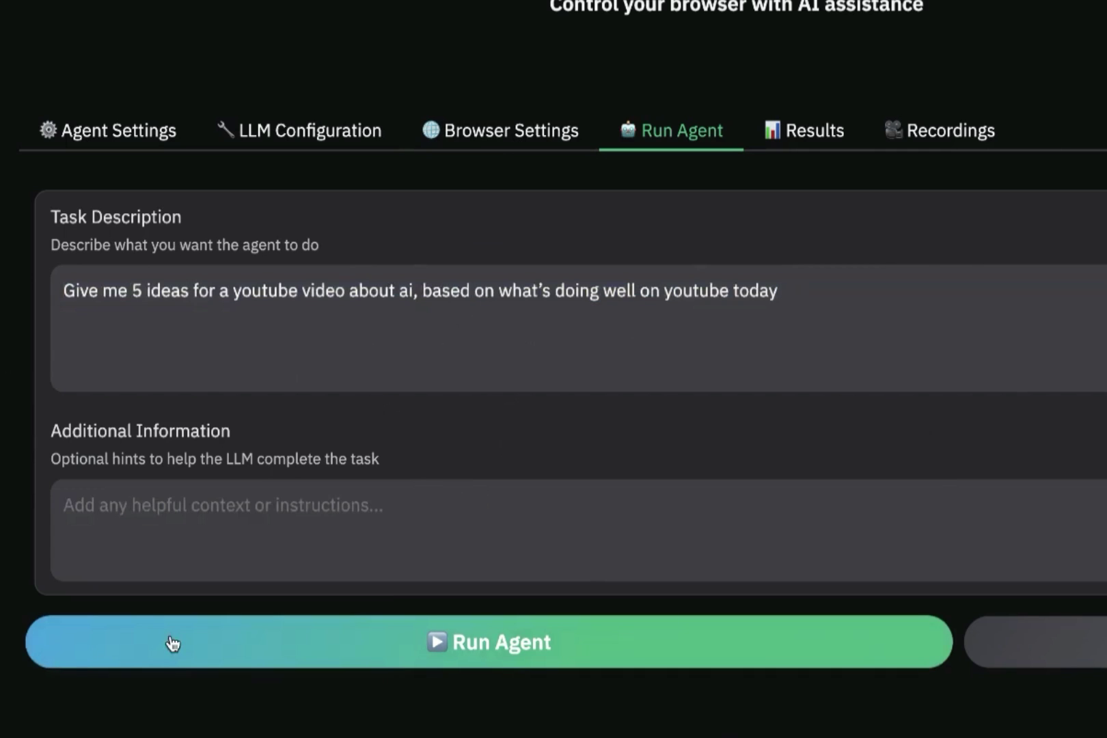
click(841, 129)
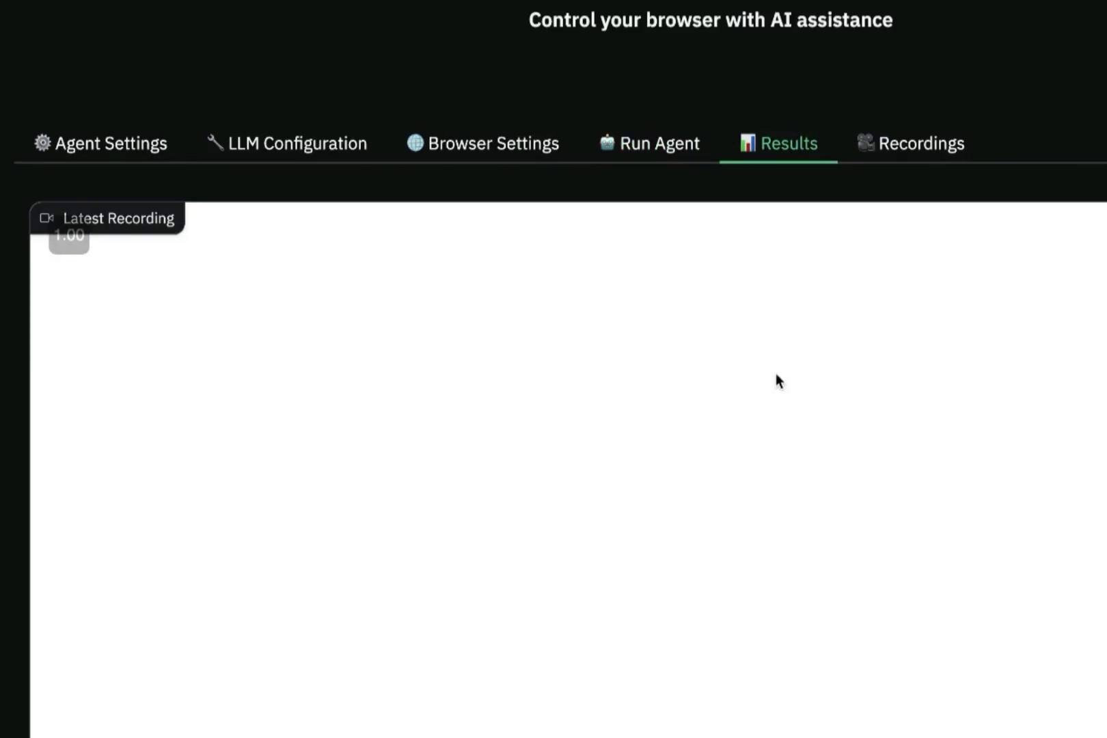
scroll(683, 253, down, 10)
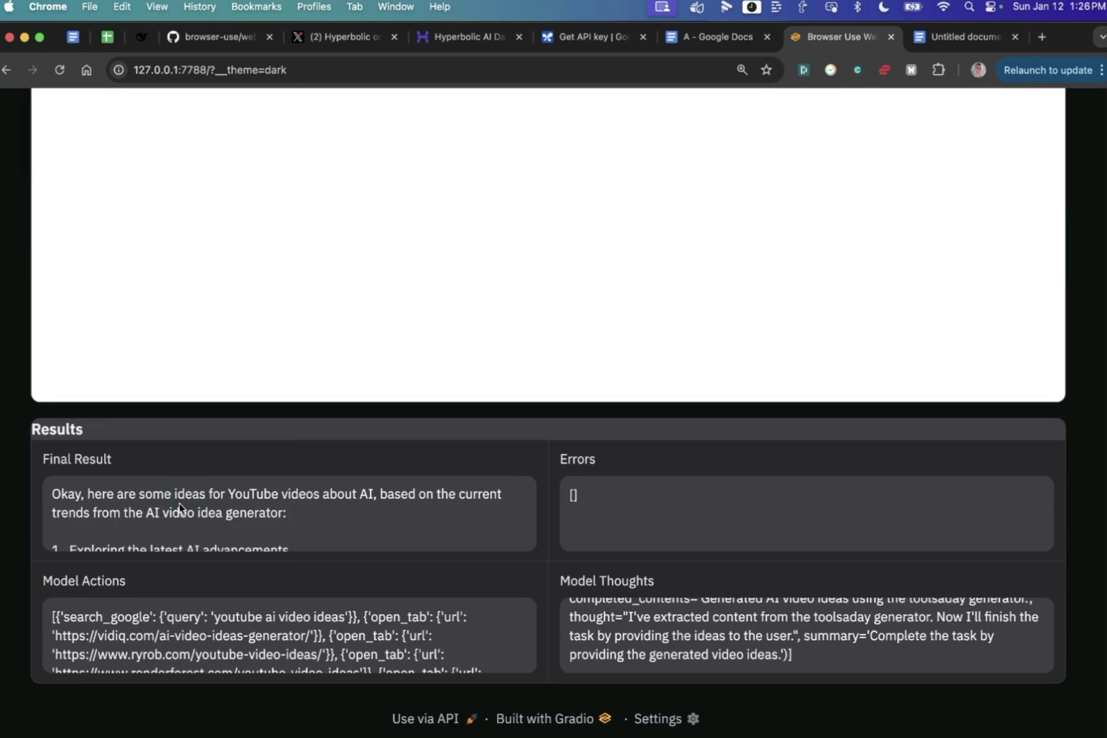
Read through the Final Result and highlight the list of five AI video ideas
scroll(82, 516, down, 1)
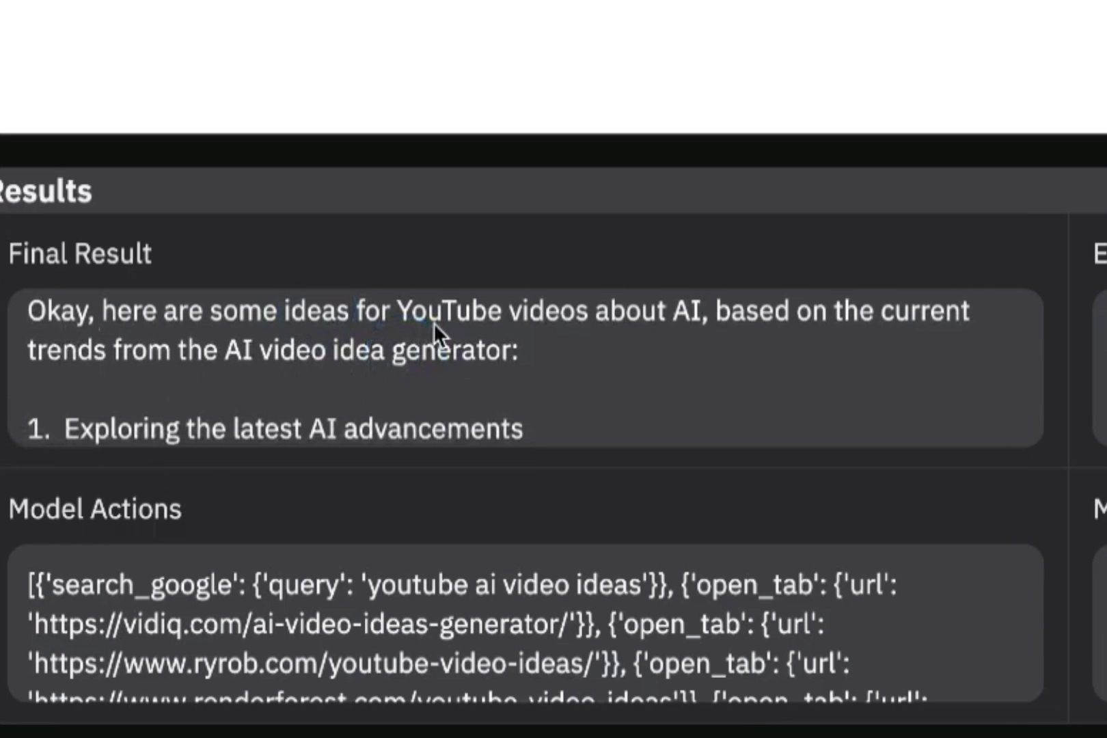
drag(242, 485, 383, 507)
click(720, 356)
scroll(712, 375, down, 1)
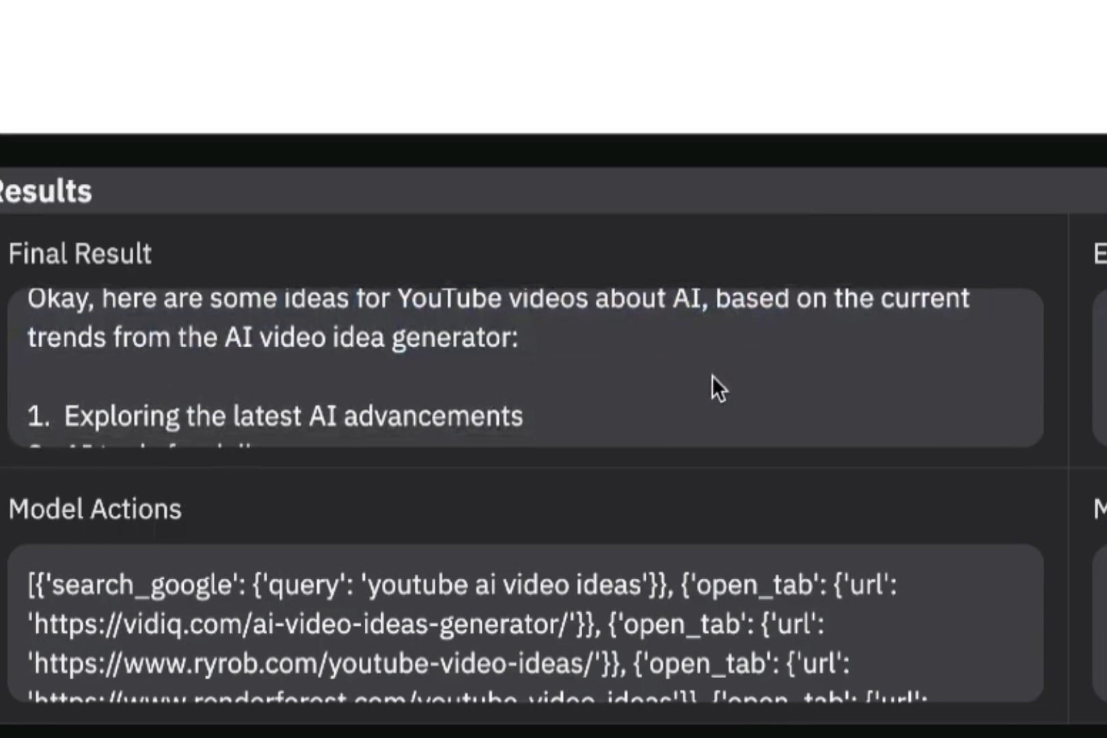
scroll(430, 382, down, 3)
scroll(429, 375, up, 2)
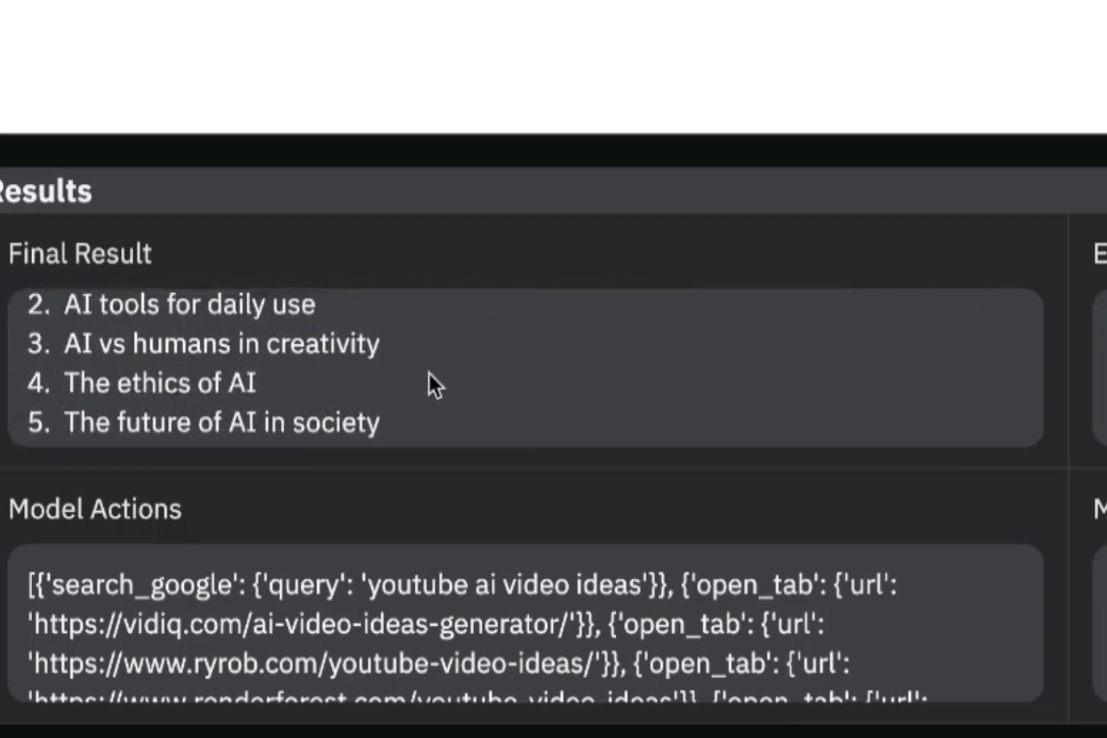
drag(49, 278, 543, 469)
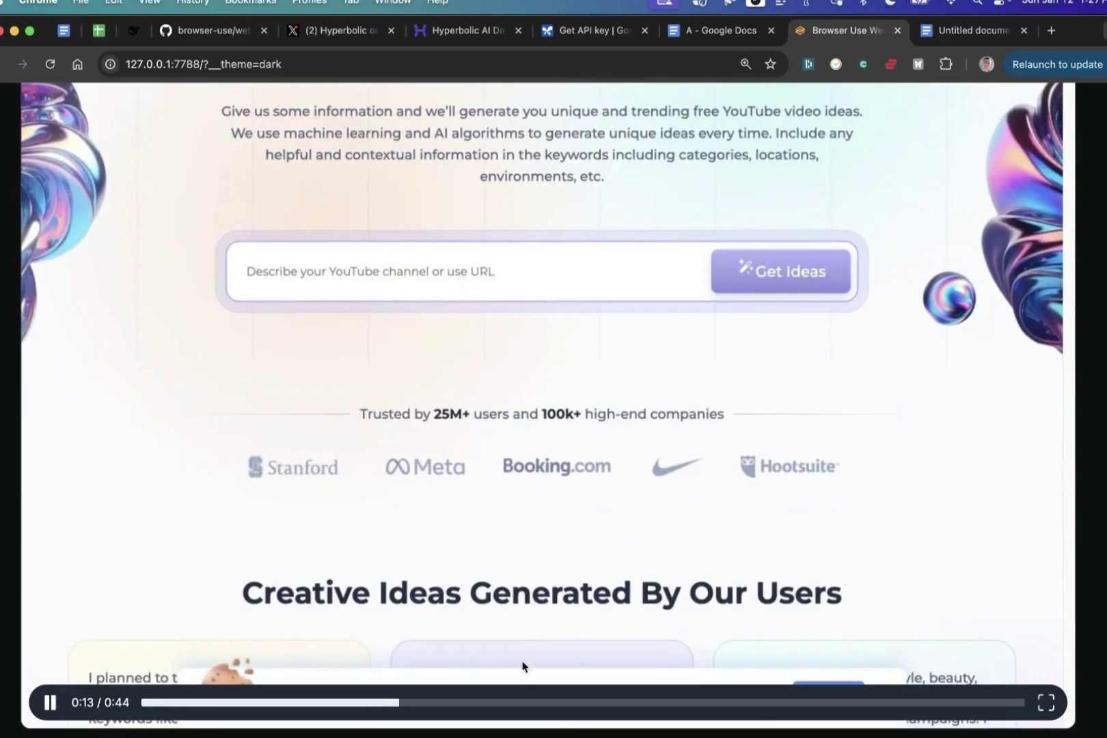
Skip the recording ahead, return to the WebUI in Chrome, and stop the agent
click(568, 702)
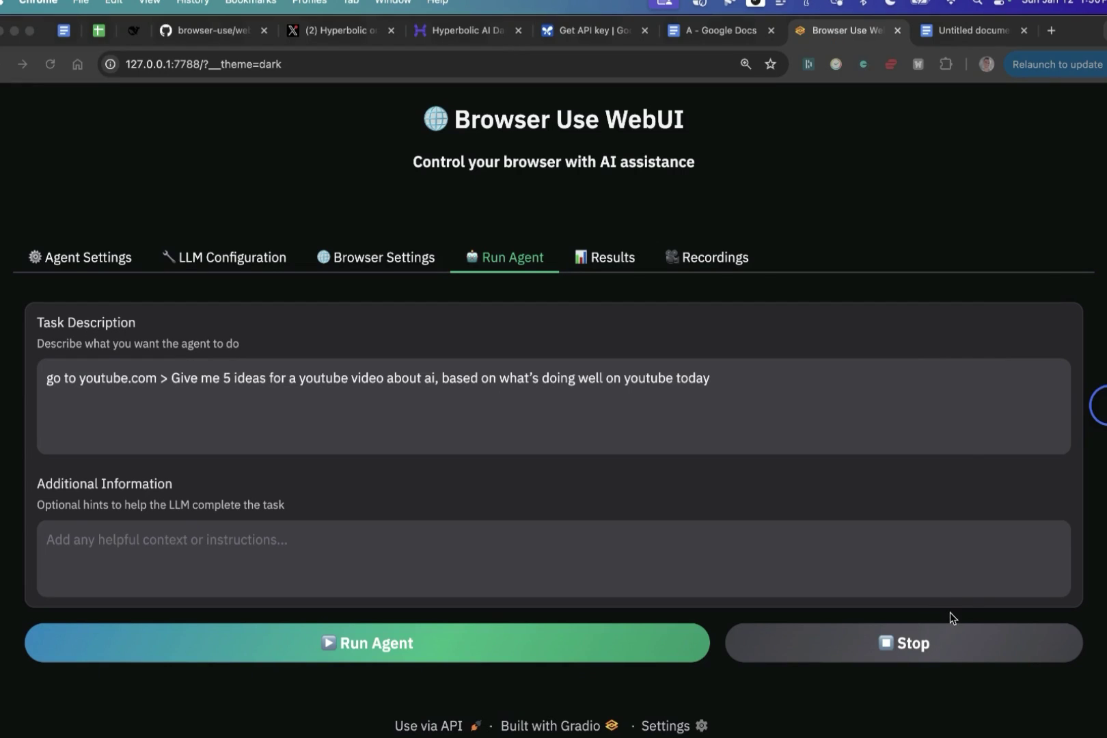
click(951, 613)
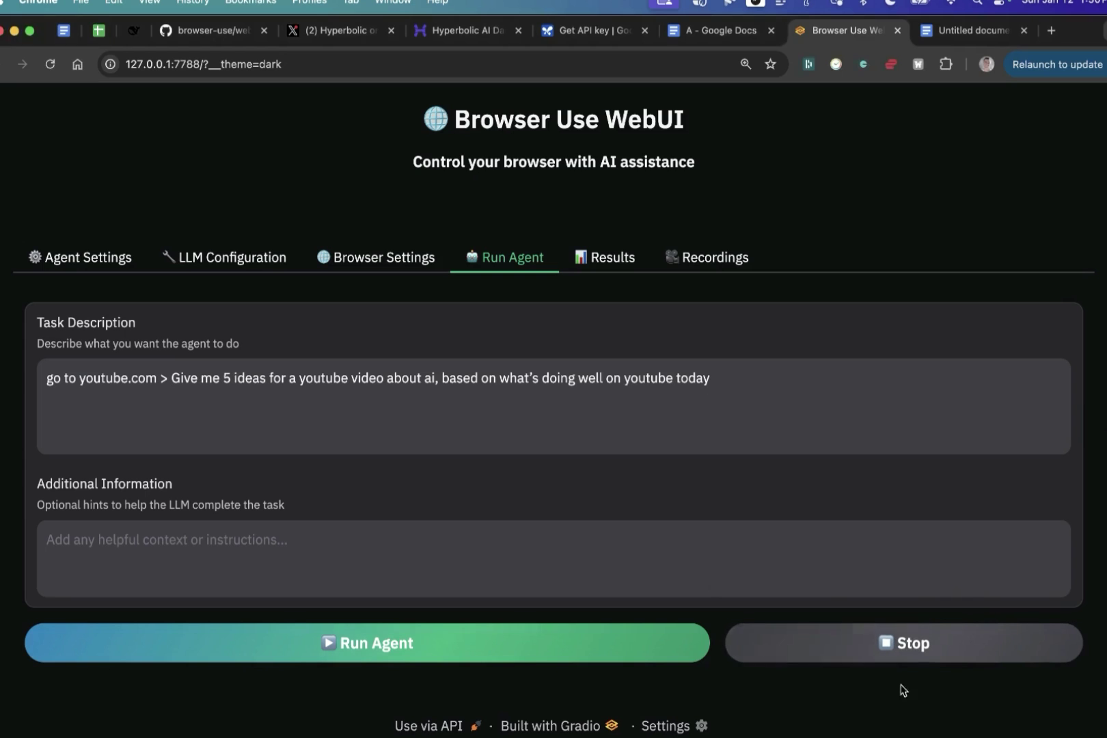
click(923, 652)
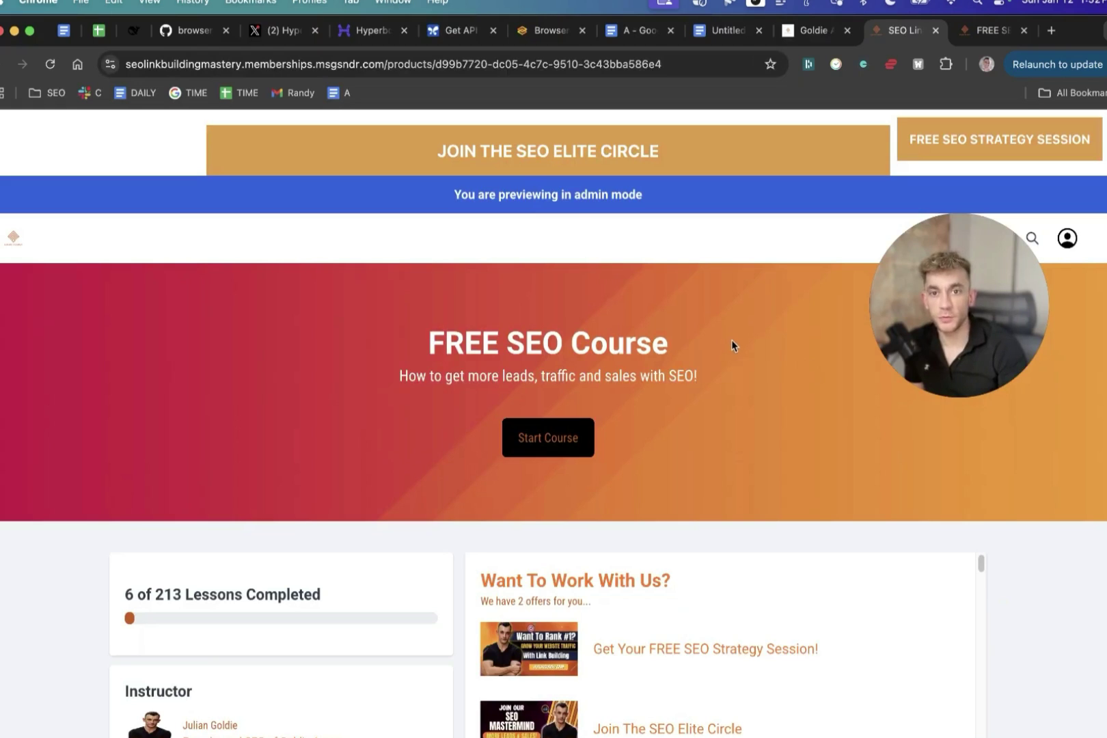
Scroll the FREE SEO Course lesson list down to the AI Agents section
drag(409, 317, 751, 372)
scroll(751, 372, down, 5)
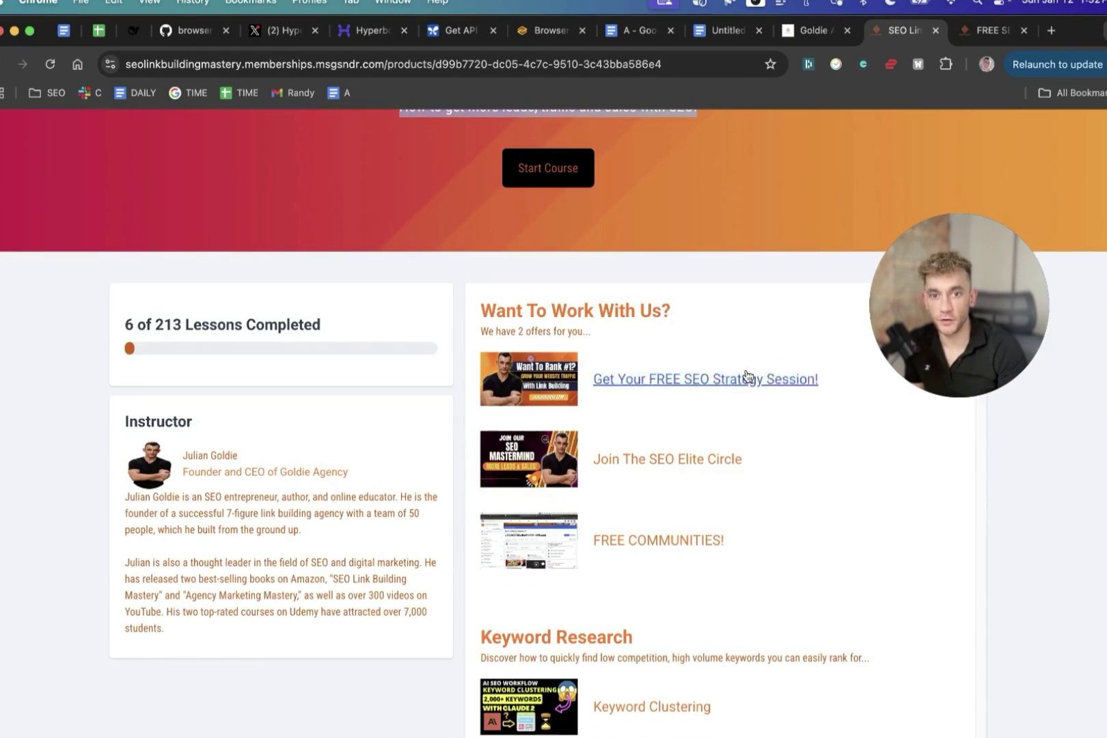
scroll(1045, 552, down, 3)
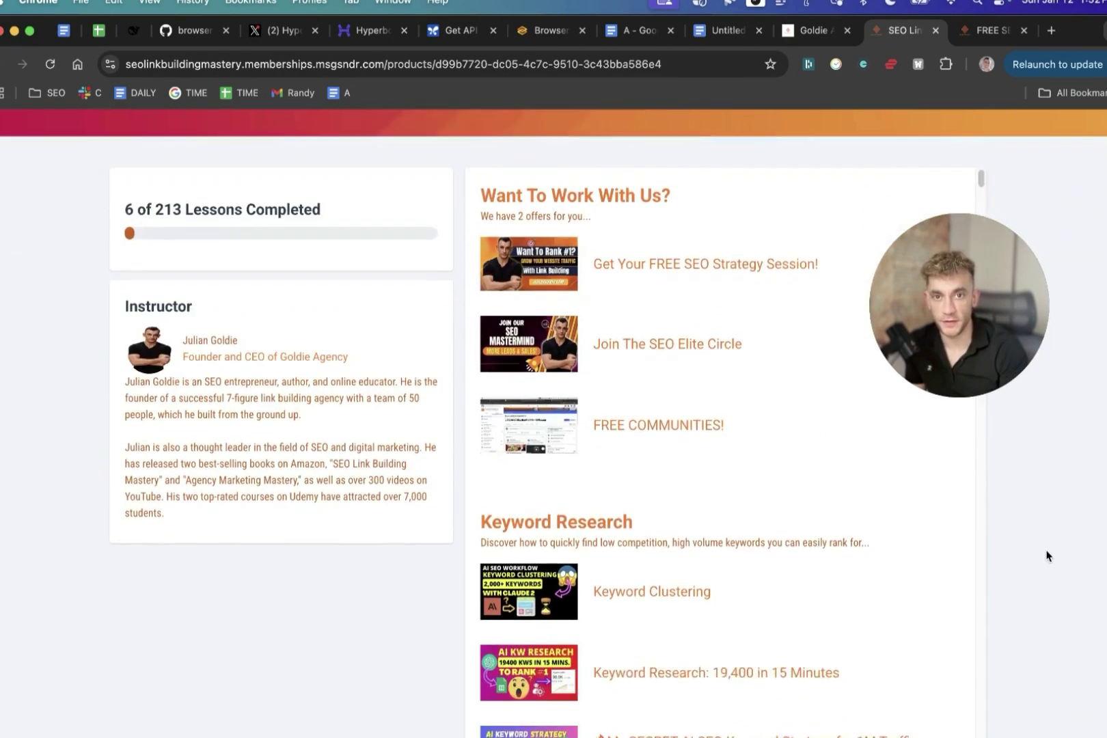
scroll(786, 628, down, 5)
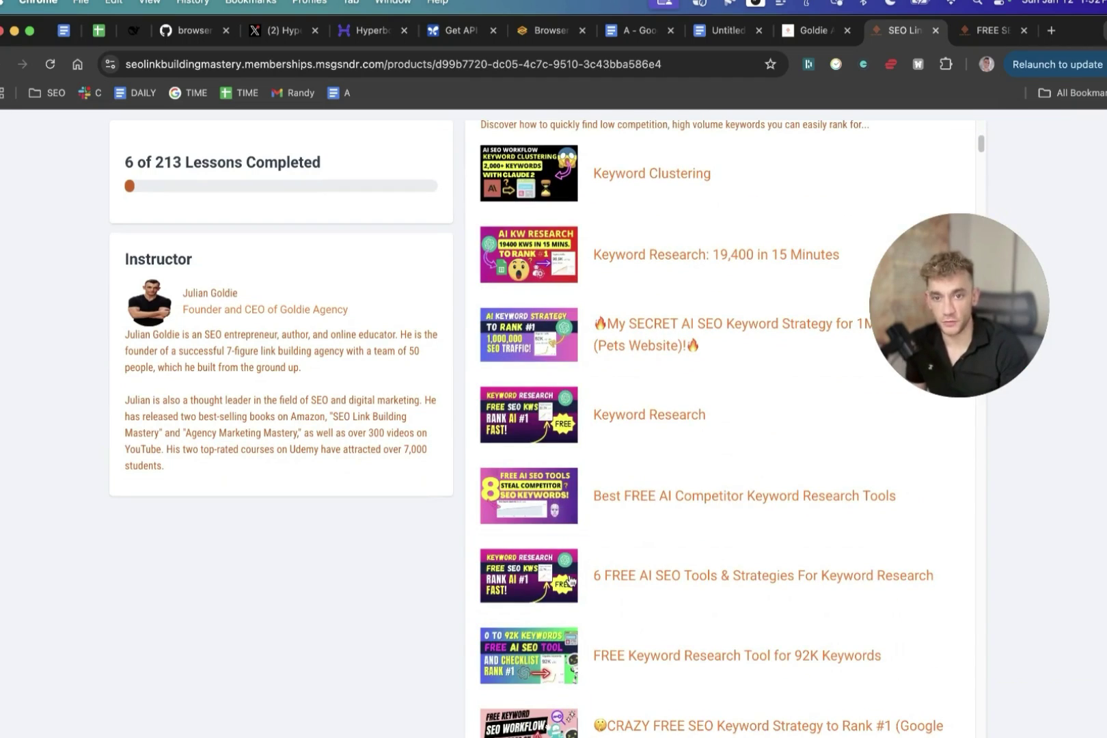
scroll(570, 581, down, 3)
drag(129, 181, 321, 164)
scroll(608, 521, down, 6)
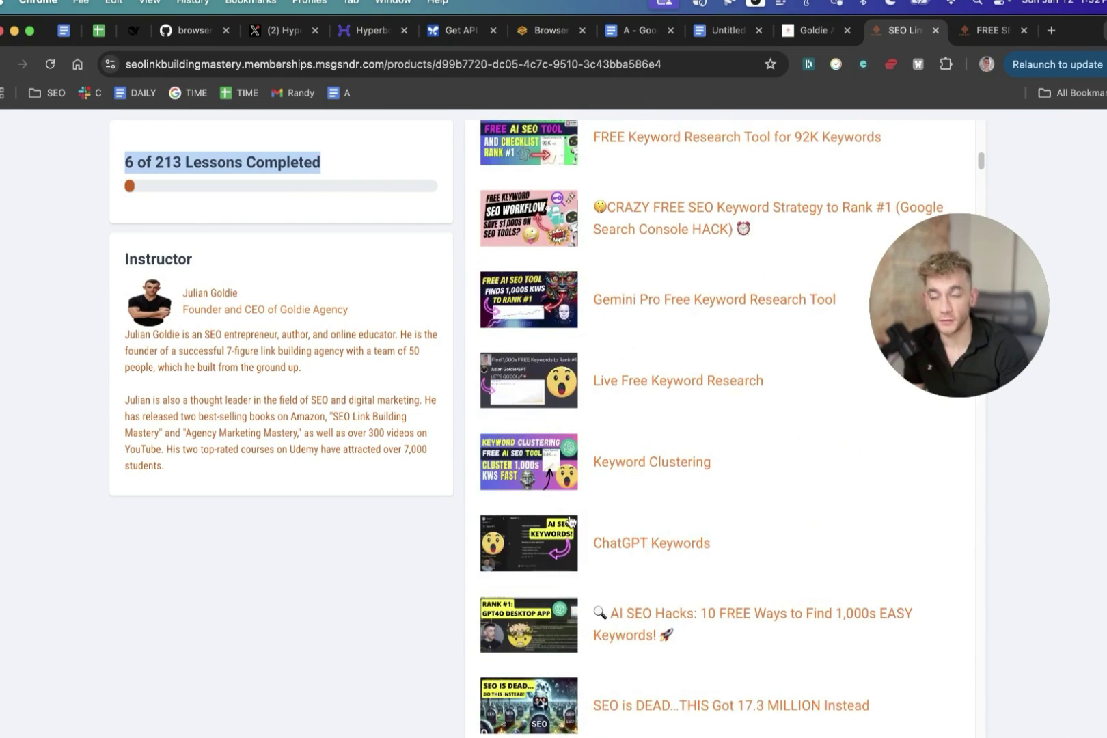
scroll(608, 522, down, 8)
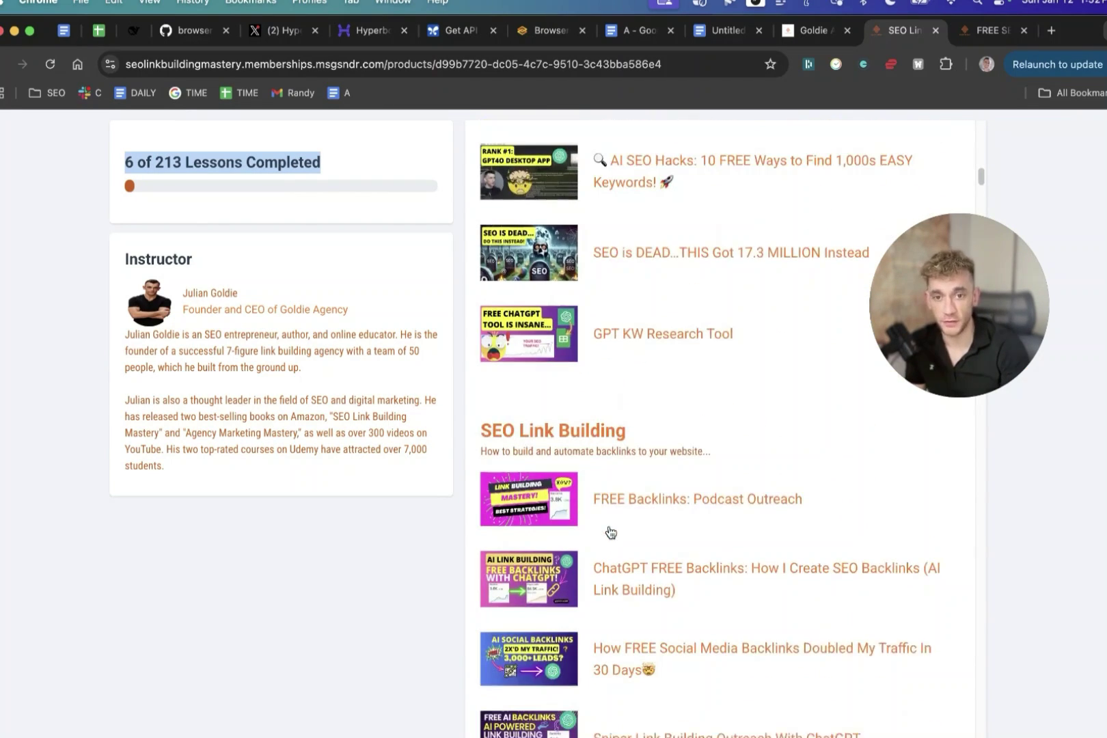
scroll(628, 526, down, 12)
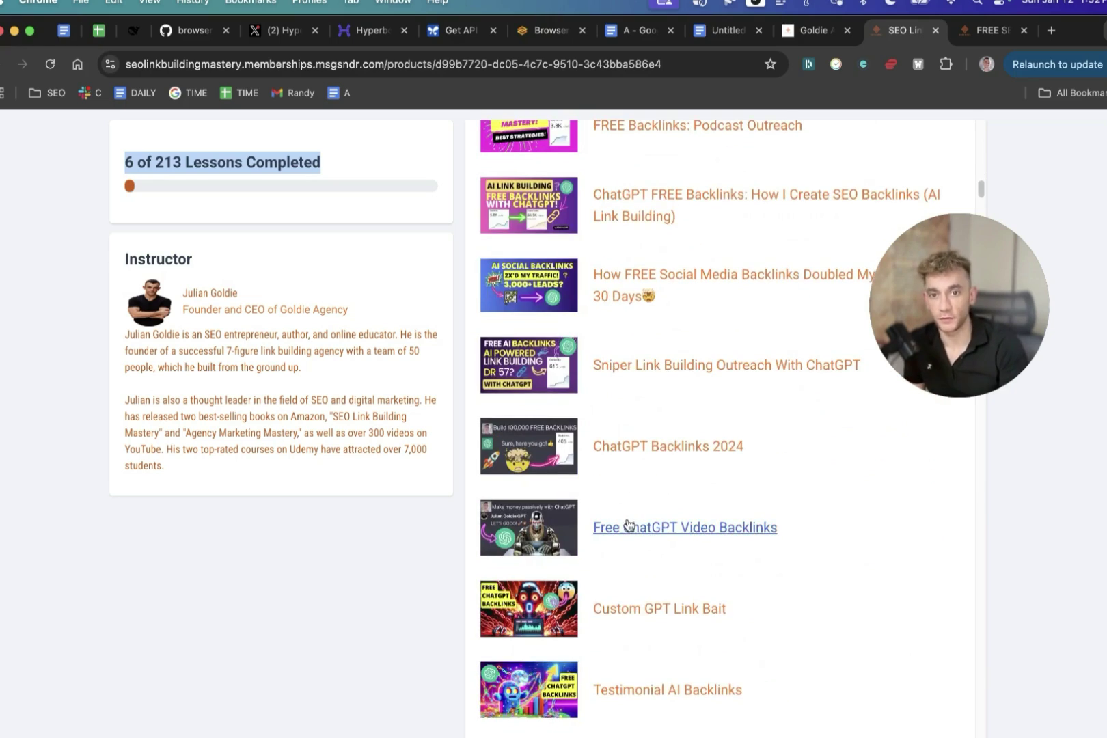
scroll(639, 526, down, 20)
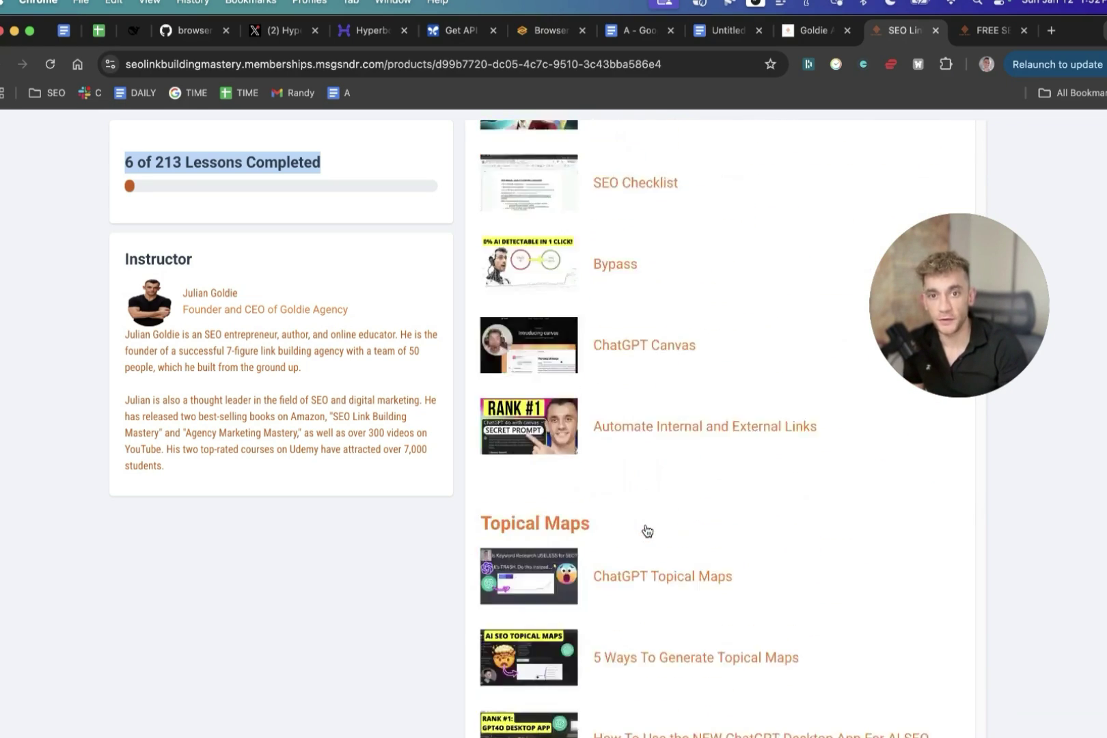
scroll(648, 532, down, 20)
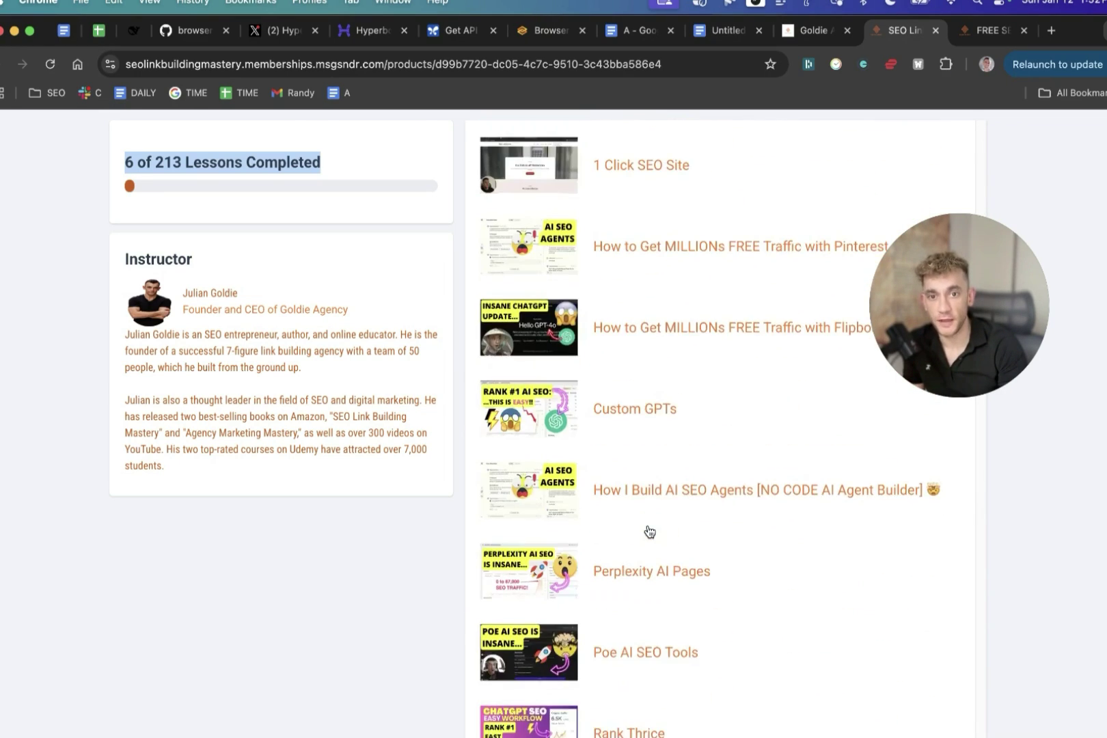
scroll(646, 532, down, 20)
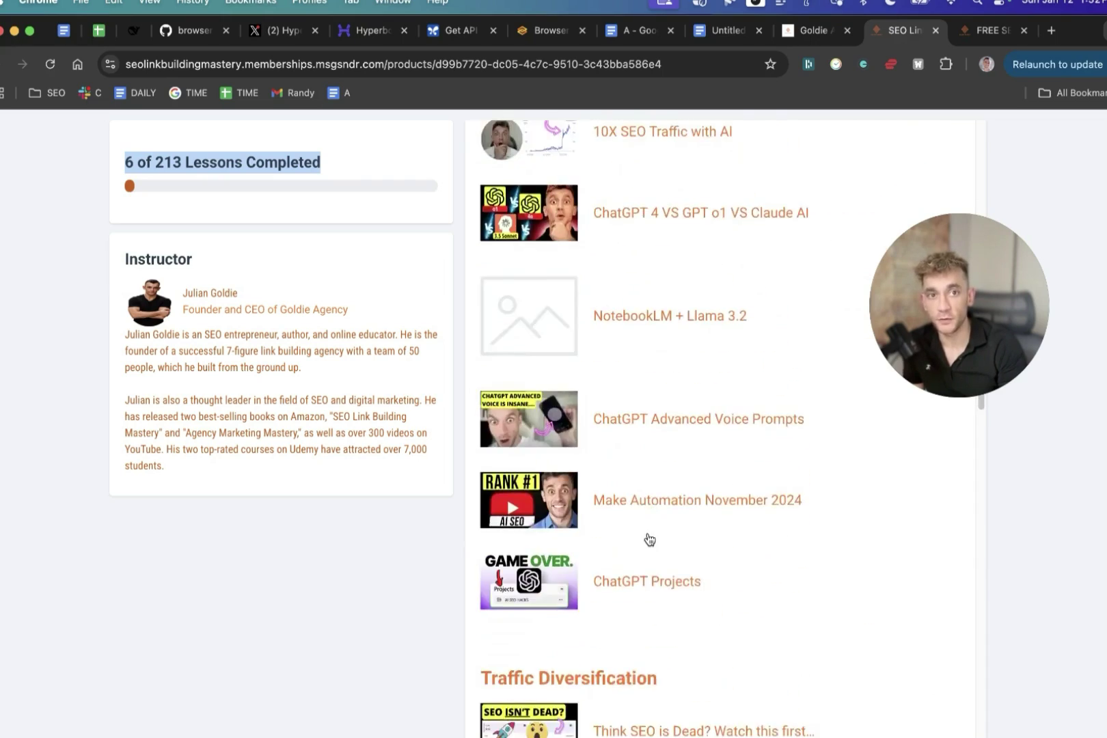
scroll(654, 548, down, 20)
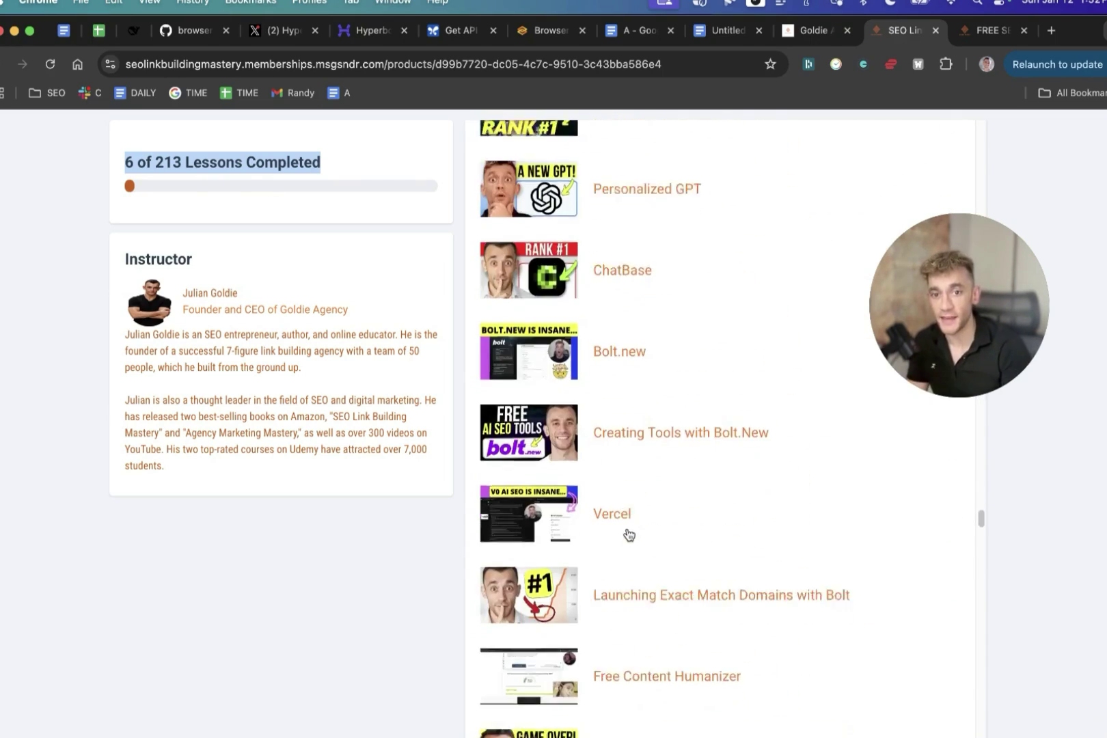
scroll(690, 458, down, 10)
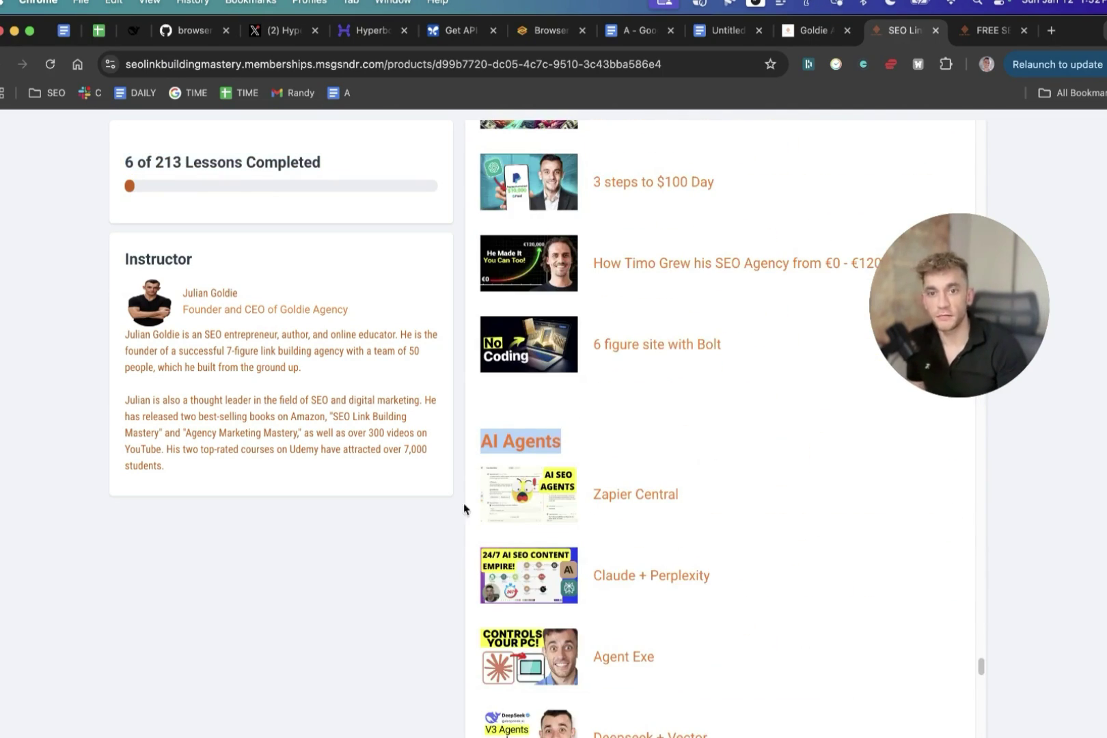
scroll(650, 439, down, 5)
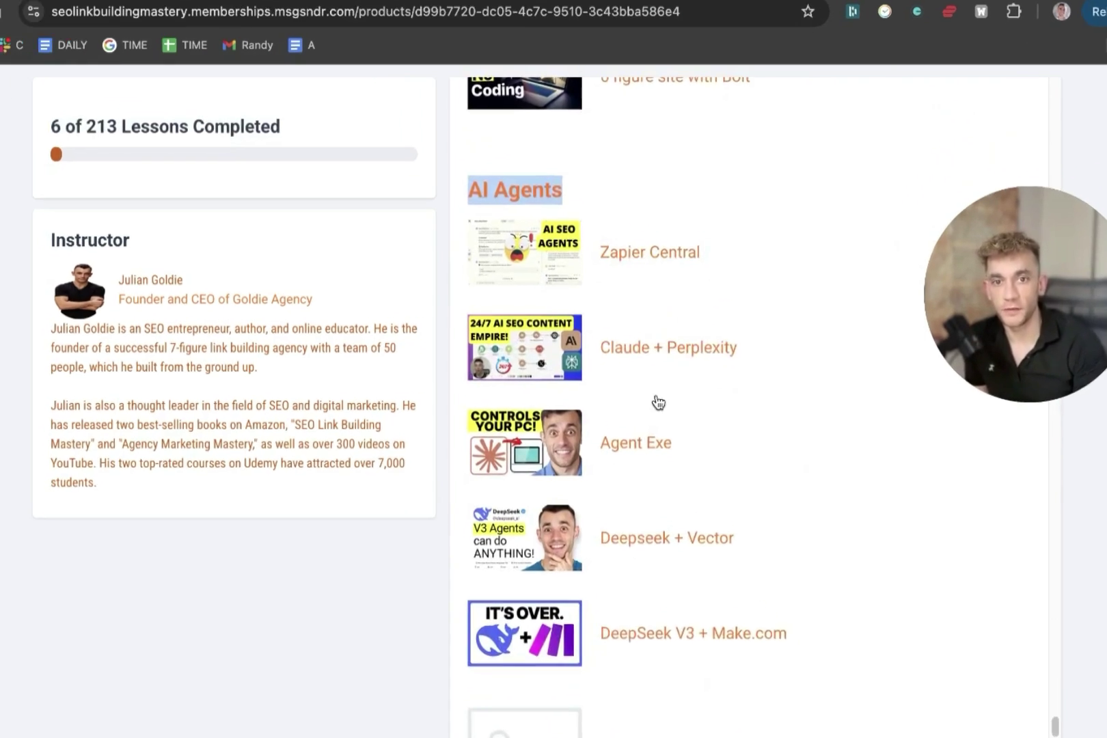
scroll(711, 588, down, 1)
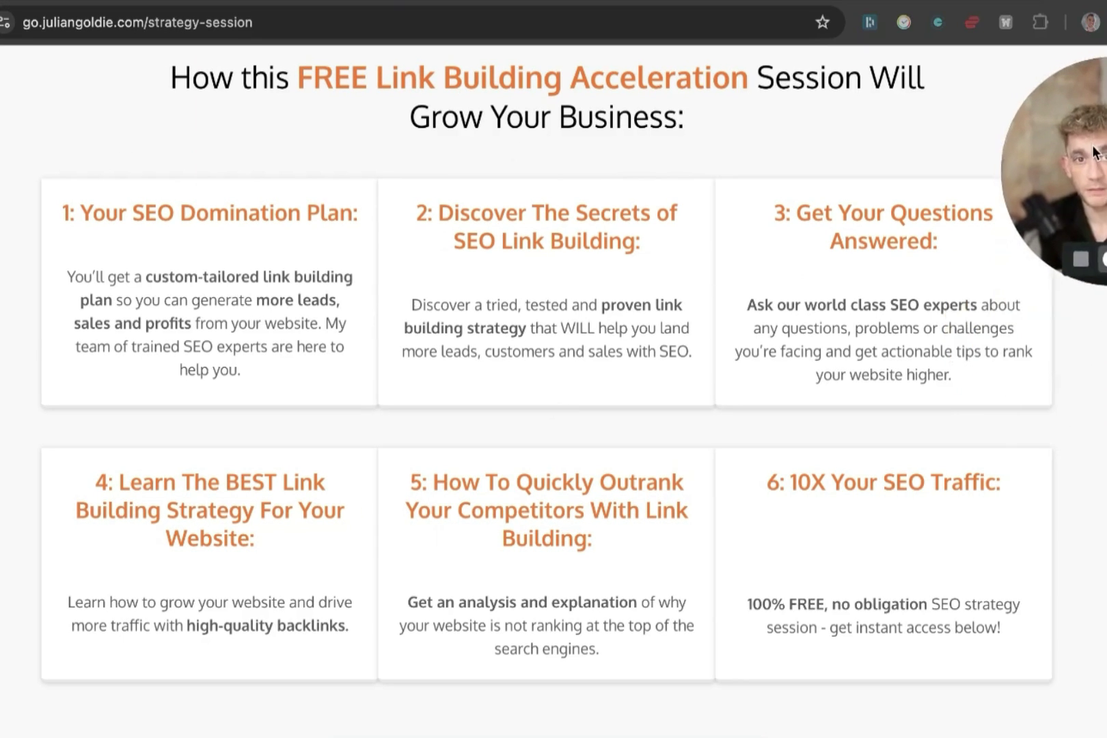
click(606, 374)
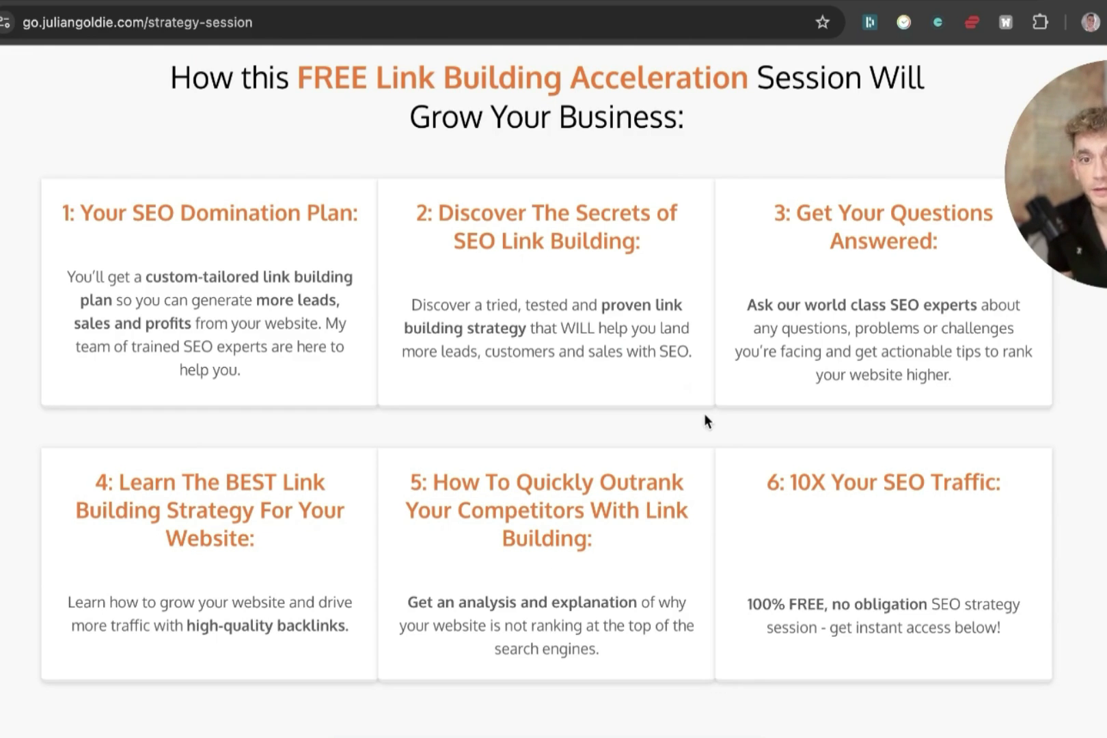
scroll(703, 414, up, 9)
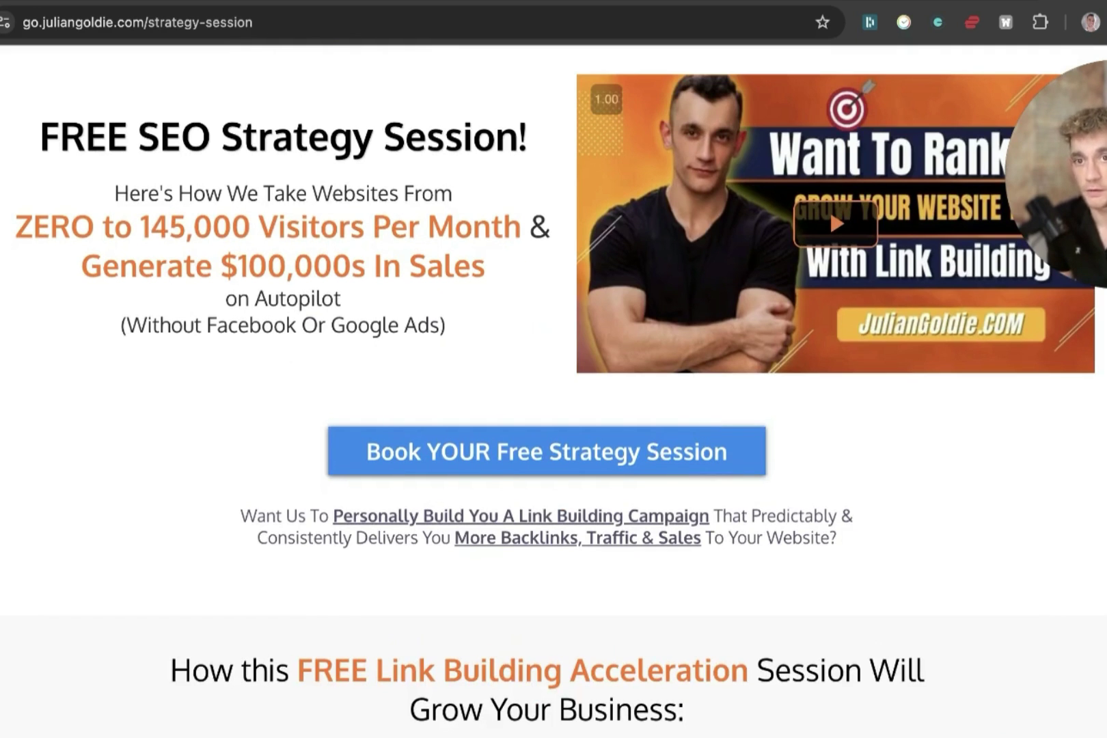